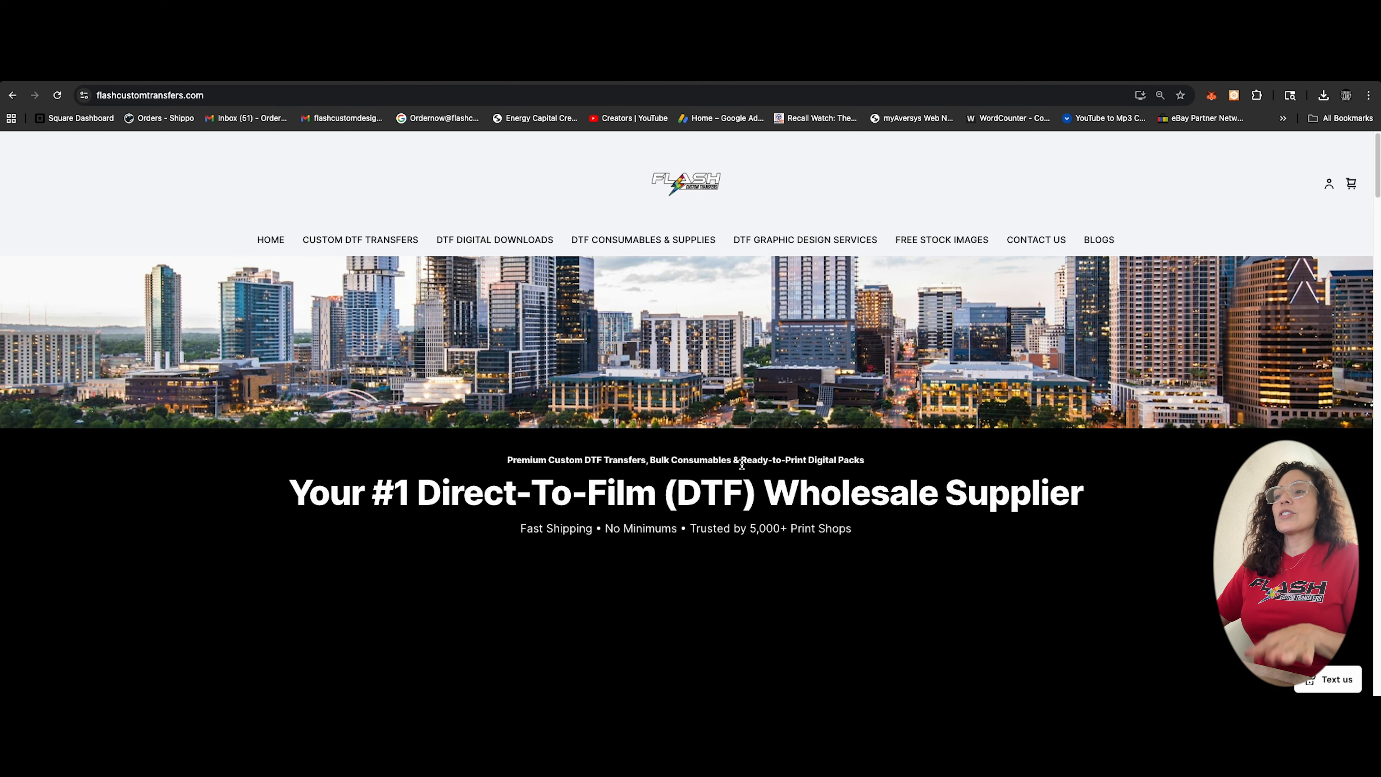
# Open the custom DTF gang sheet ordering page from the upload and gang sheet builder section of the homepage.
pyautogui.scroll(-5, 816, 547)
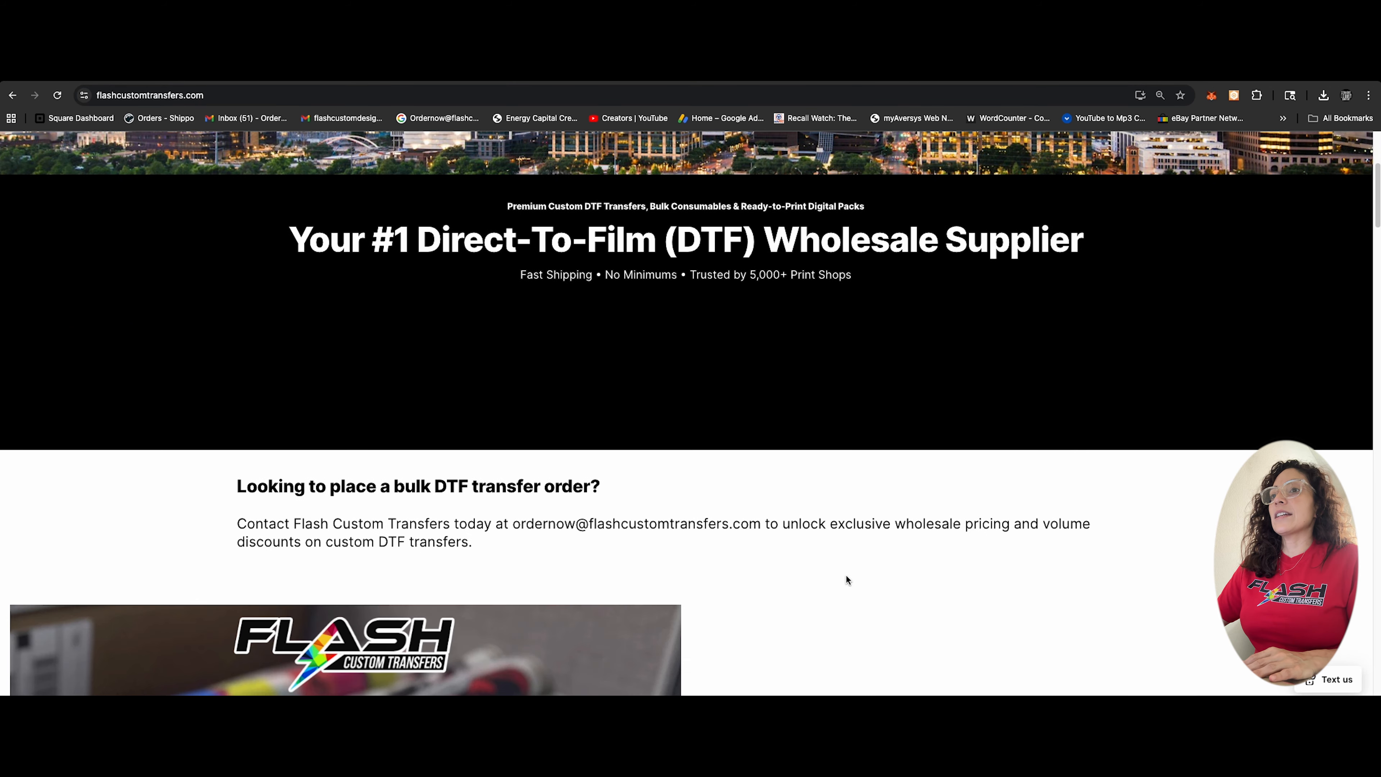
pyautogui.scroll(-5, 803, 596)
pyautogui.scroll(-5, 859, 593)
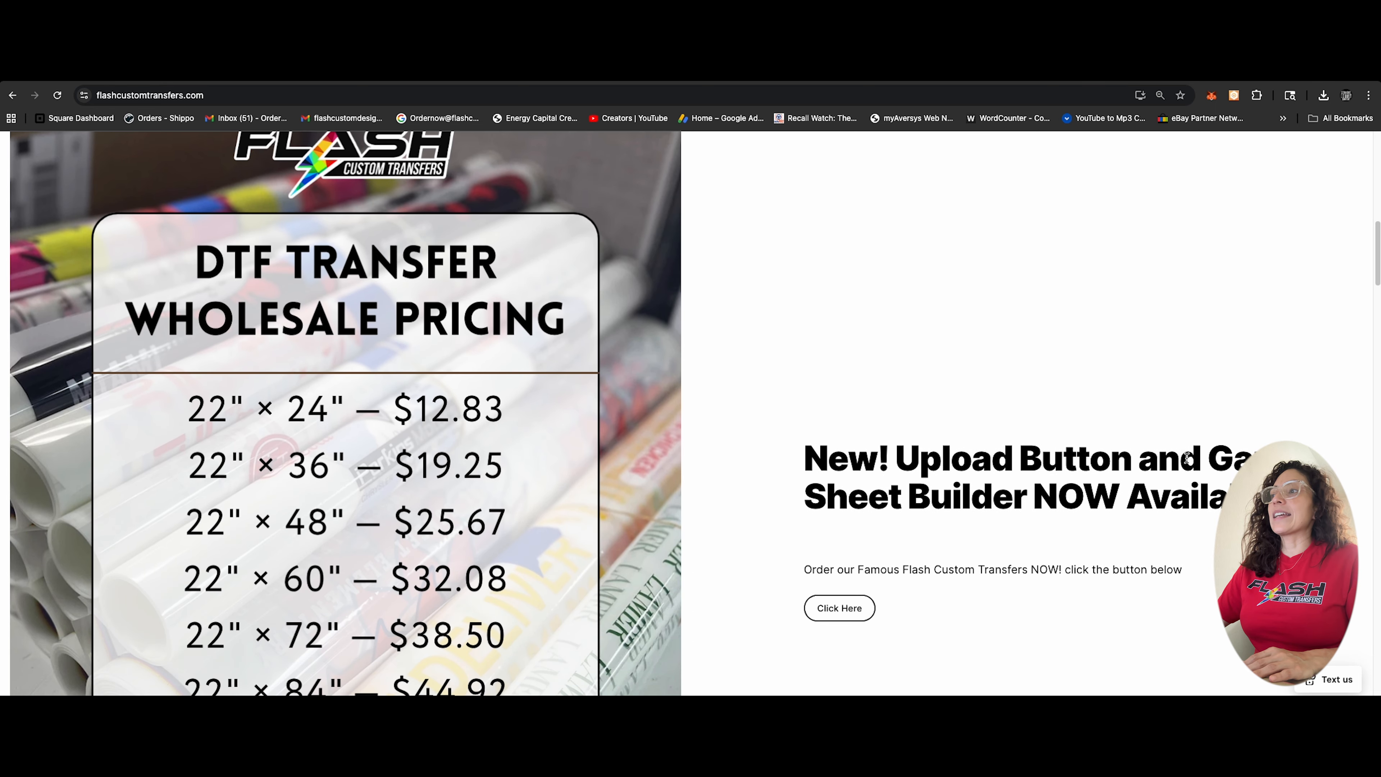
pyautogui.click(843, 611)
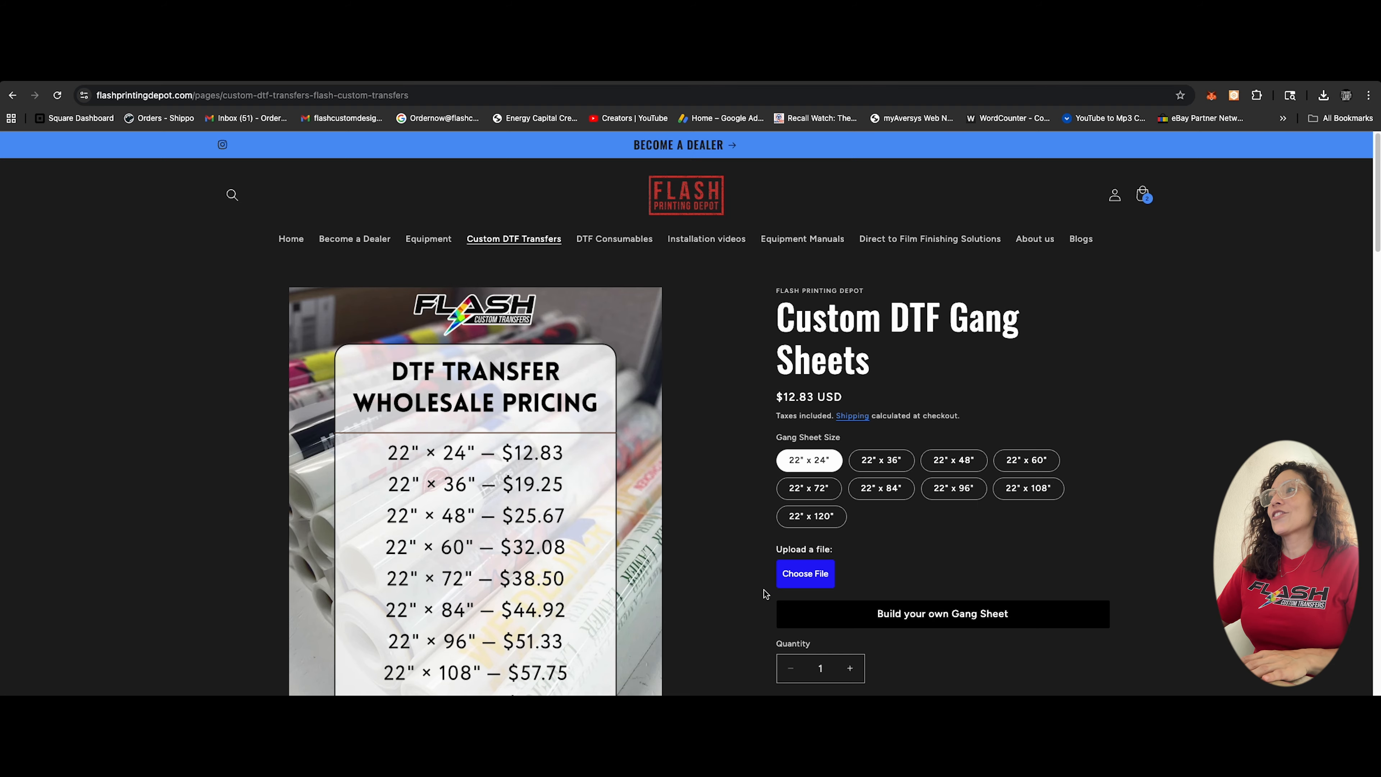
# Upload the ready-made BLUE-03 gang sheet PNG from the local Downloads folder to the 22" x 24" product.
pyautogui.scroll(-5, 761, 604)
pyautogui.scroll(2, 759, 611)
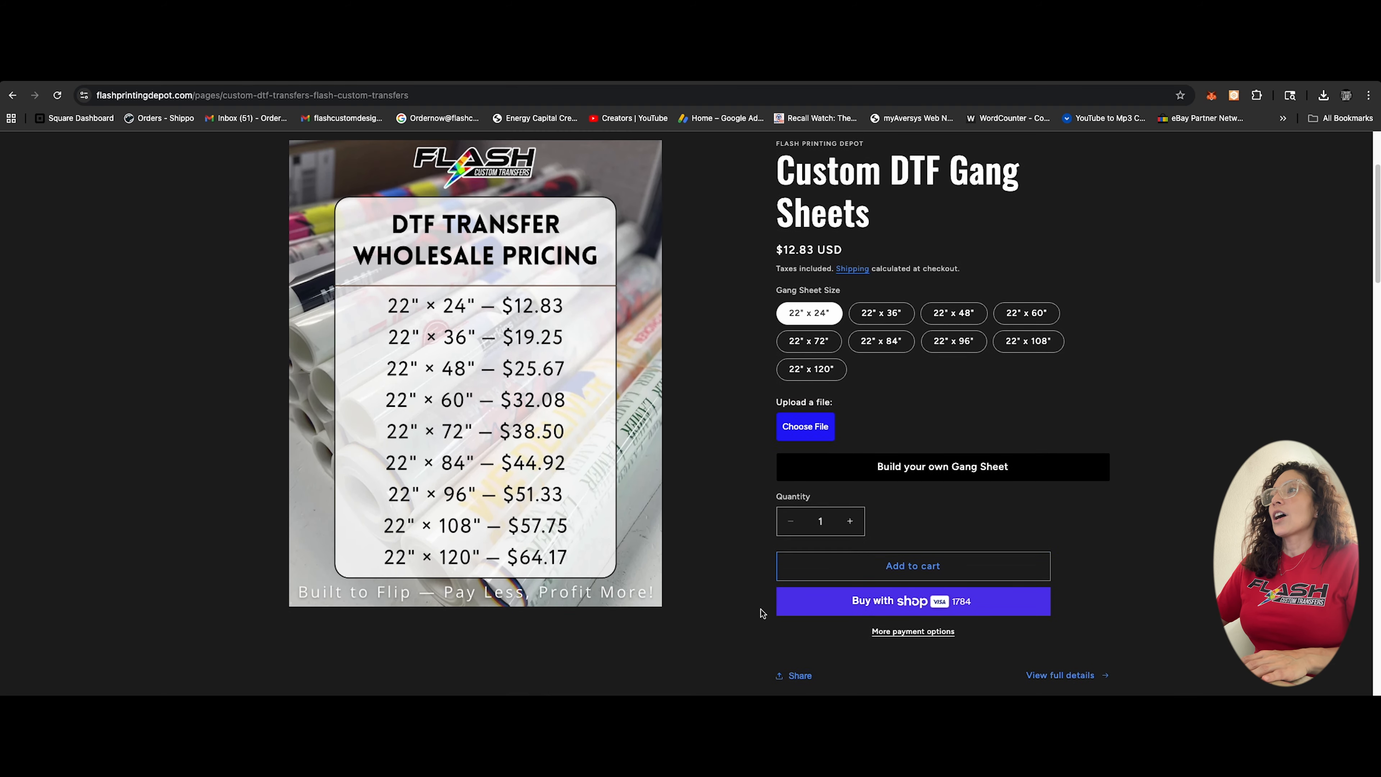
pyautogui.scroll(1, 761, 613)
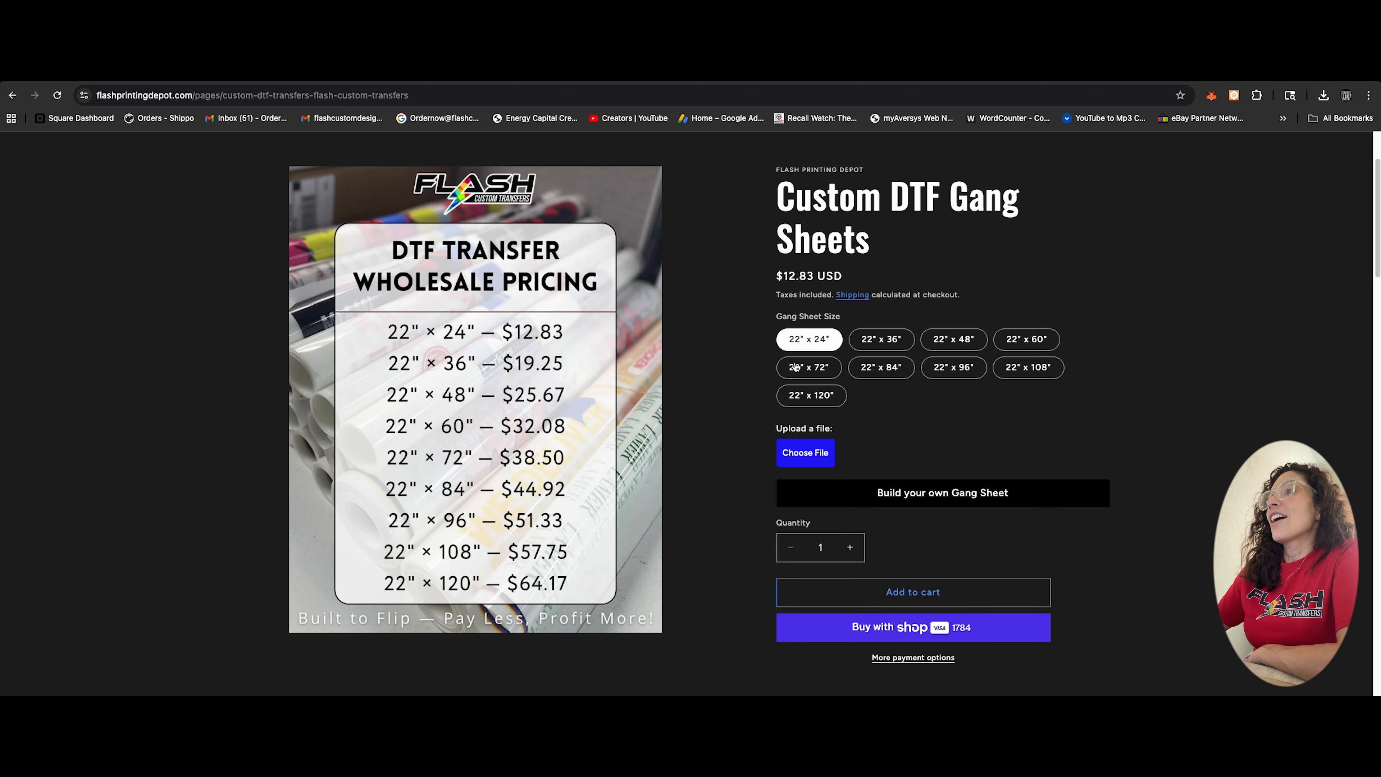
pyautogui.click(807, 458)
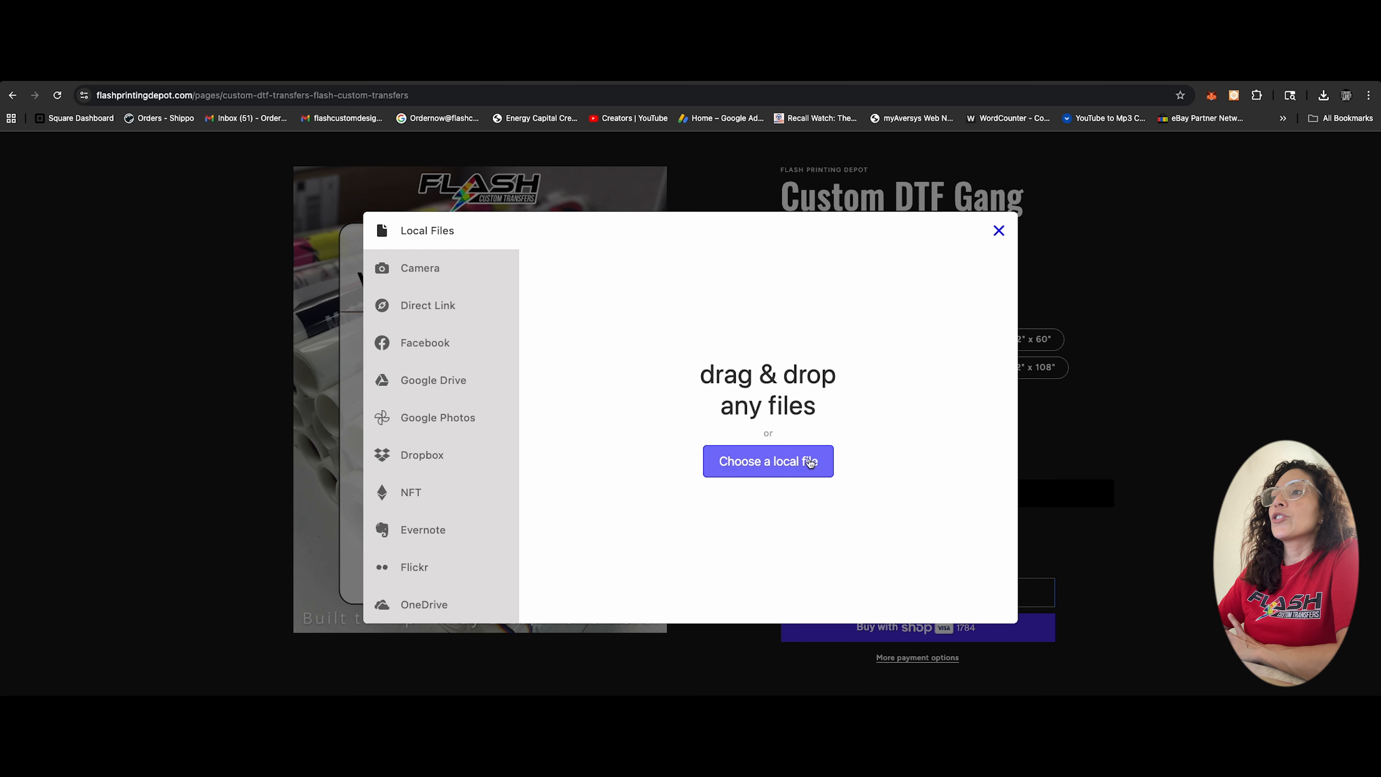
pyautogui.click(758, 472)
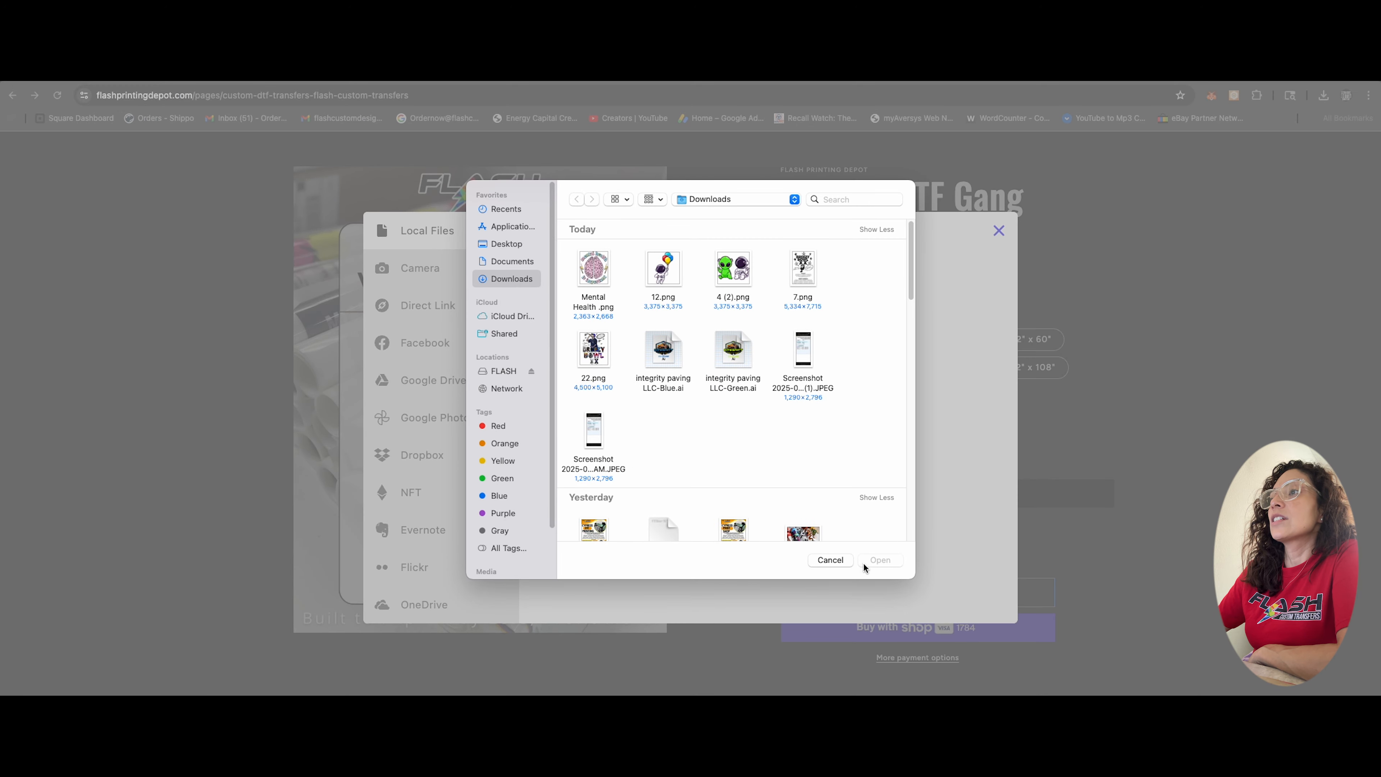
pyautogui.click(830, 559)
pyautogui.click(751, 457)
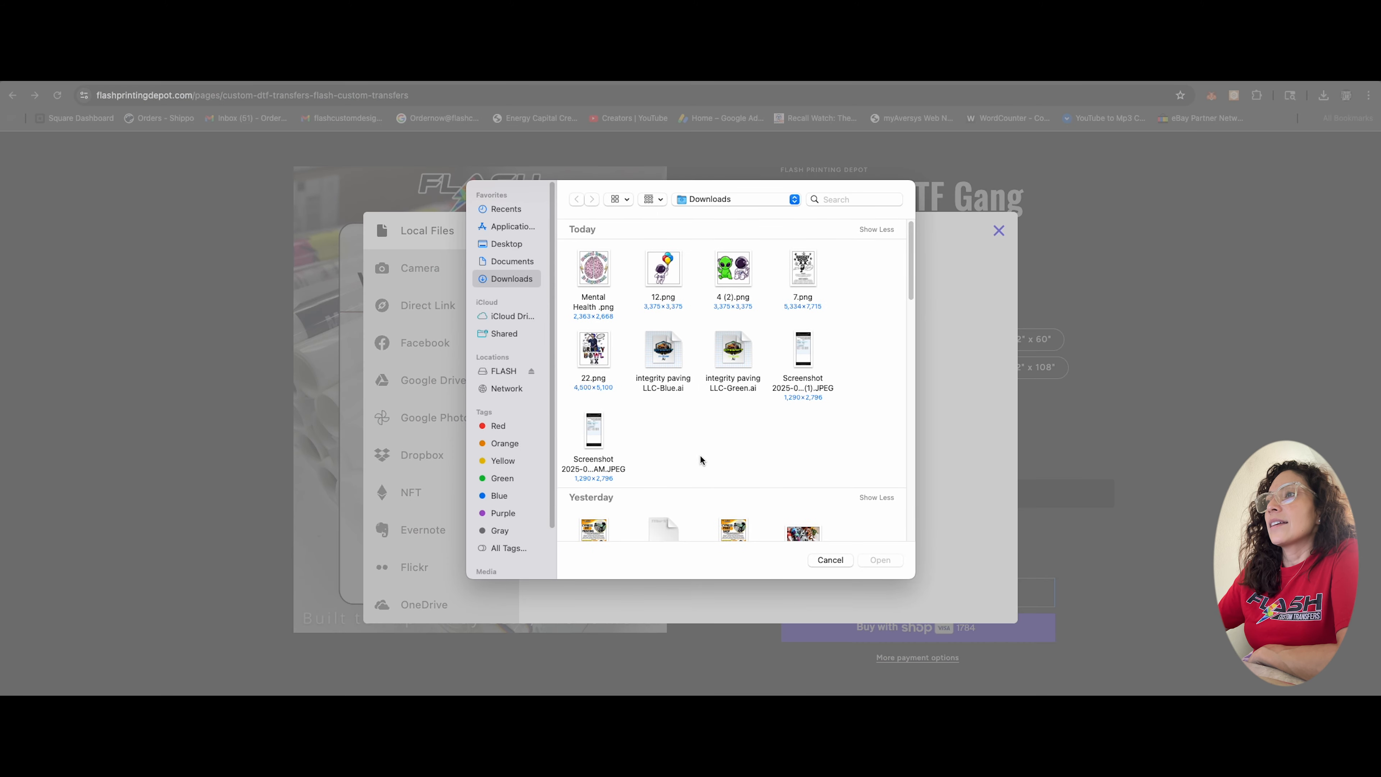
pyautogui.scroll(-10, 700, 460)
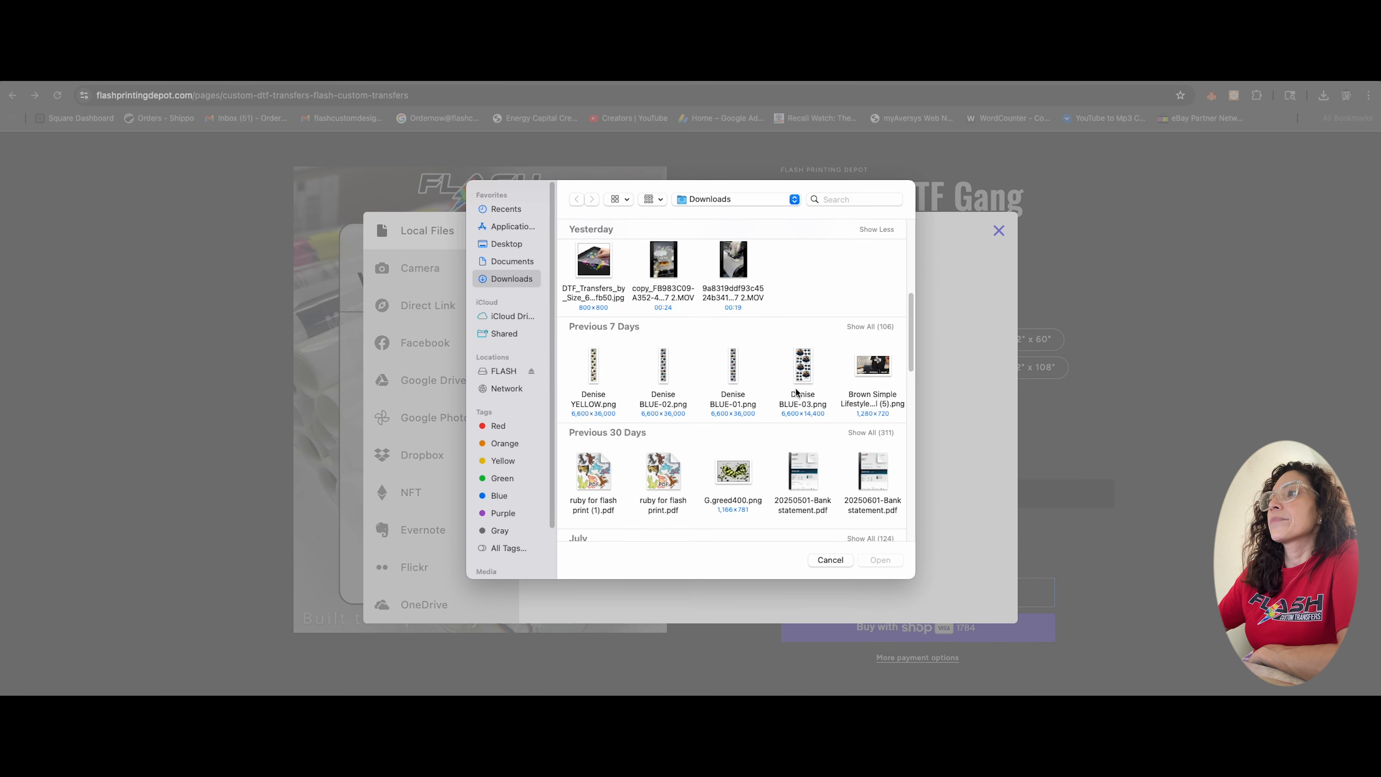
pyautogui.click(815, 414)
pyautogui.click(895, 560)
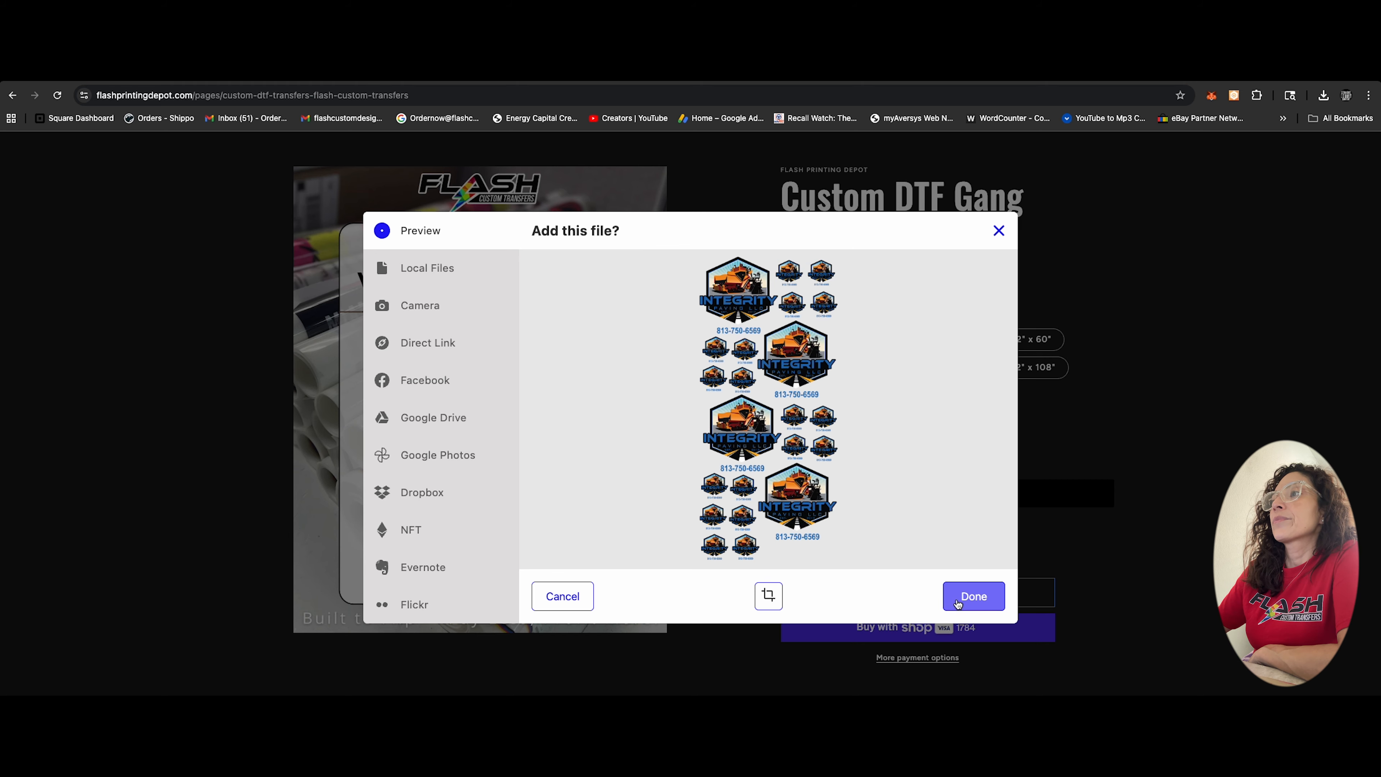
pyautogui.click(958, 604)
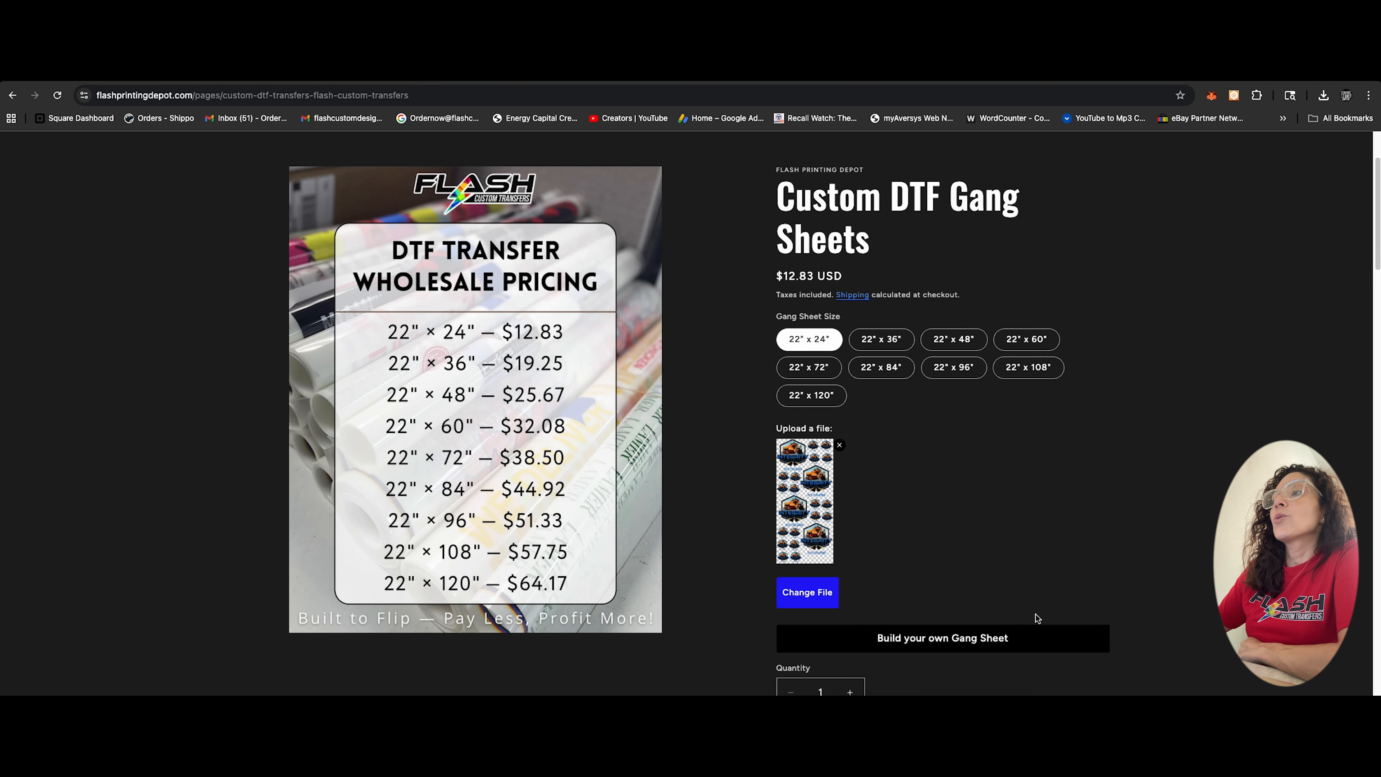
# Launch the gang sheet builder from the product page and start a brand new gang sheet.
pyautogui.scroll(-7, 943, 572)
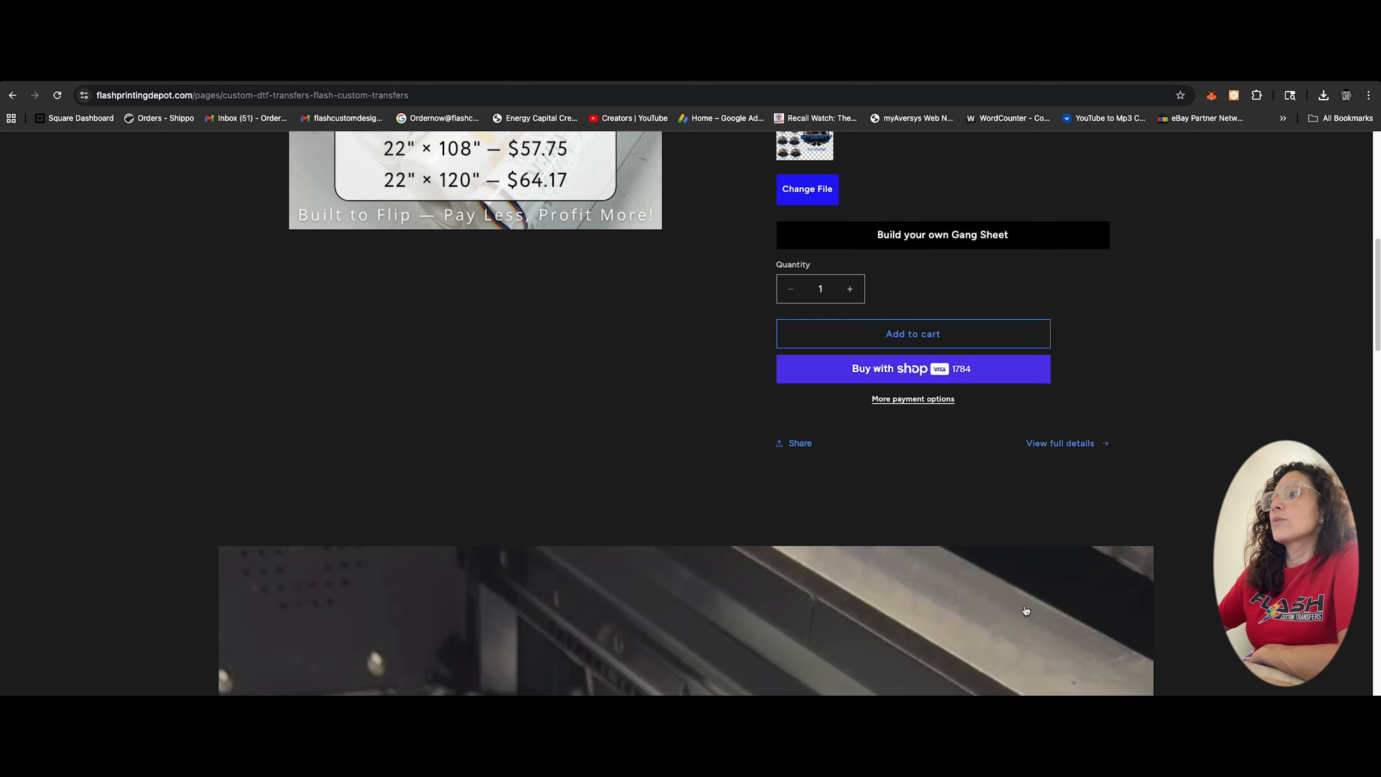
pyautogui.scroll(5, 978, 540)
pyautogui.click(924, 522)
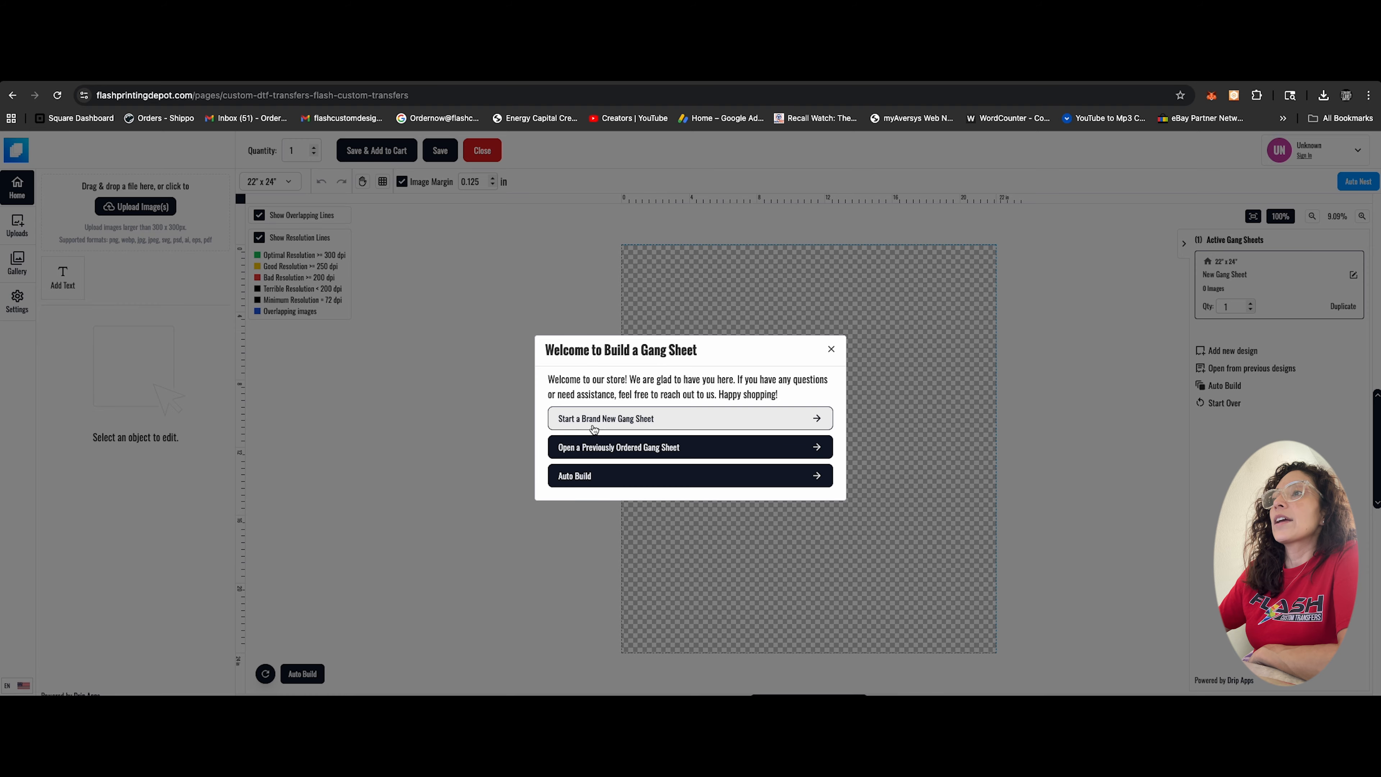
pyautogui.click(656, 419)
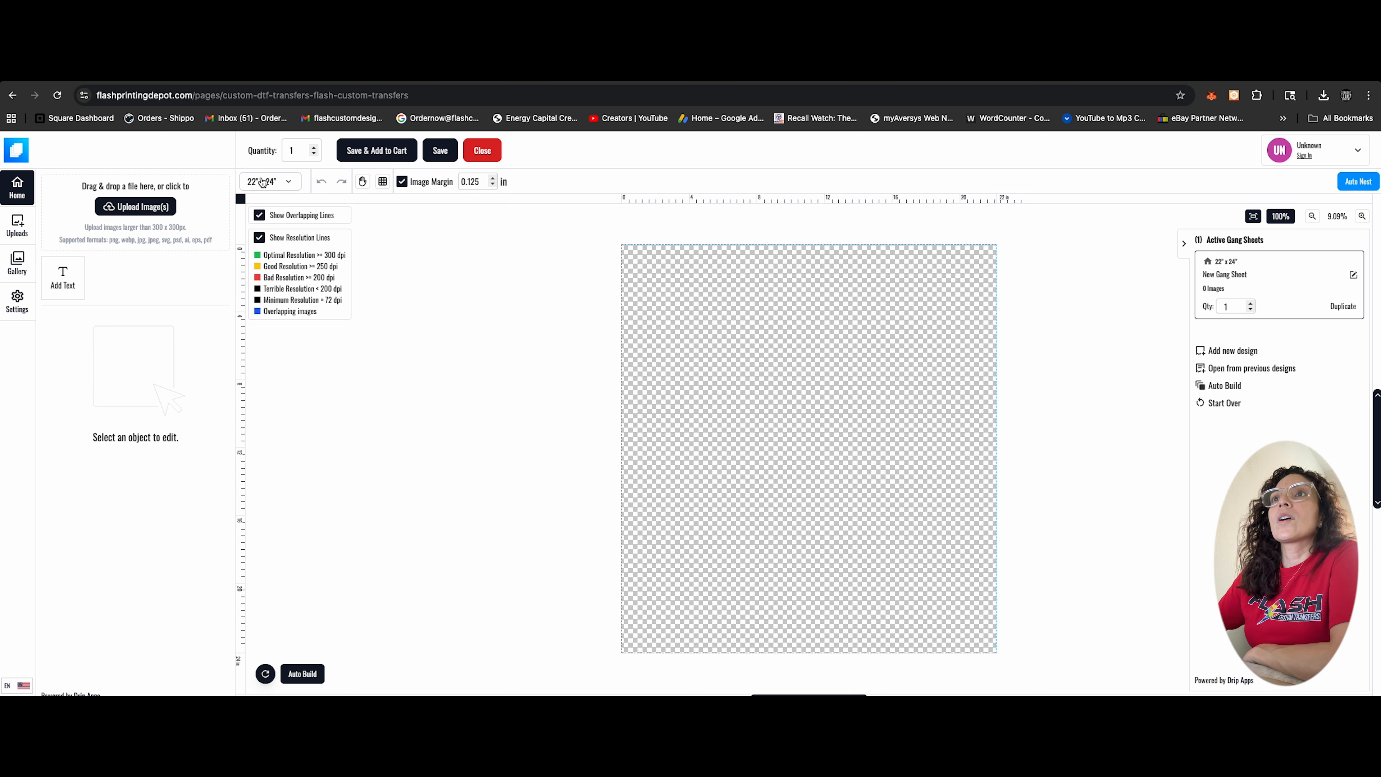
# Try the 22" x 120", 22" x 60" and 22" x 36" sheet sizes, and set the sheet back to 22" x 24".
pyautogui.click(278, 185)
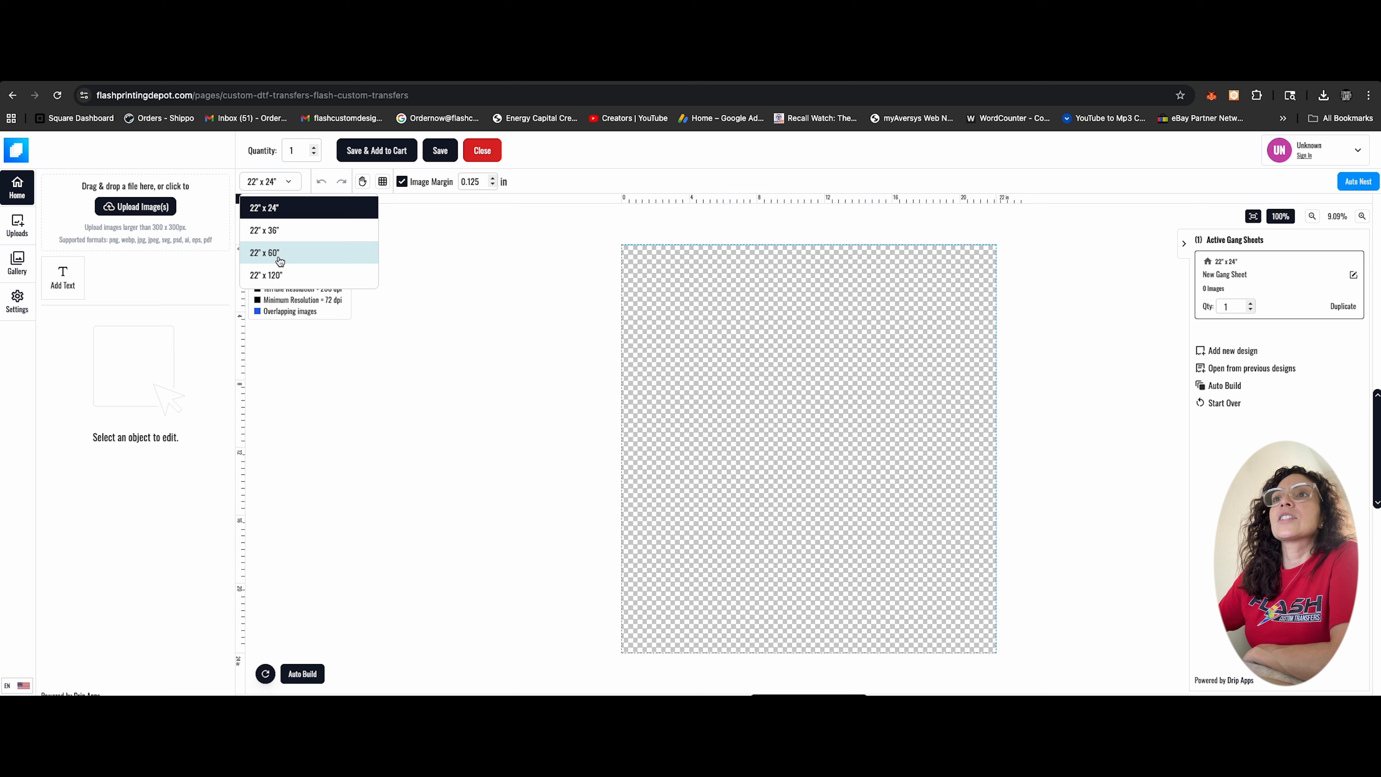
pyautogui.click(269, 275)
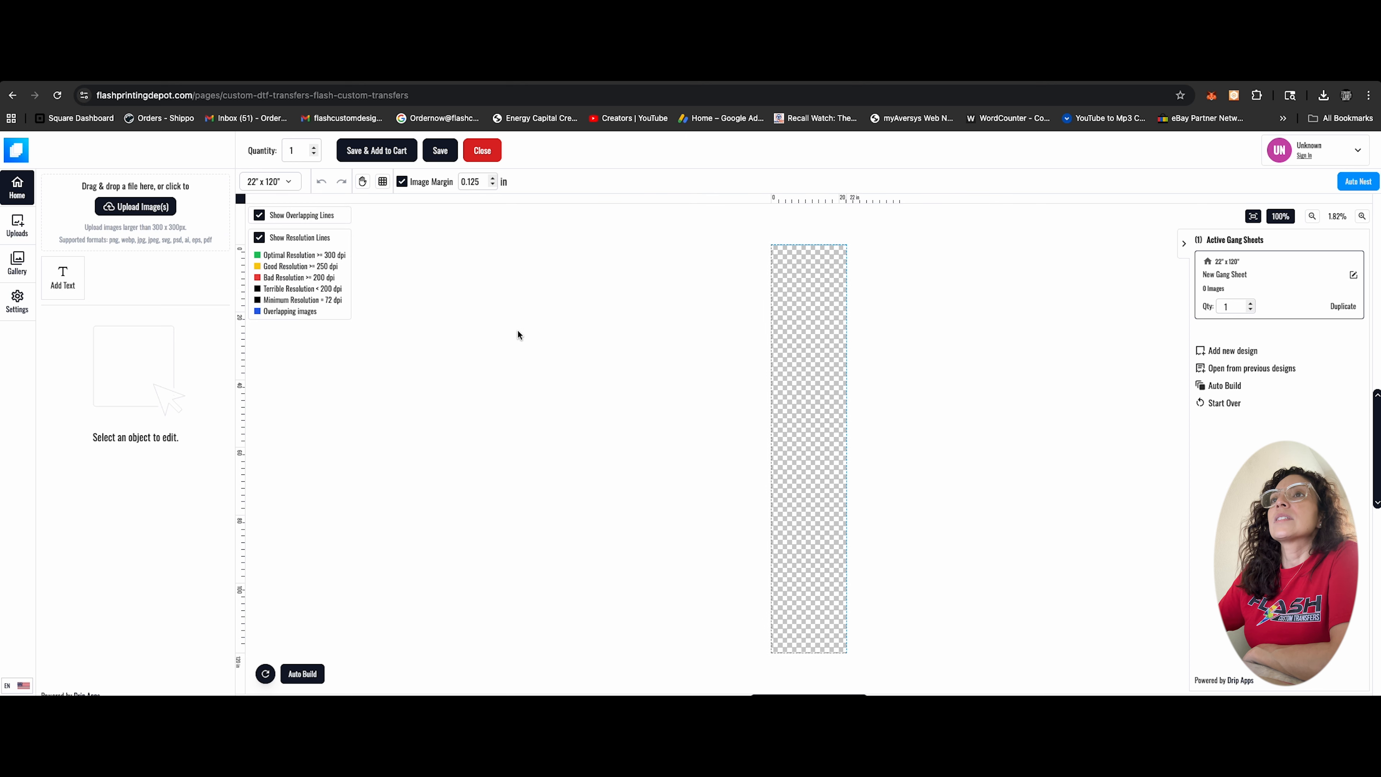
pyautogui.click(272, 182)
pyautogui.click(268, 253)
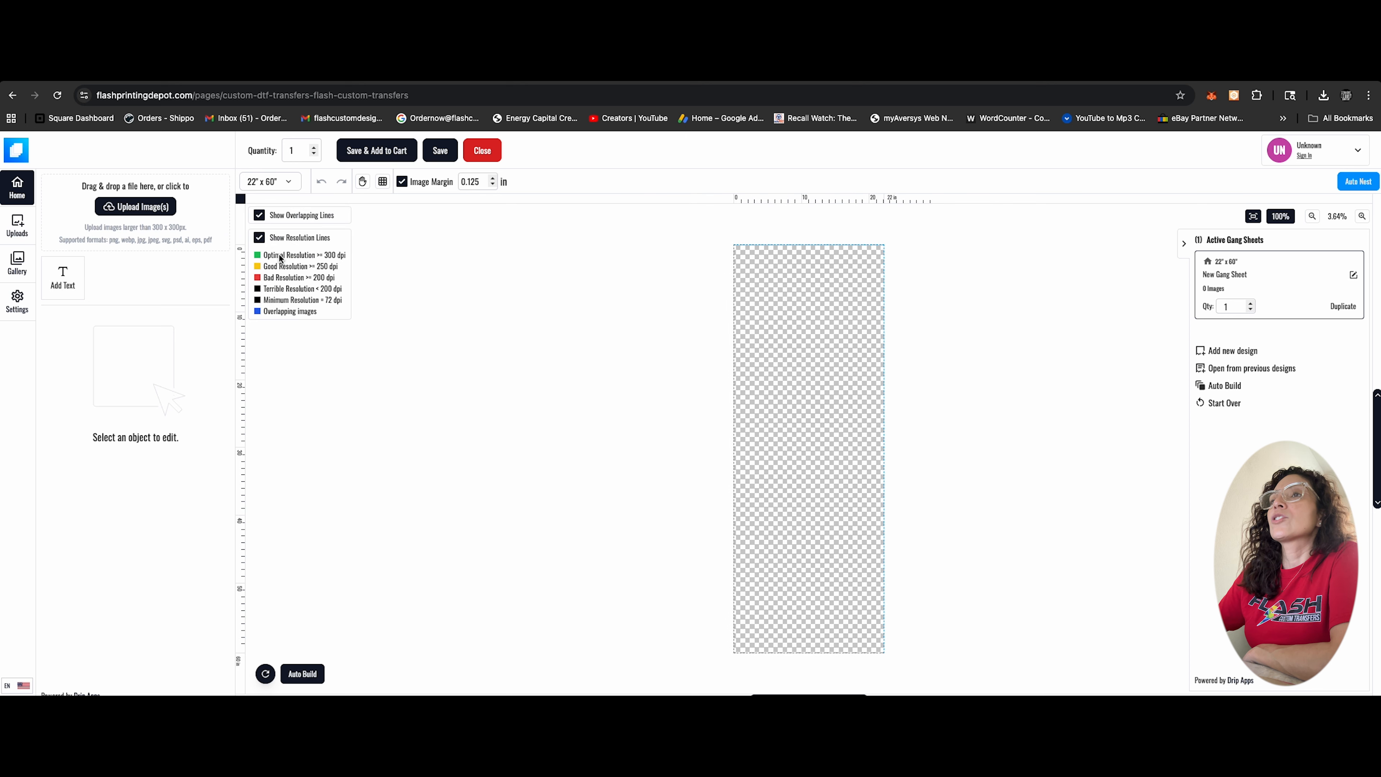
pyautogui.click(272, 181)
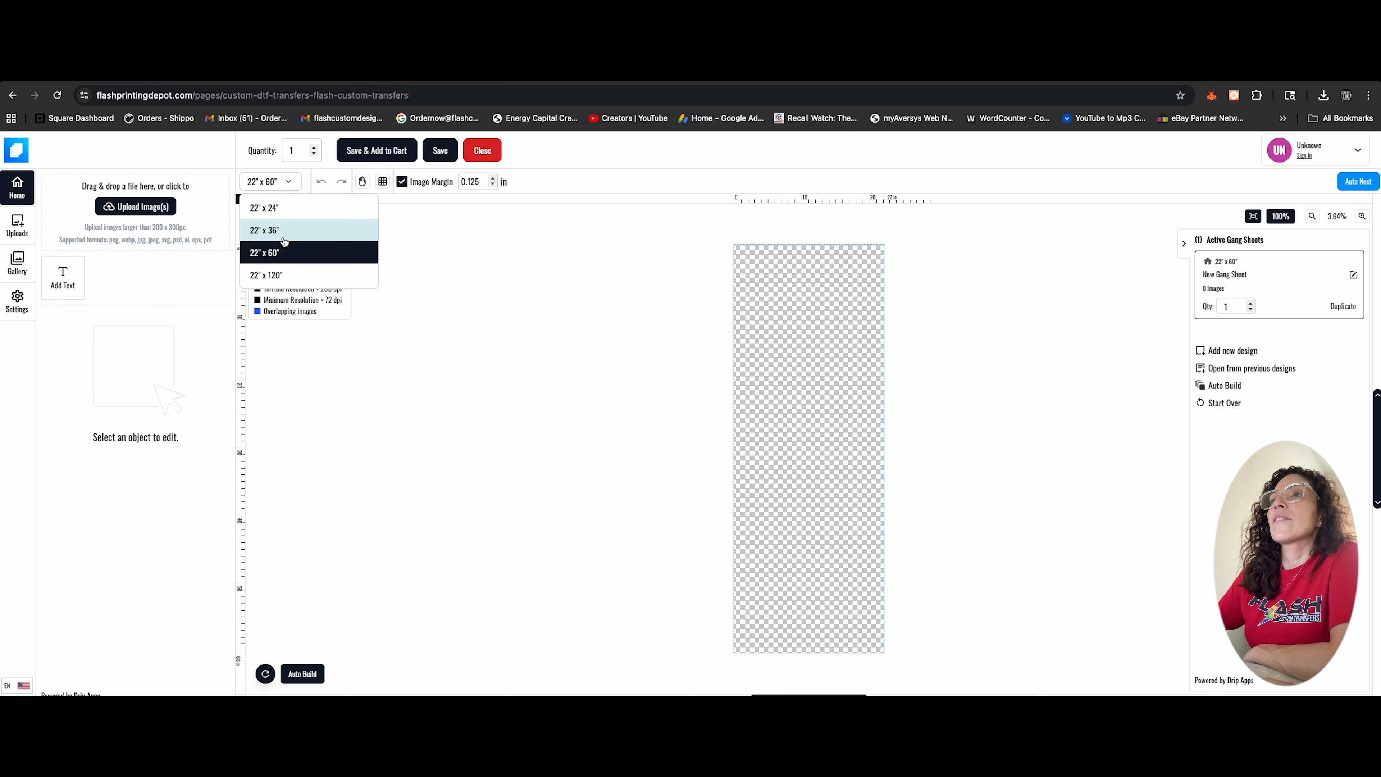
pyautogui.click(268, 230)
pyautogui.click(255, 185)
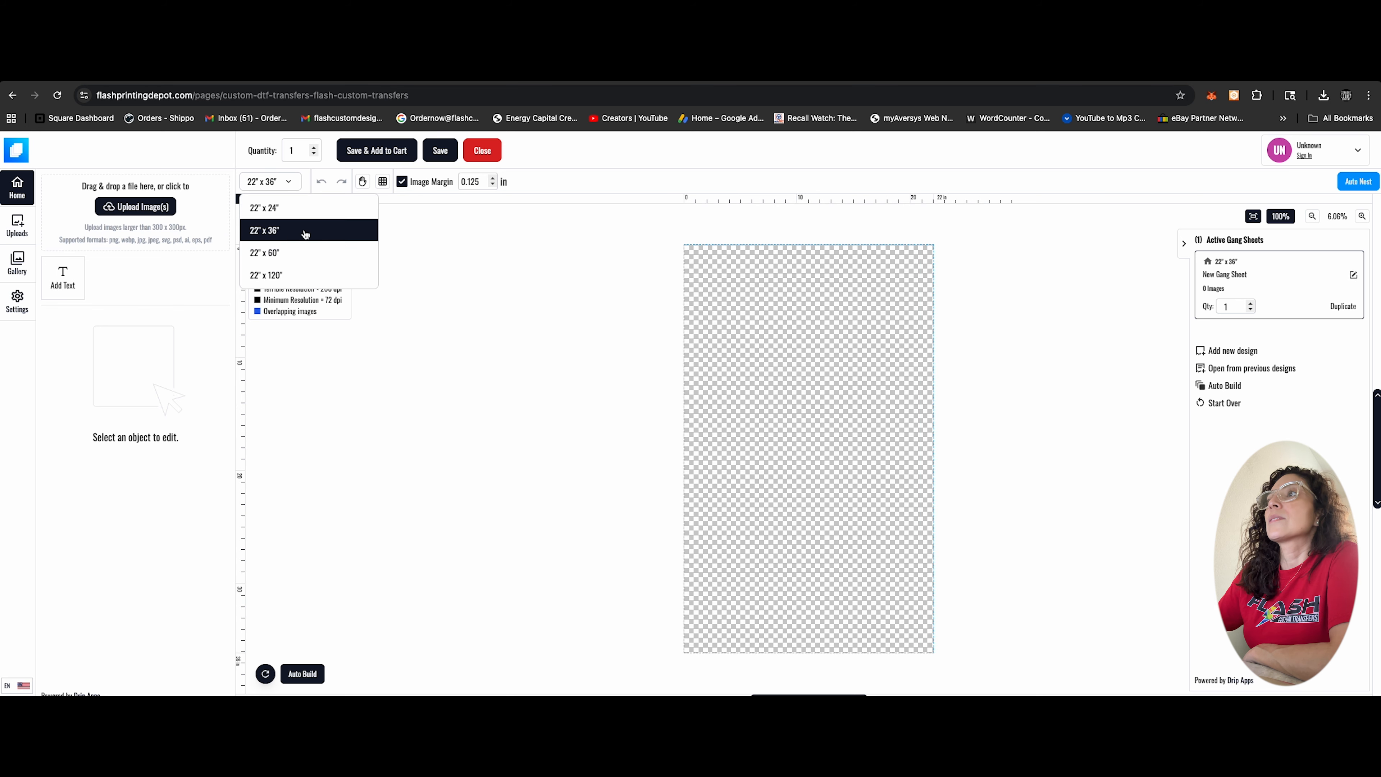
pyautogui.click(280, 216)
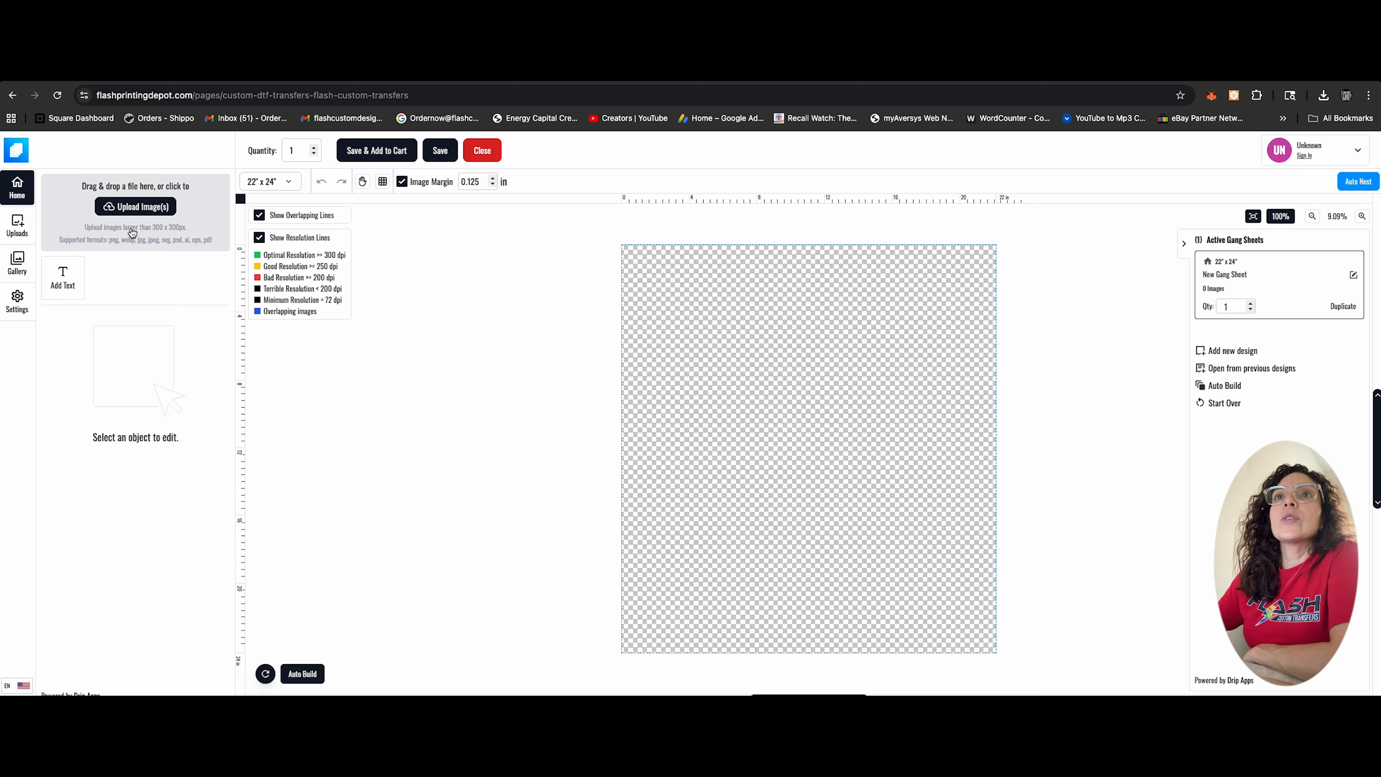
# Upload Mental Health .png, 12.png, 4 (2).png, 7.png and 22.png from the Downloads folder into the builder.
pyautogui.click(134, 207)
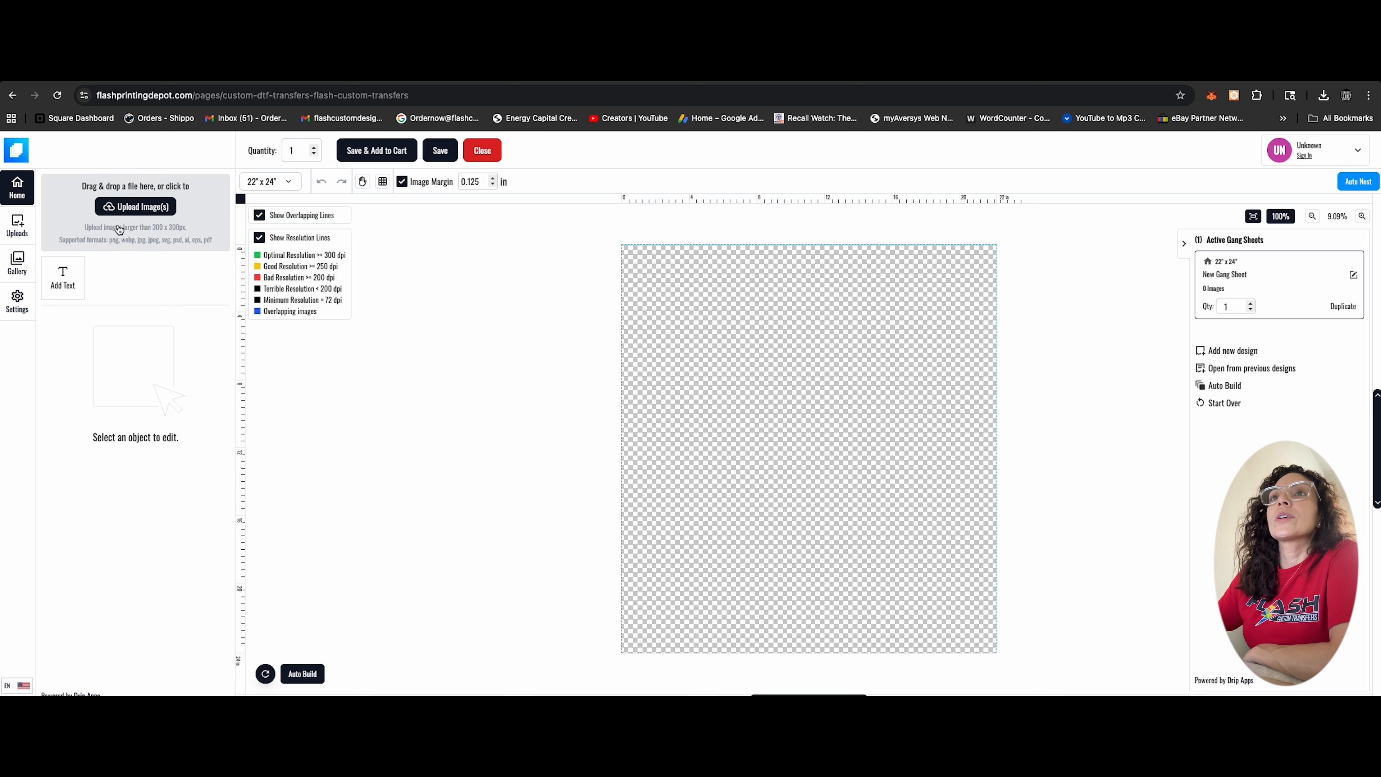
pyautogui.click(131, 212)
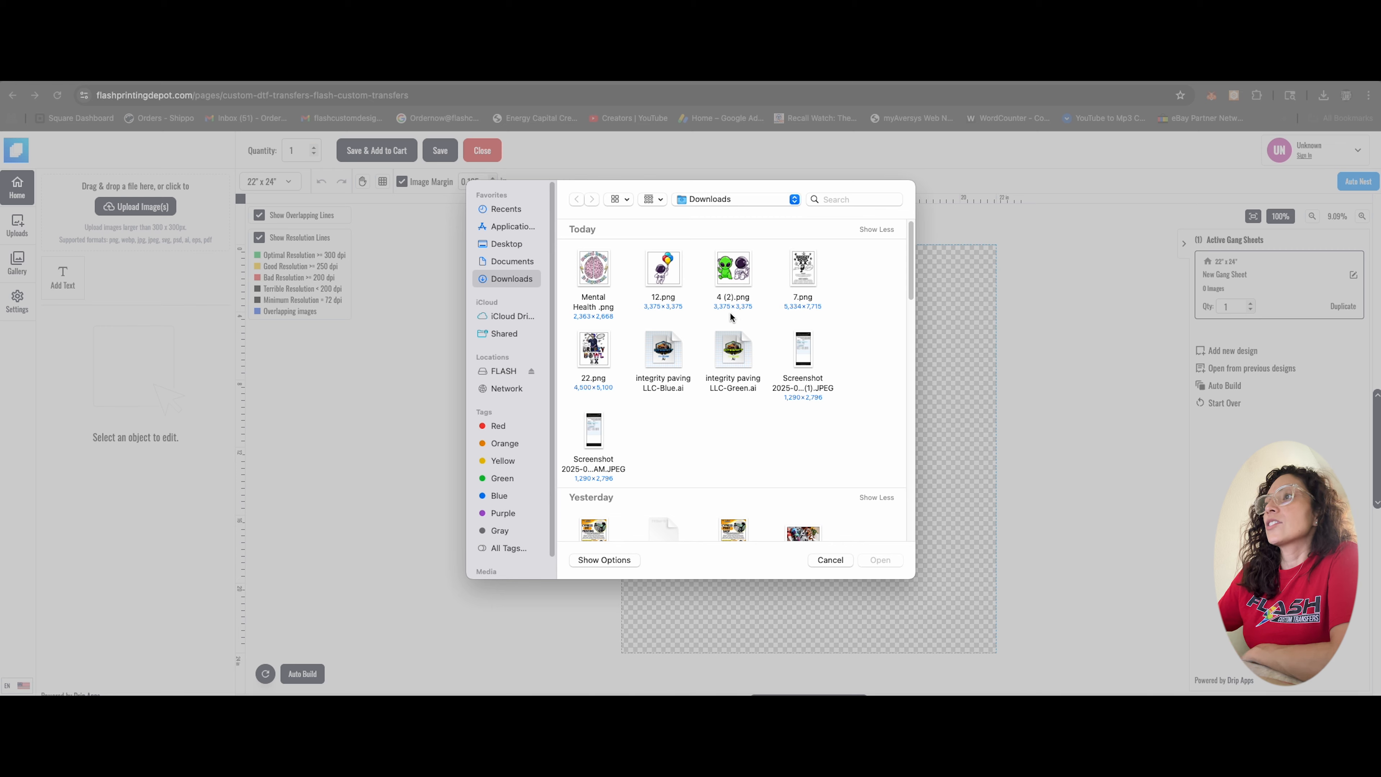
pyautogui.moveTo(818, 314); pyautogui.dragTo(597, 296)
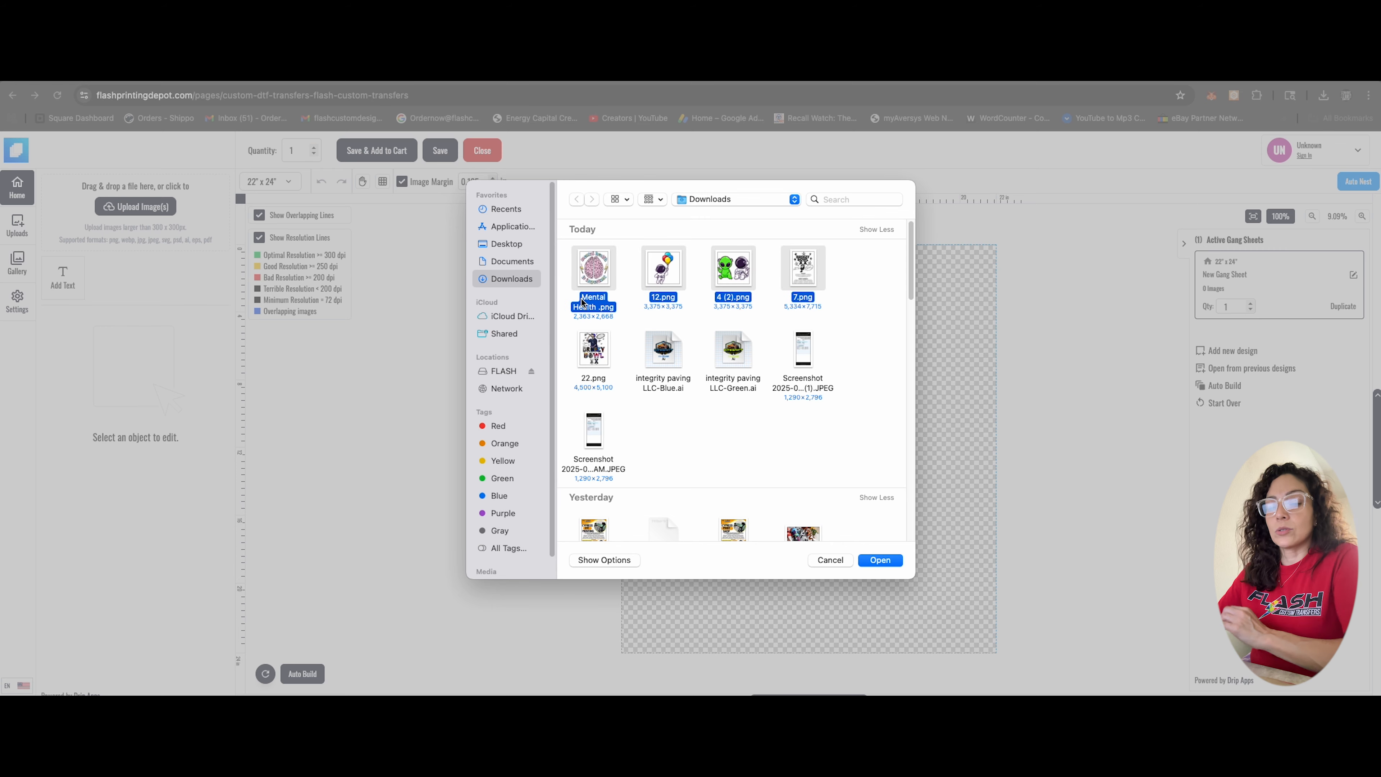
pyautogui.keyDown('super'); pyautogui.click(594, 368); pyautogui.keyUp('super')
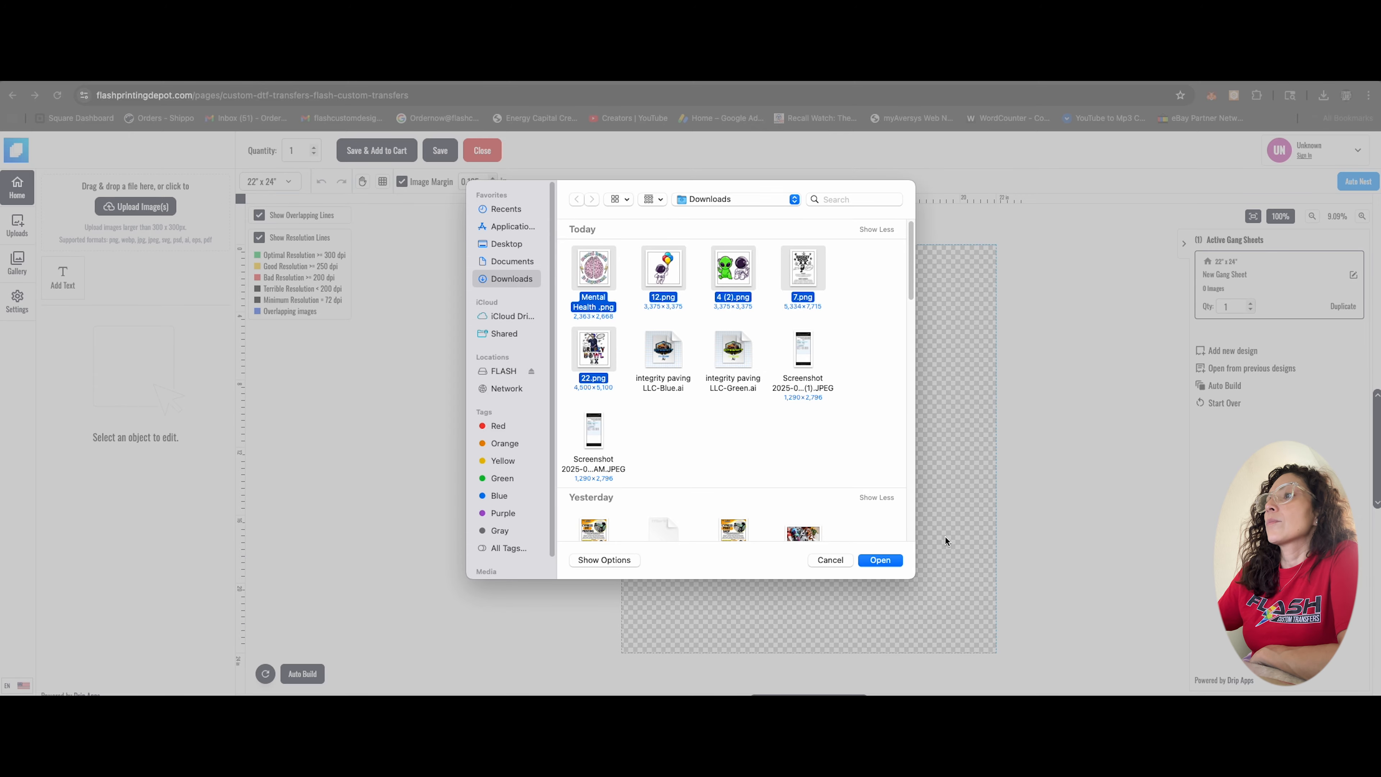
pyautogui.click(887, 562)
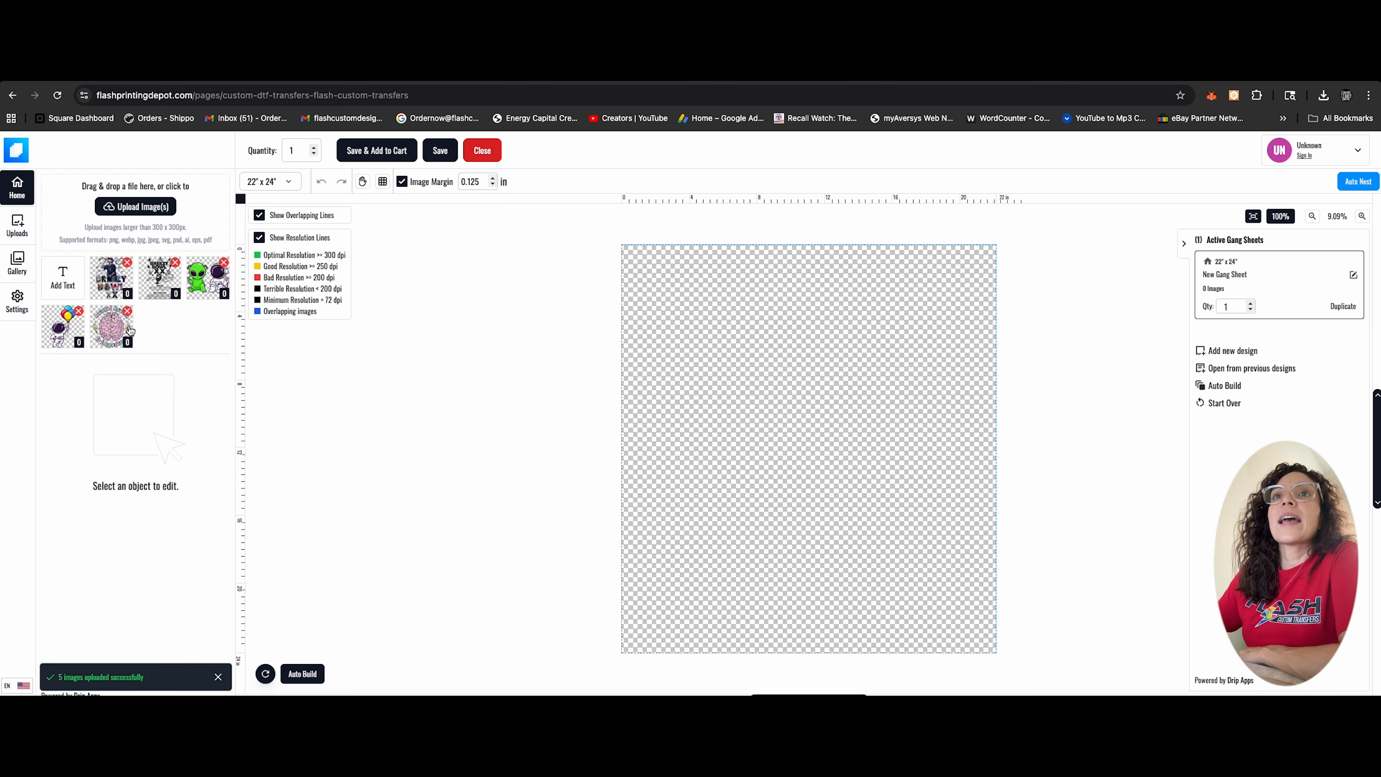
# Browse the library of previously uploaded images and return to the builder's home view.
pyautogui.click(17, 225)
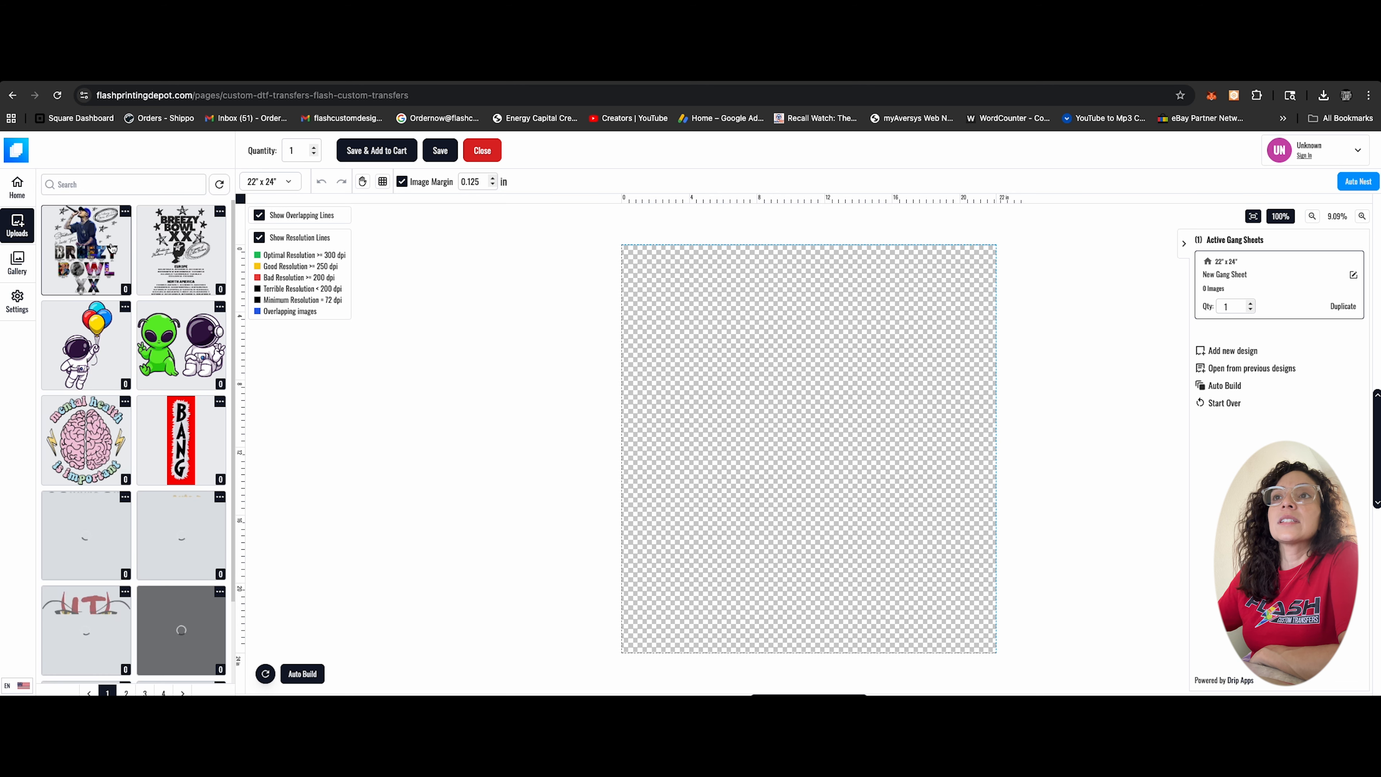
pyautogui.scroll(-6, 173, 397)
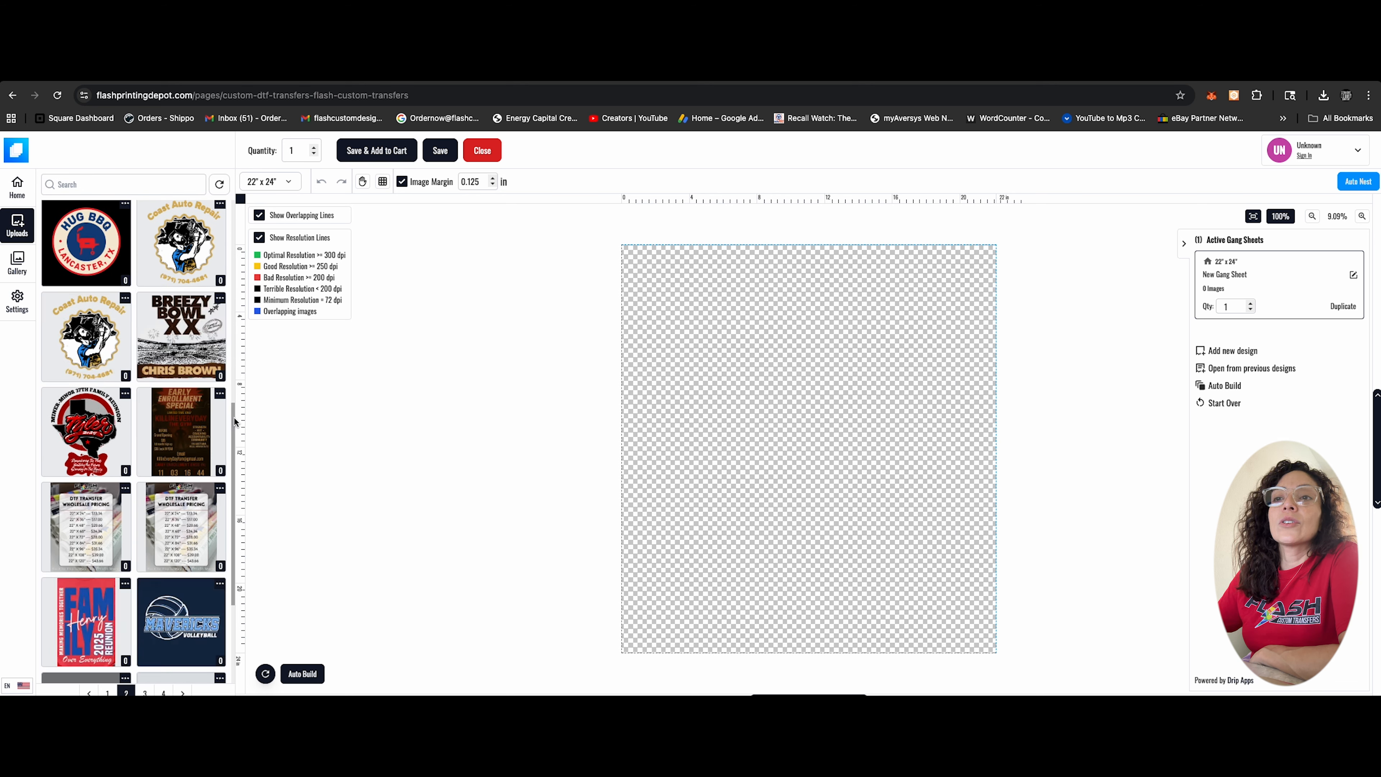
pyautogui.moveTo(240, 427); pyautogui.dragTo(233, 310)
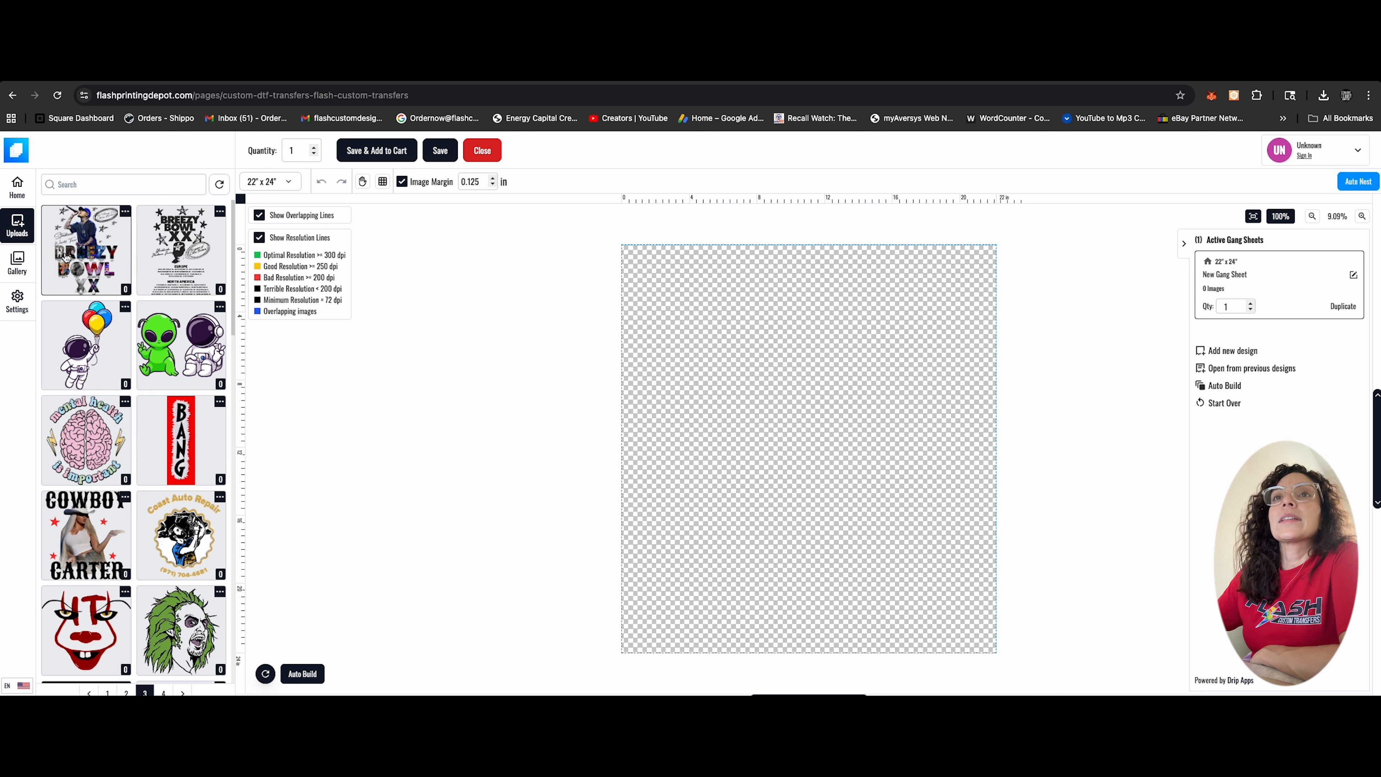
pyautogui.click(17, 187)
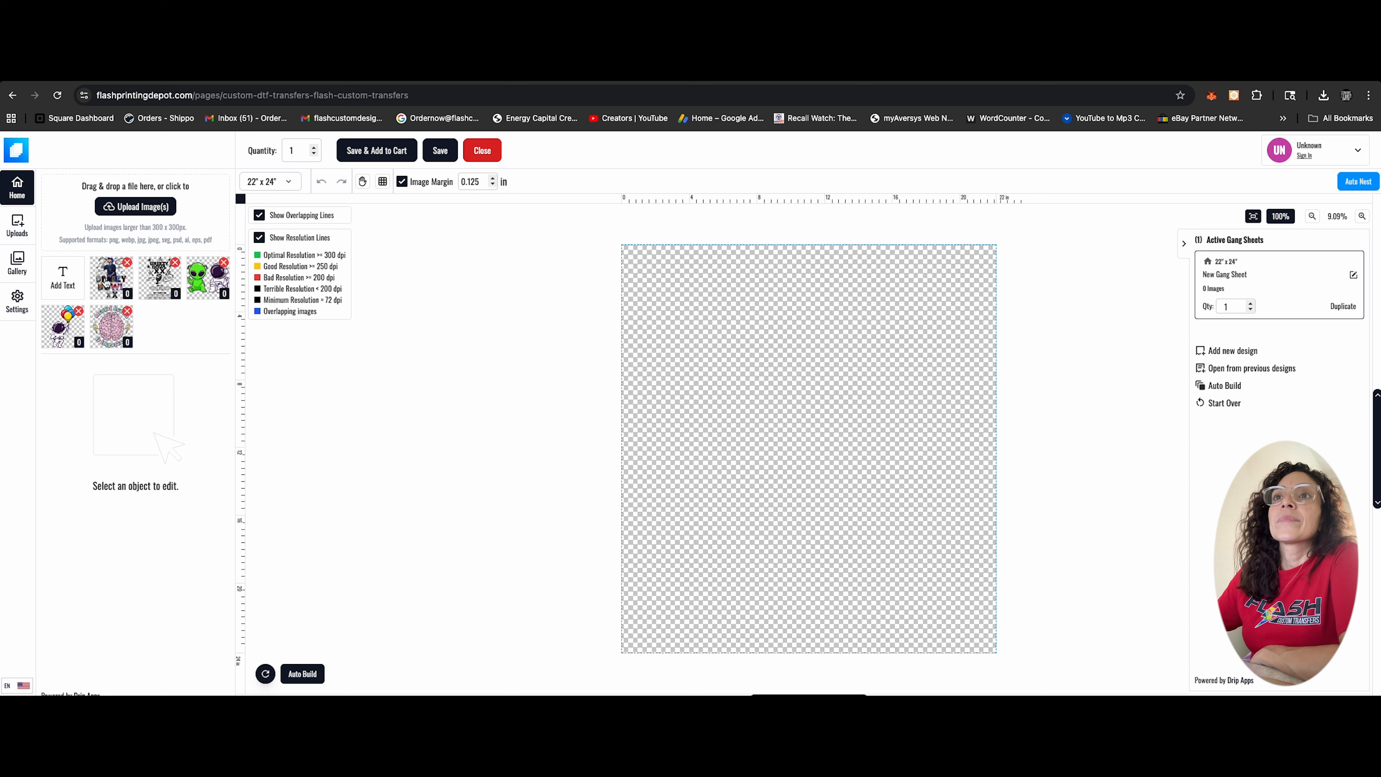
# Place all five uploaded images on the 22" x 24" sheet and spread the stacked designs apart across it.
pyautogui.click(107, 282)
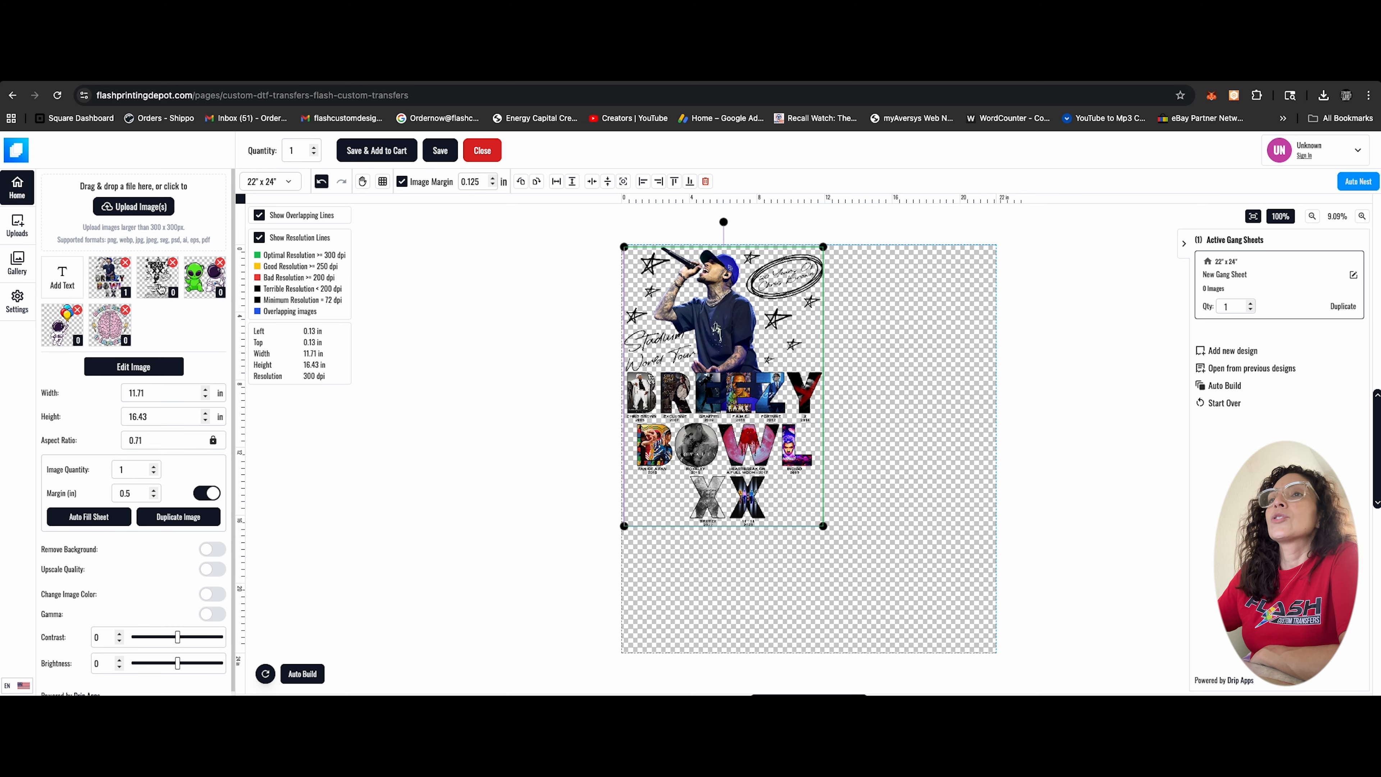
pyautogui.click(159, 288)
pyautogui.click(204, 280)
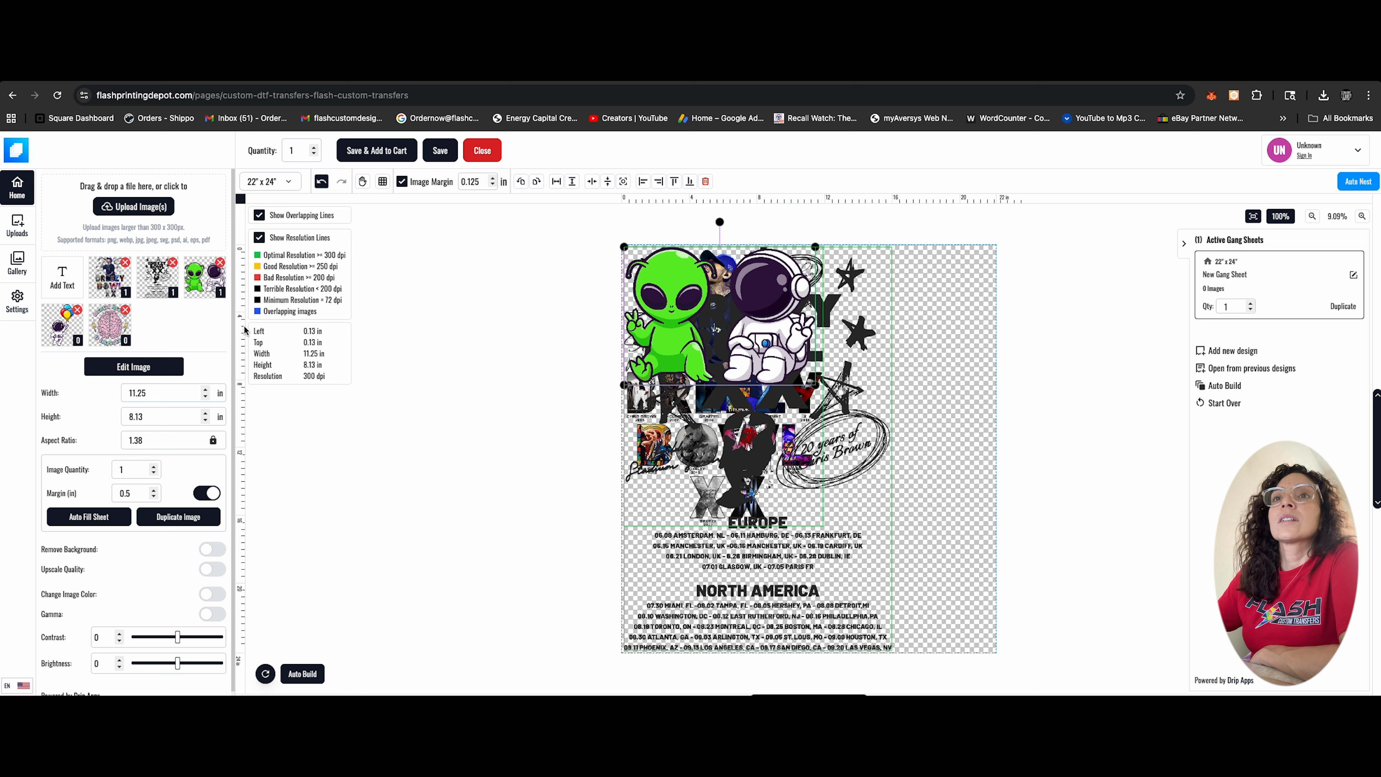
pyautogui.click(62, 329)
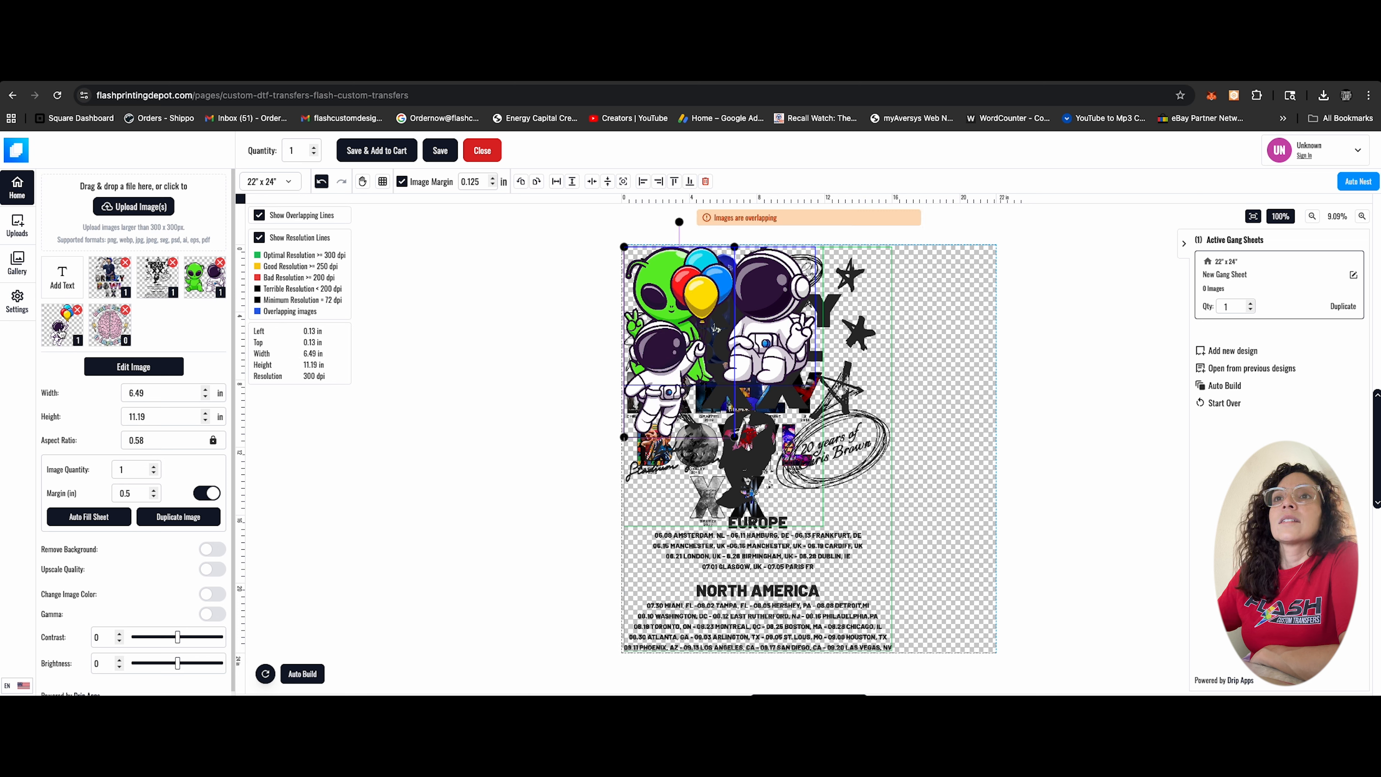
pyautogui.click(99, 327)
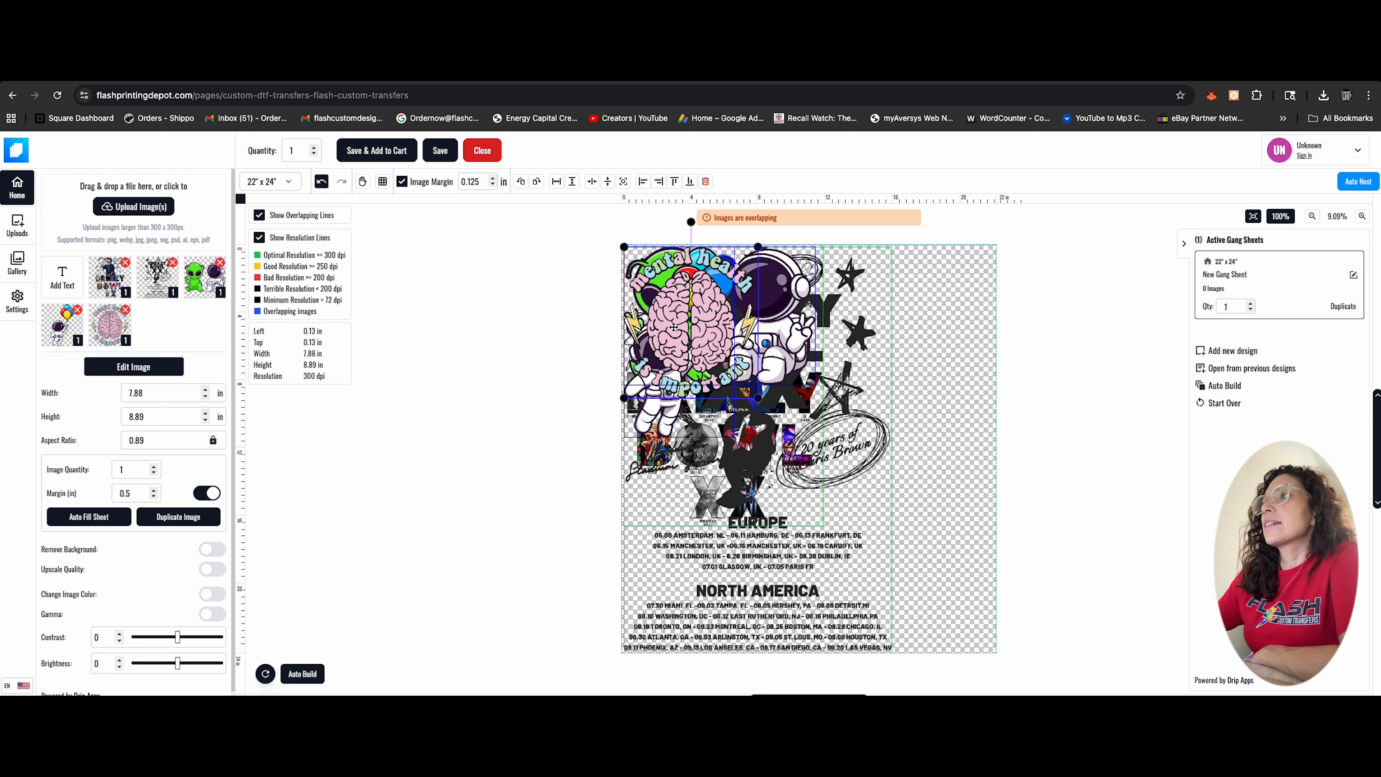
pyautogui.moveTo(674, 327); pyautogui.dragTo(877, 333)
pyautogui.moveTo(753, 339); pyautogui.dragTo(786, 330)
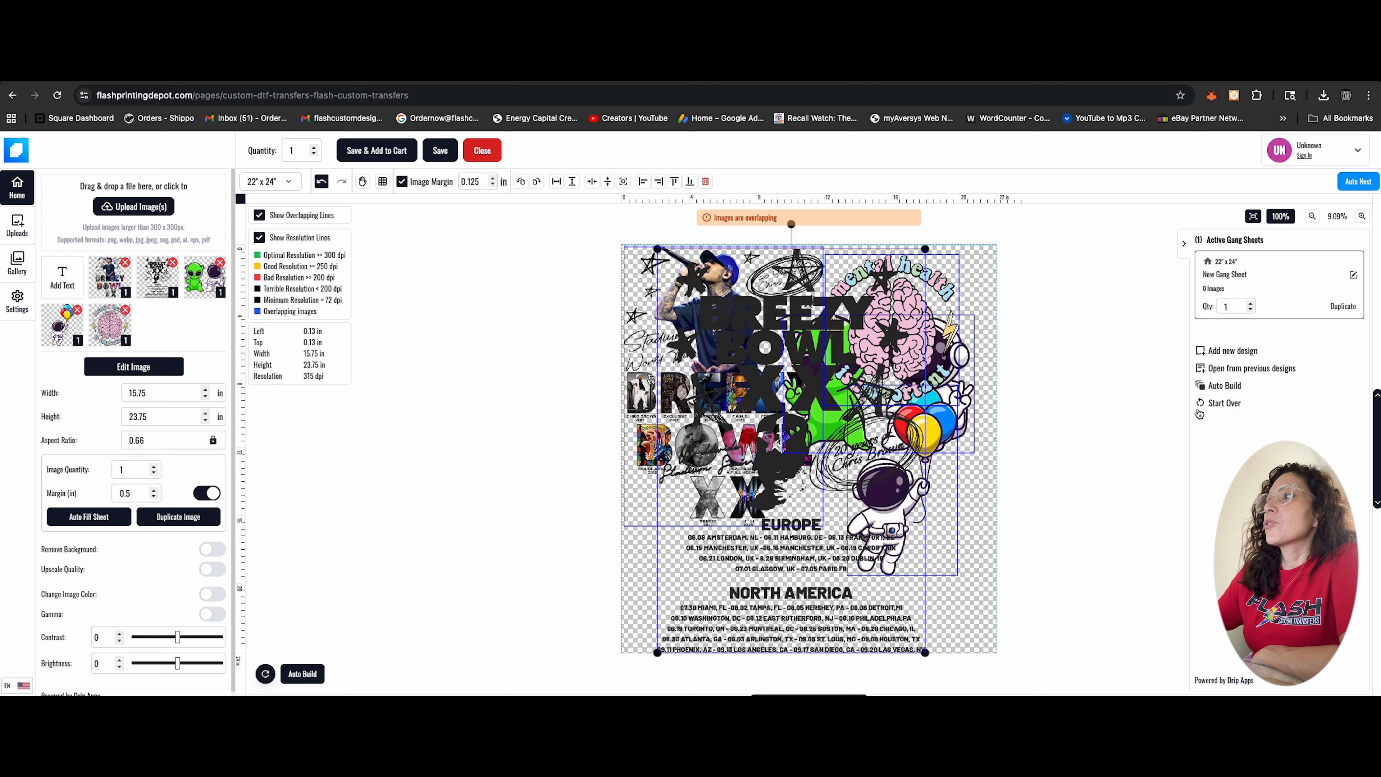
# Start an Auto Build and size the black Breezy Bowl XX tour-dates design to 10 x 10 in with its aspect ratio unlocked.
pyautogui.click(1225, 387)
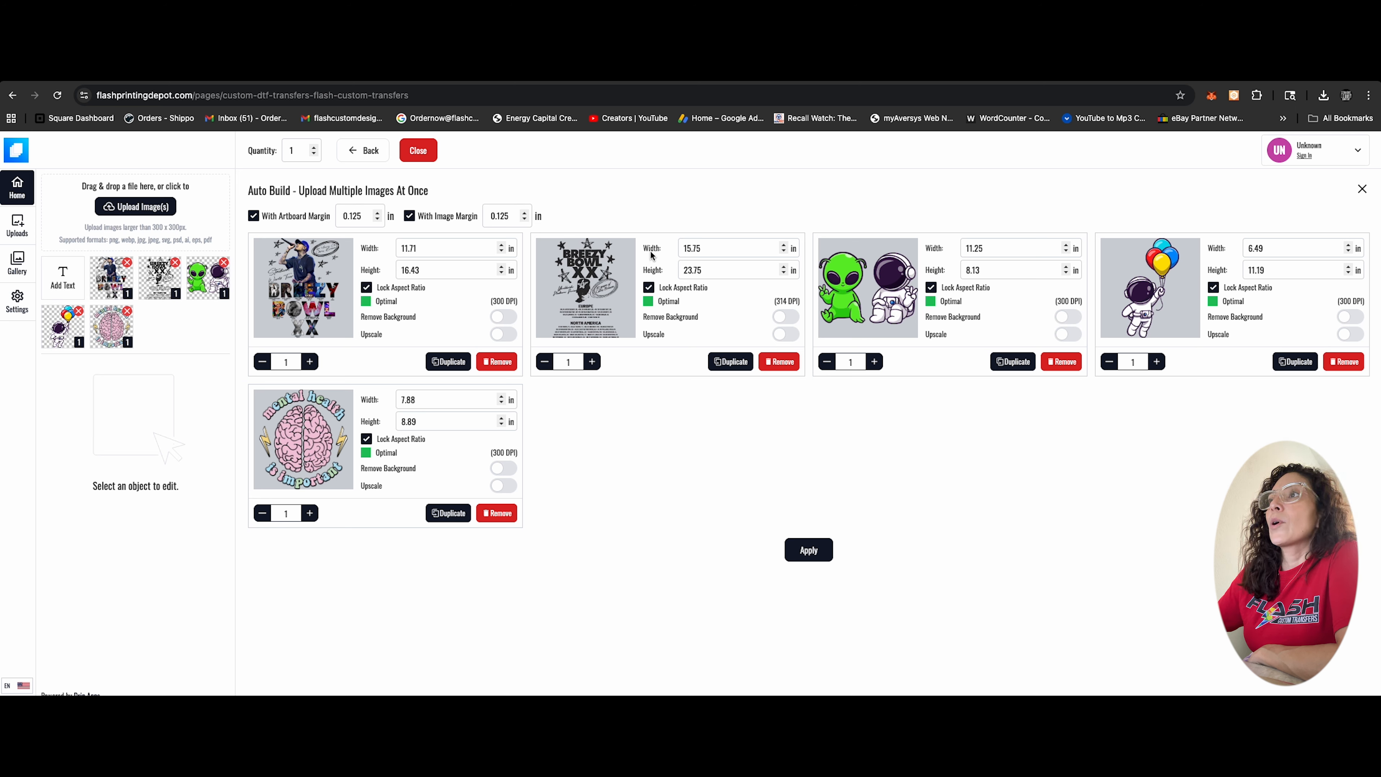
pyautogui.moveTo(710, 254); pyautogui.dragTo(660, 254)
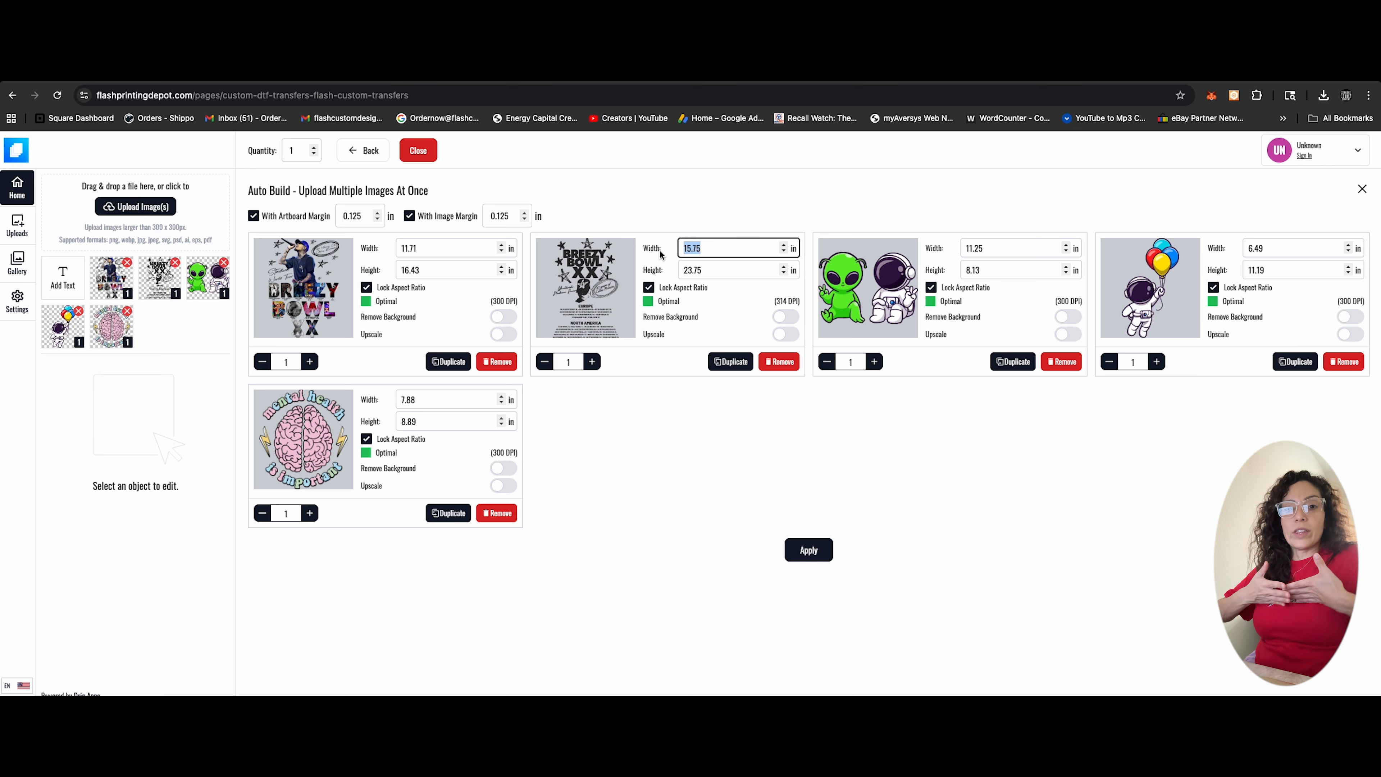
pyautogui.write('10')
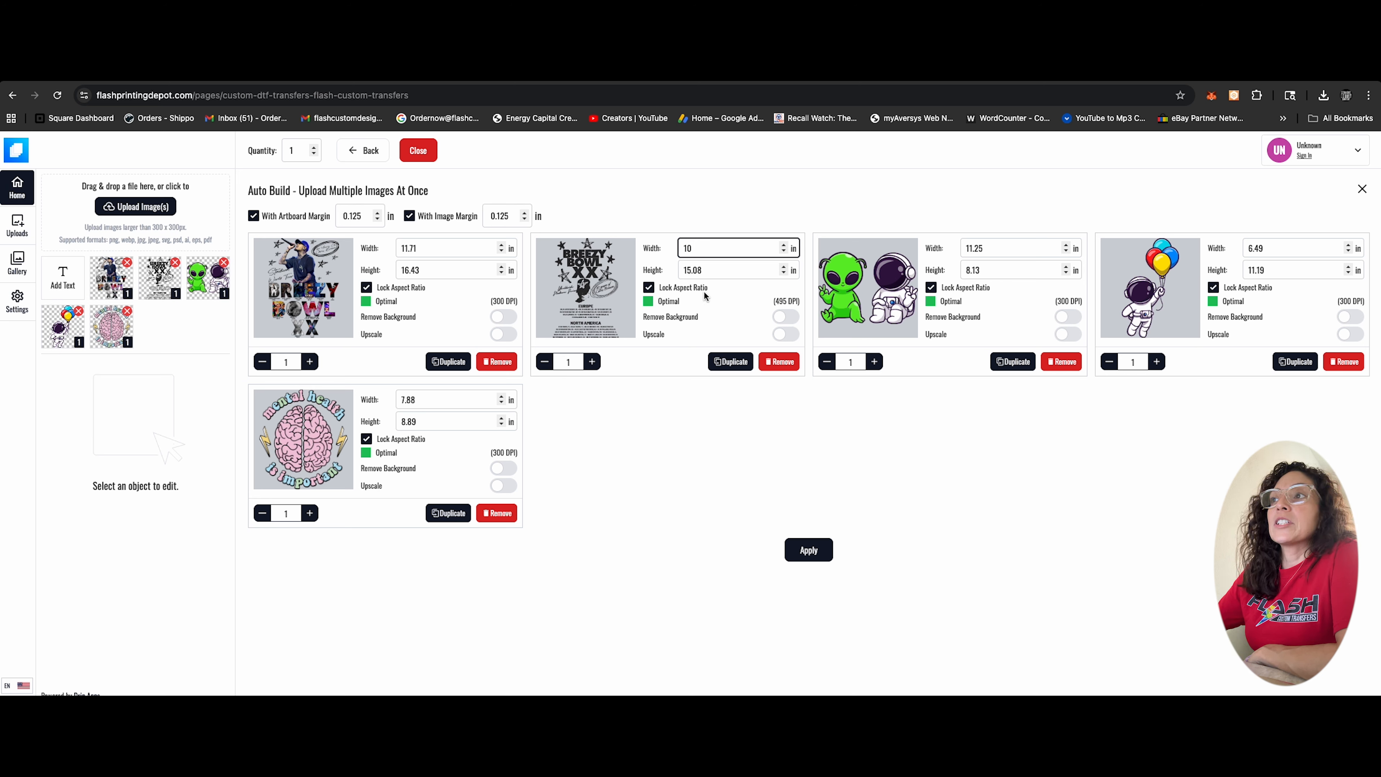
pyautogui.click(648, 288)
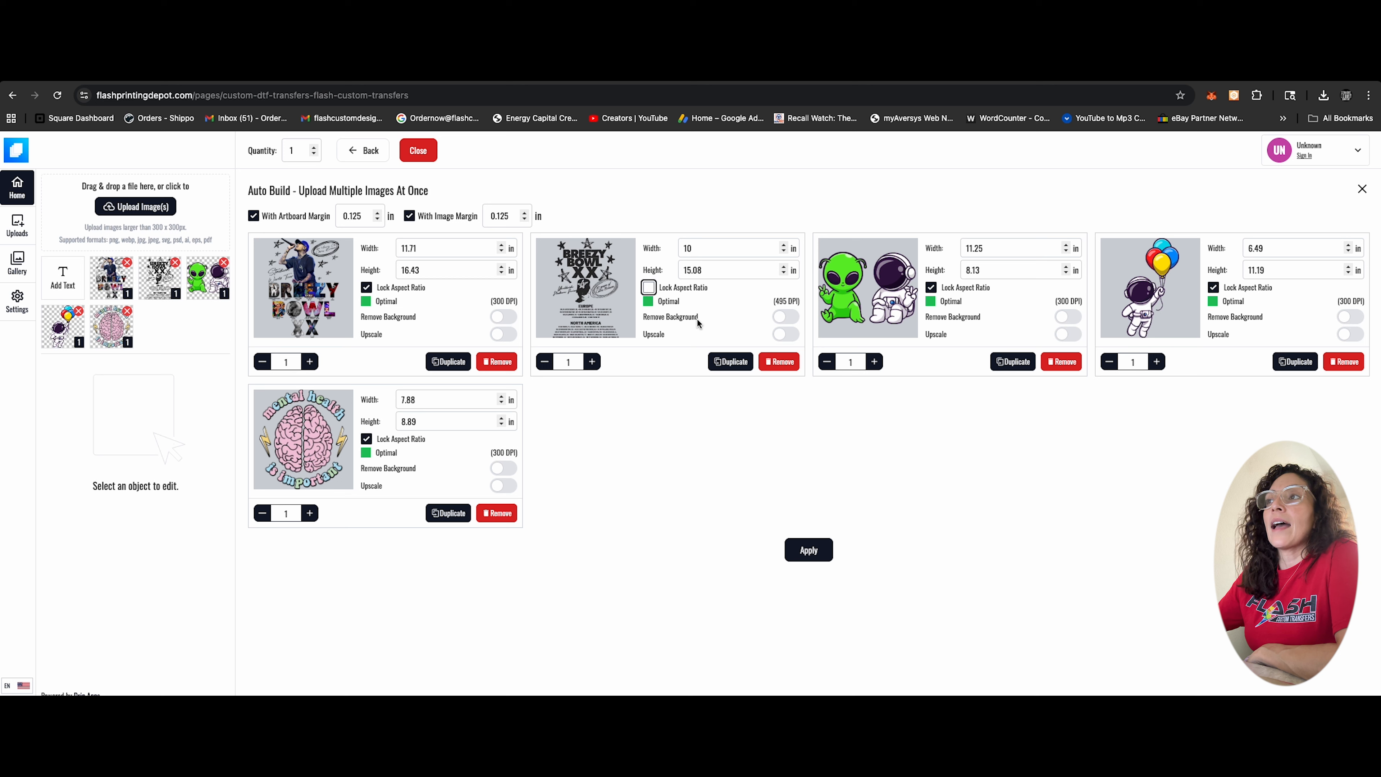
pyautogui.moveTo(705, 269); pyautogui.dragTo(648, 270)
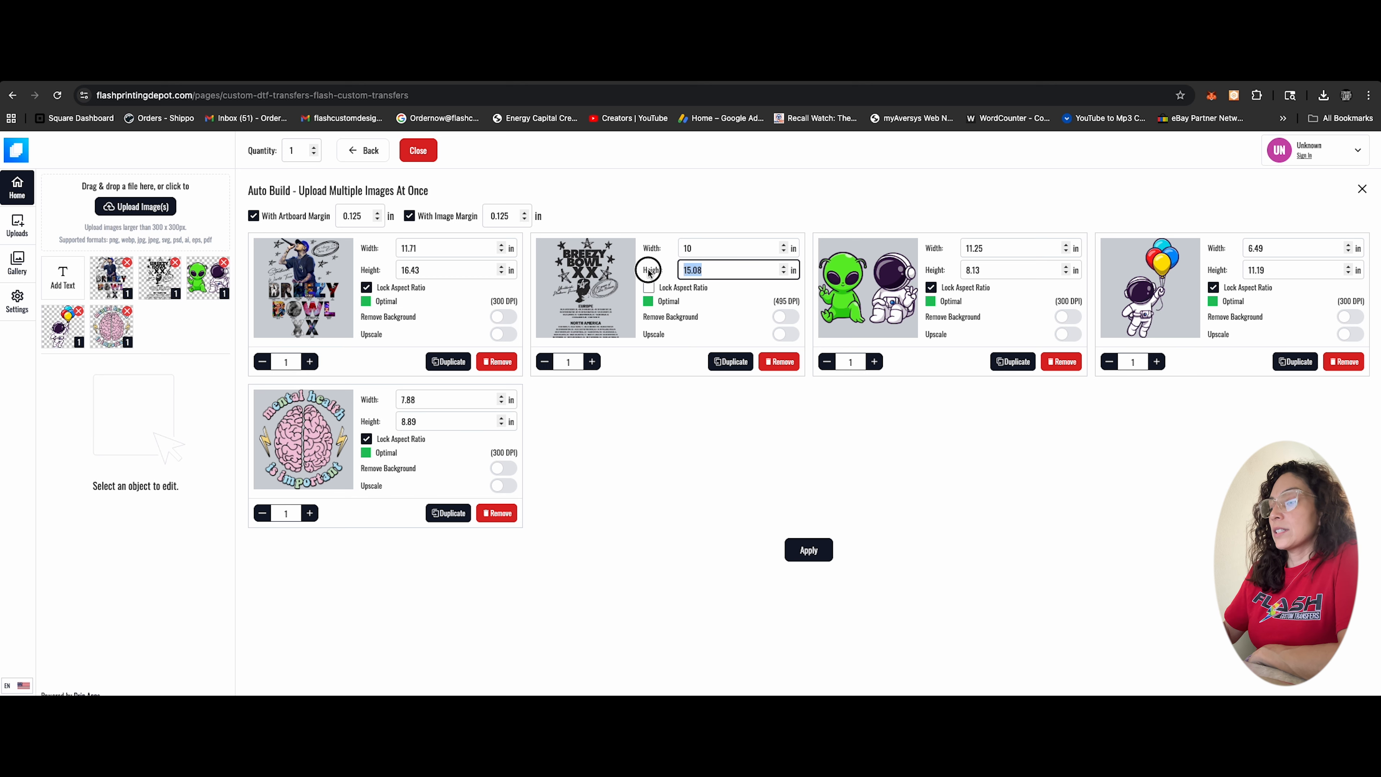
pyautogui.write('10')
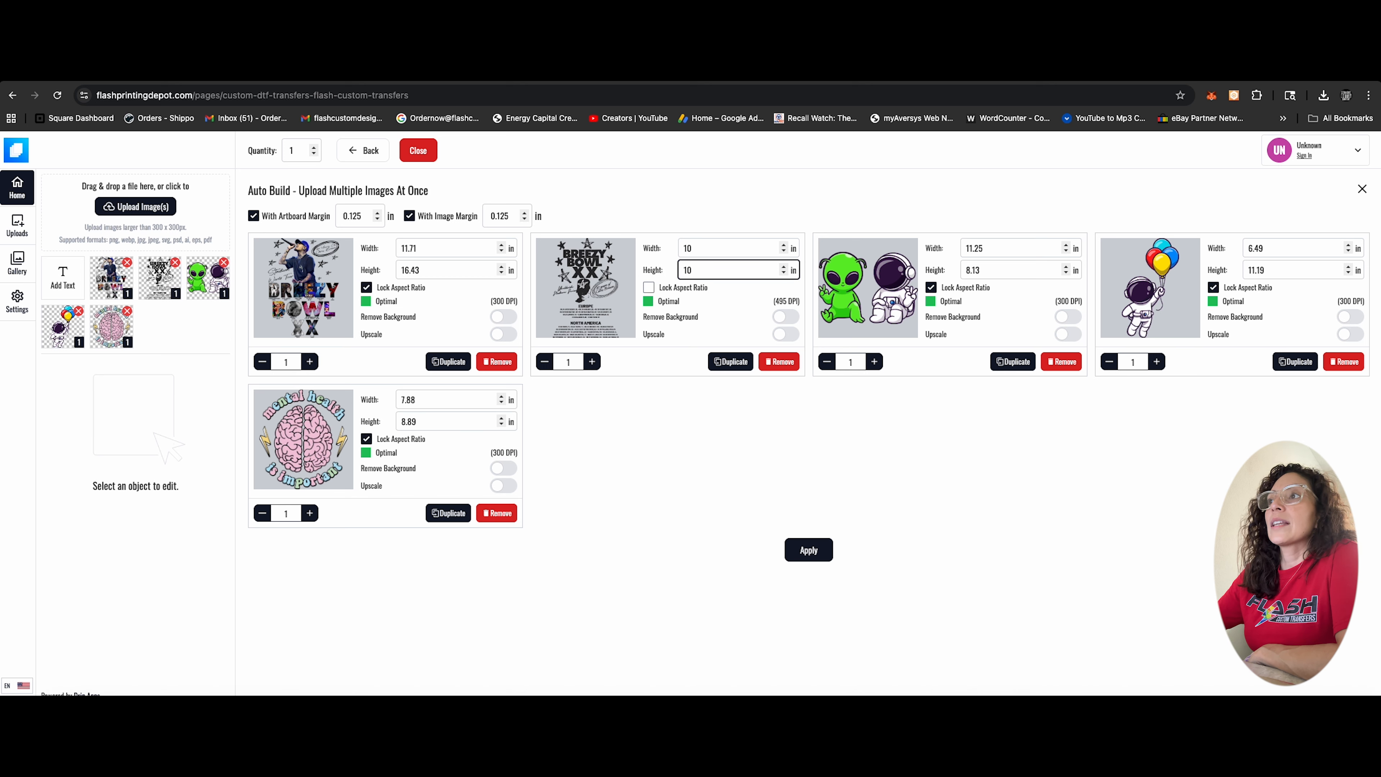
pyautogui.click(712, 300)
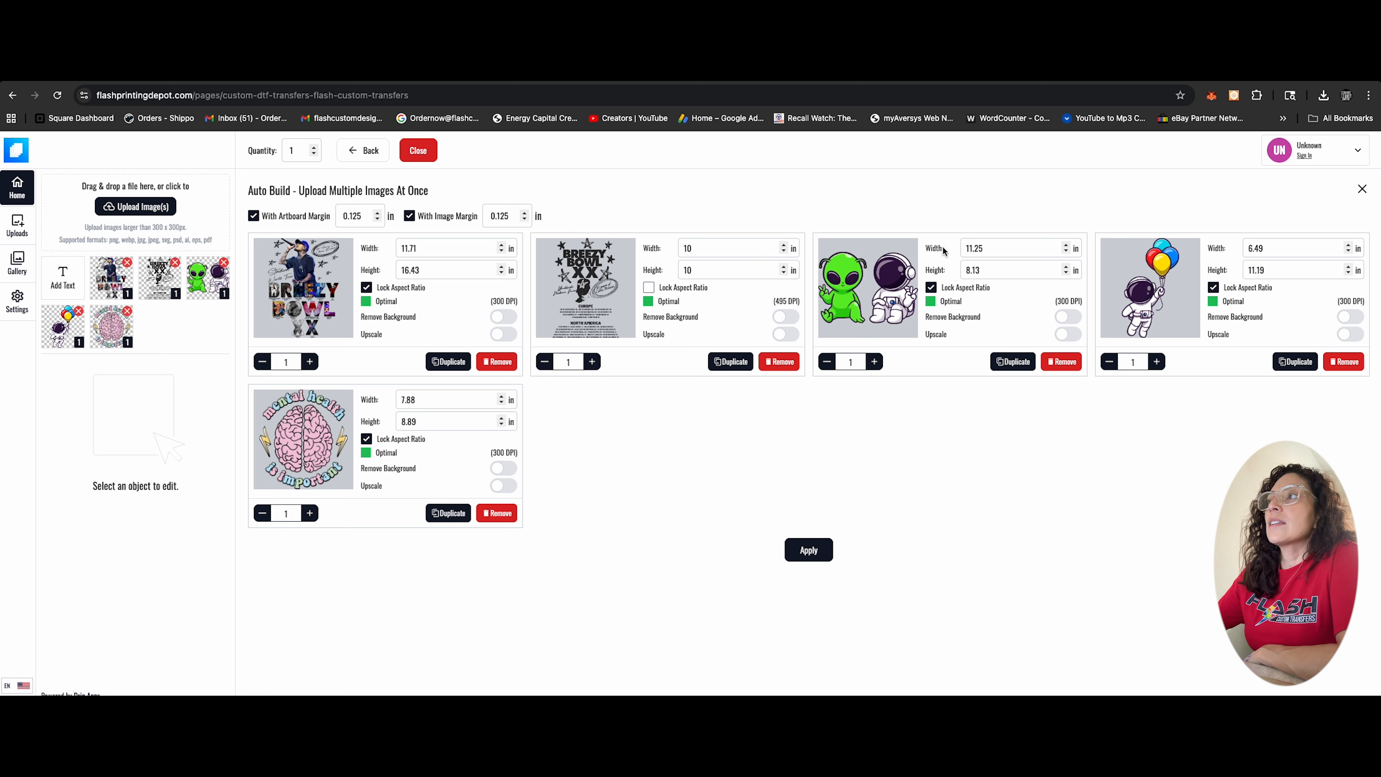
# Size the alien-and-astronaut design to 5 x 5 in with its aspect ratio unlocked, and set its quantity to 4.
pyautogui.moveTo(987, 249); pyautogui.dragTo(951, 253)
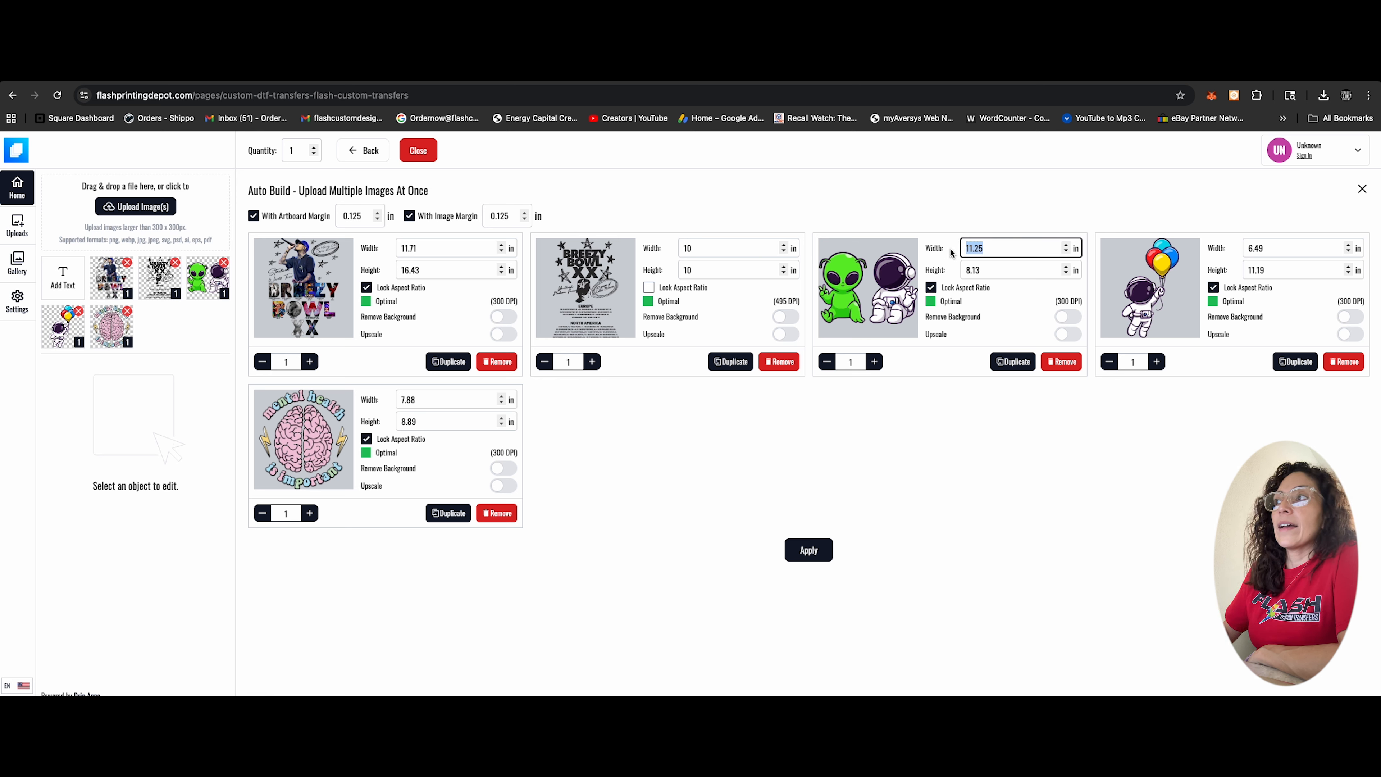
pyautogui.write('5')
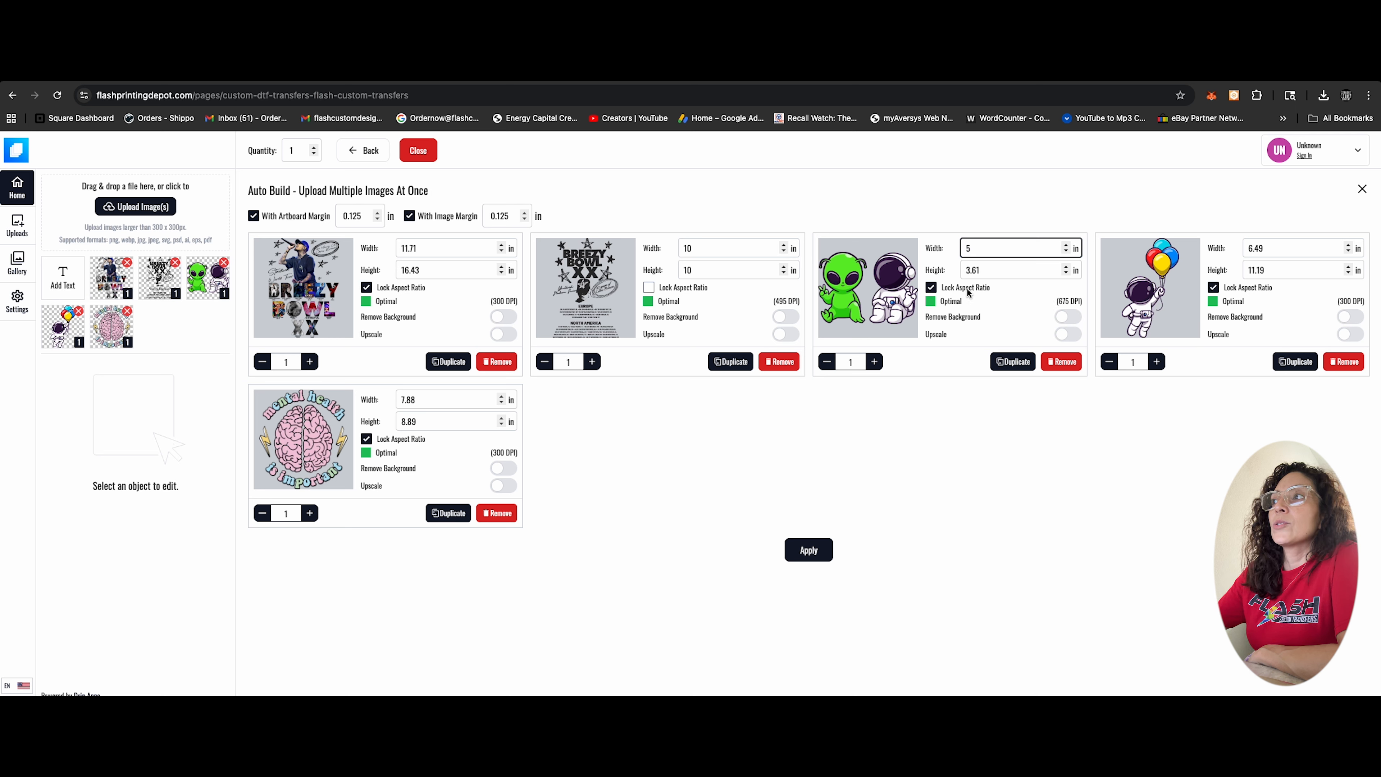
pyautogui.click(931, 287)
pyautogui.doubleClick(985, 273)
pyautogui.write('5')
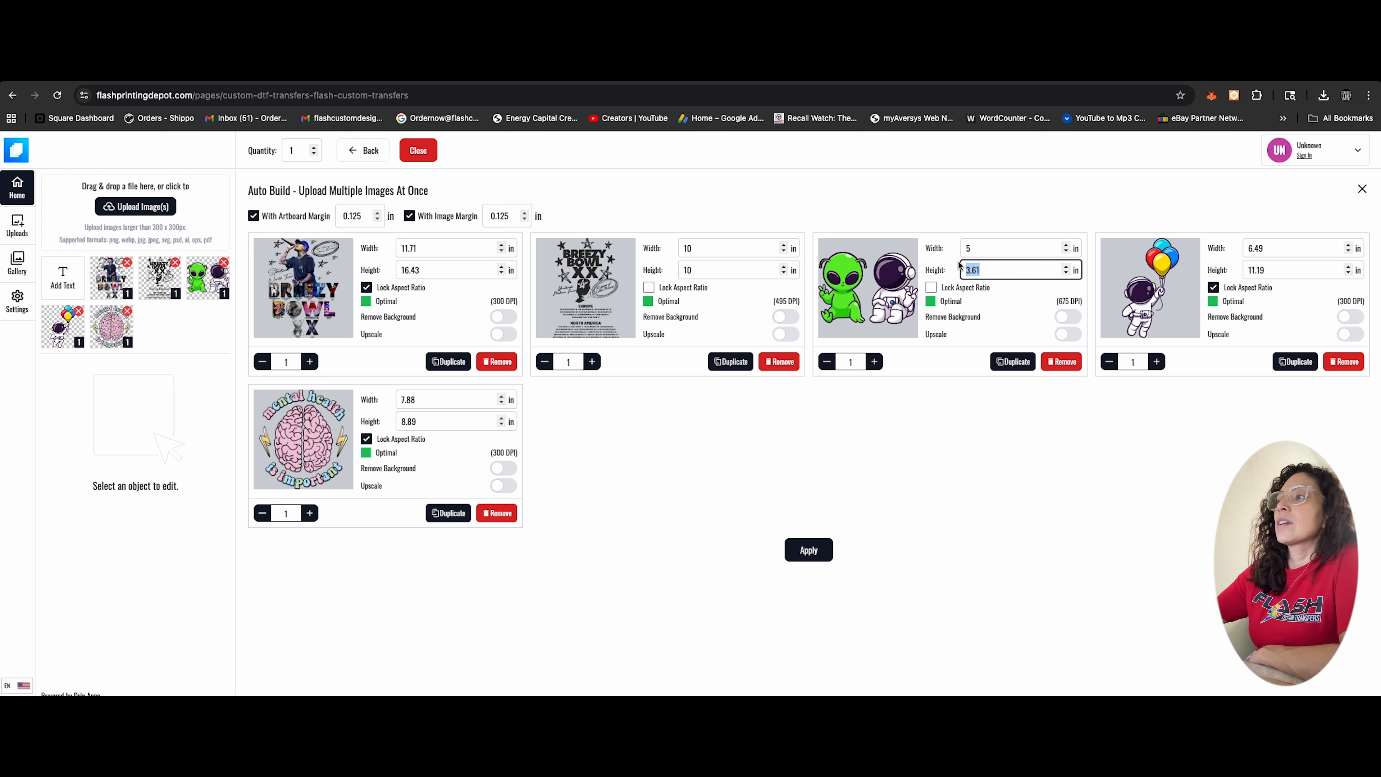
pyautogui.click(998, 304)
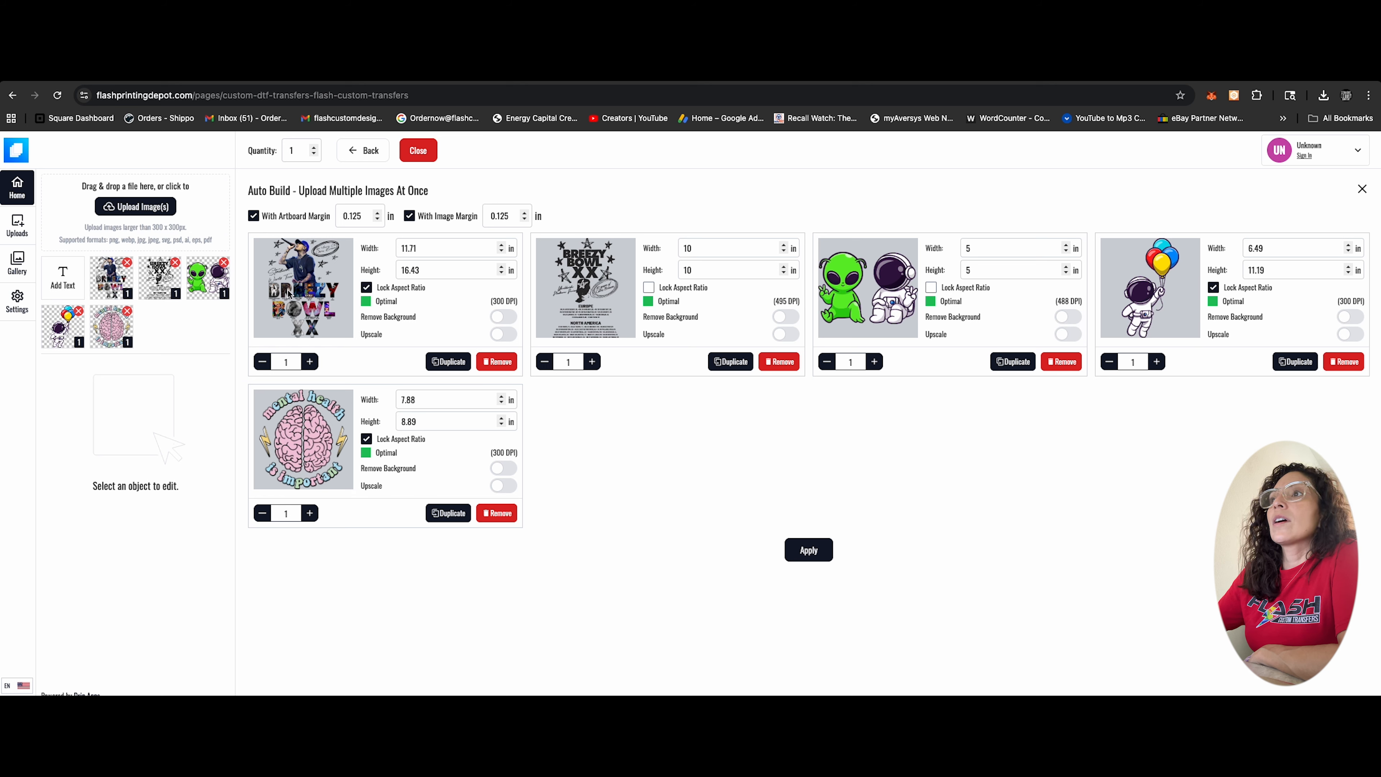
pyautogui.click(875, 362)
pyautogui.click(874, 362)
pyautogui.click(875, 361)
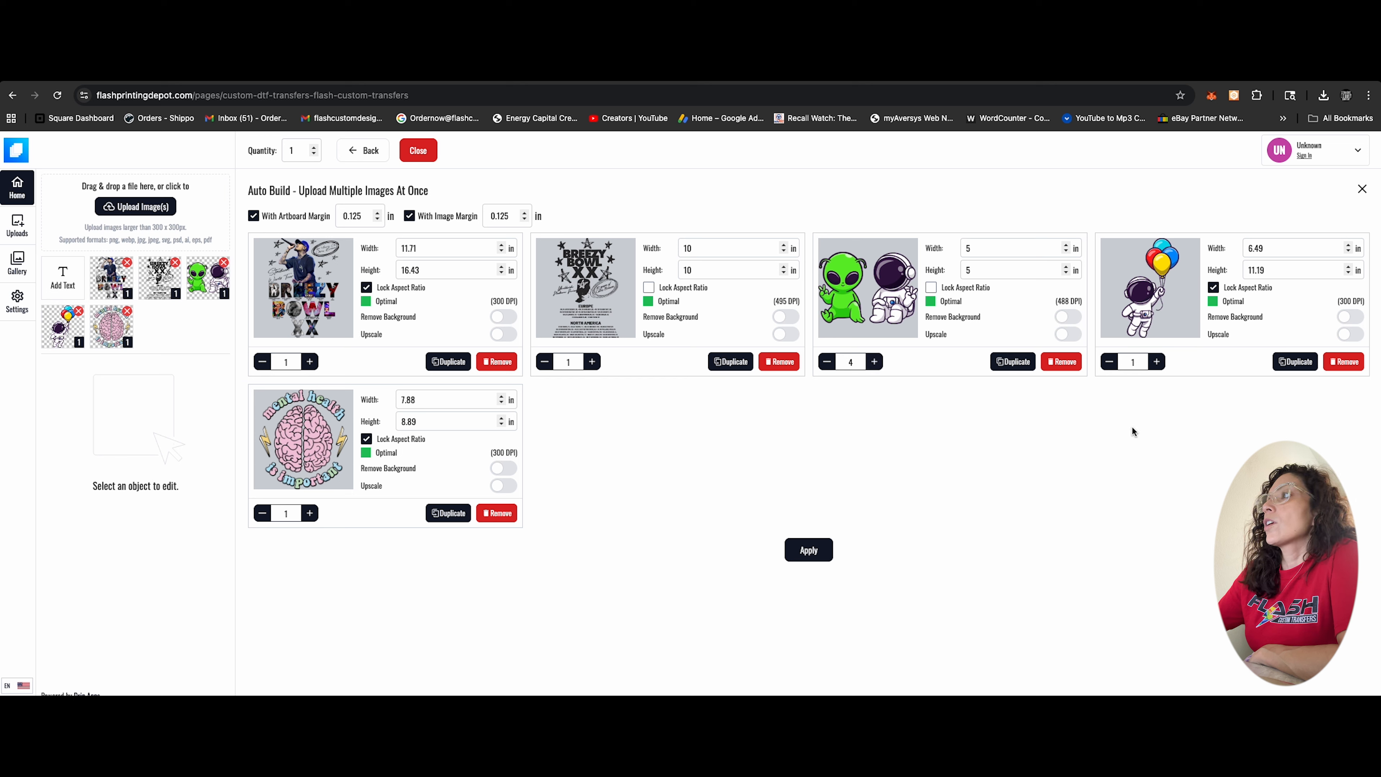
# Duplicate the balloon astronaut design and size the copy to 10 x 12 in with its aspect ratio unlocked.
pyautogui.click(1295, 363)
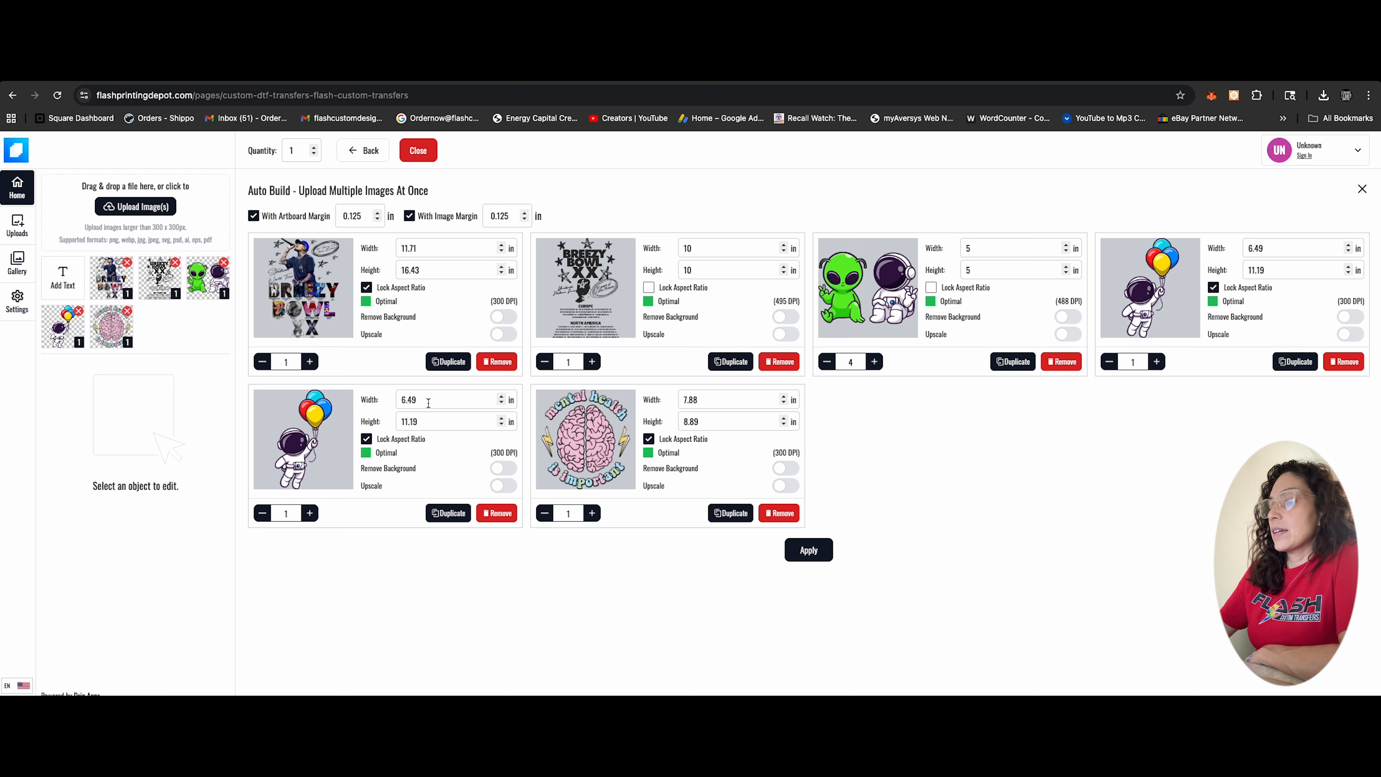
pyautogui.doubleClick(398, 392)
pyautogui.write('10')
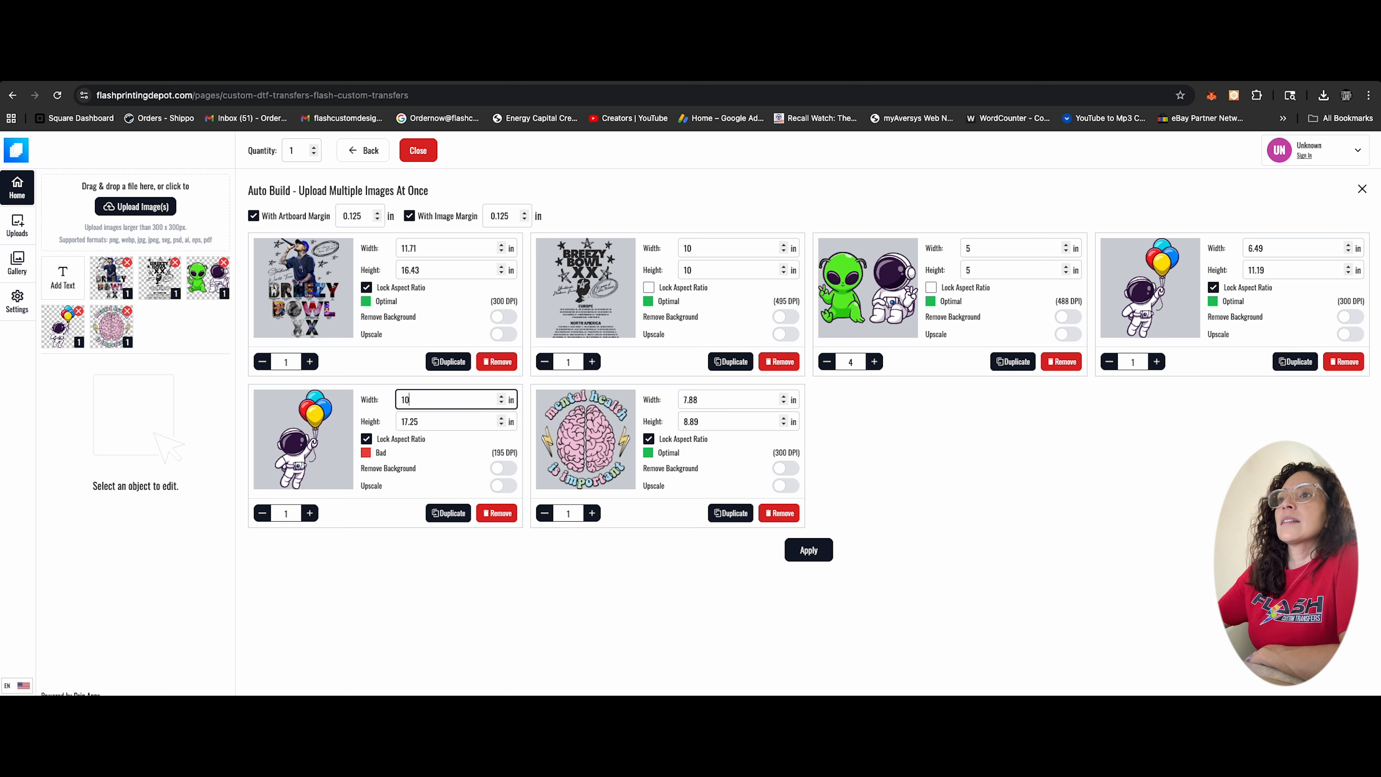
pyautogui.click(367, 439)
pyautogui.moveTo(421, 423)
pyautogui.mouseDown()
pyautogui.moveTo(385, 429)
pyautogui.moveTo(405, 422)
pyautogui.mouseUp()
pyautogui.write('2')
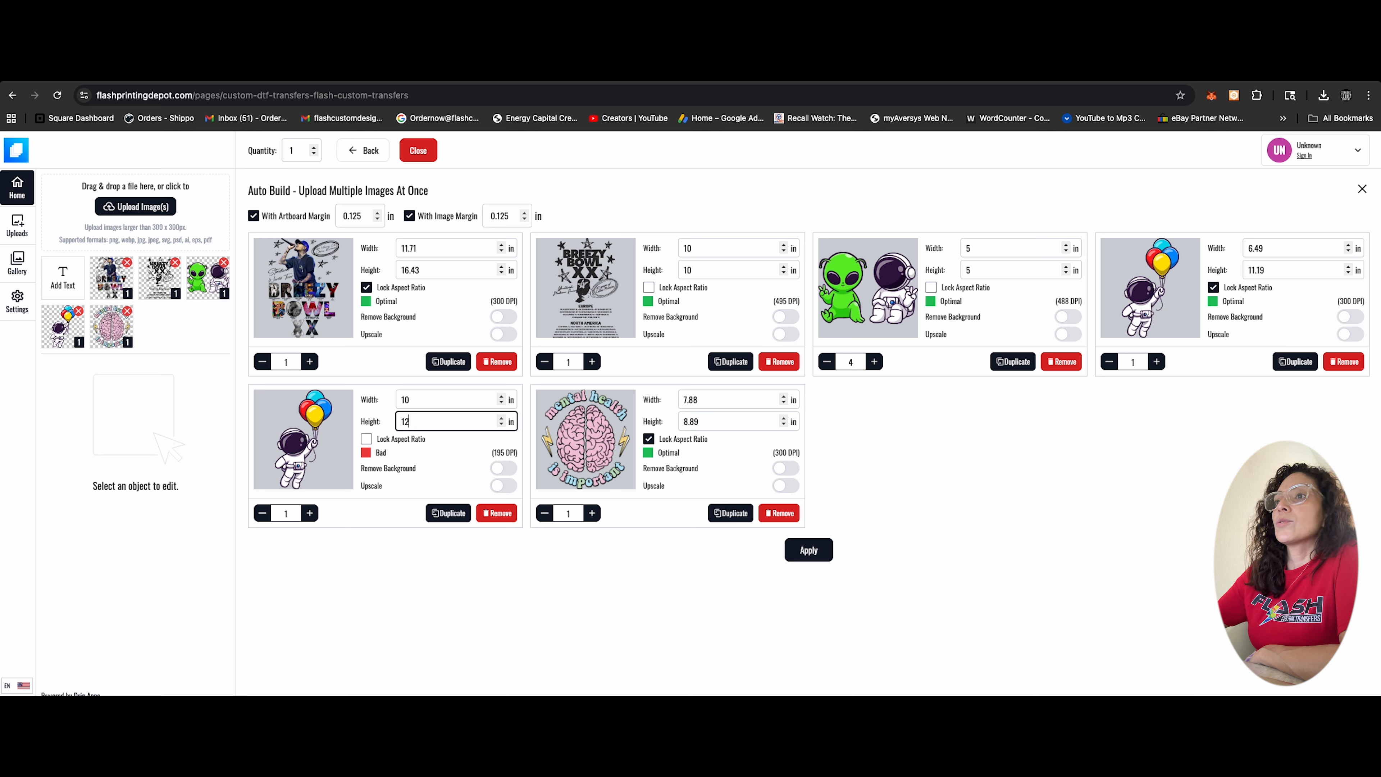
pyautogui.click(399, 486)
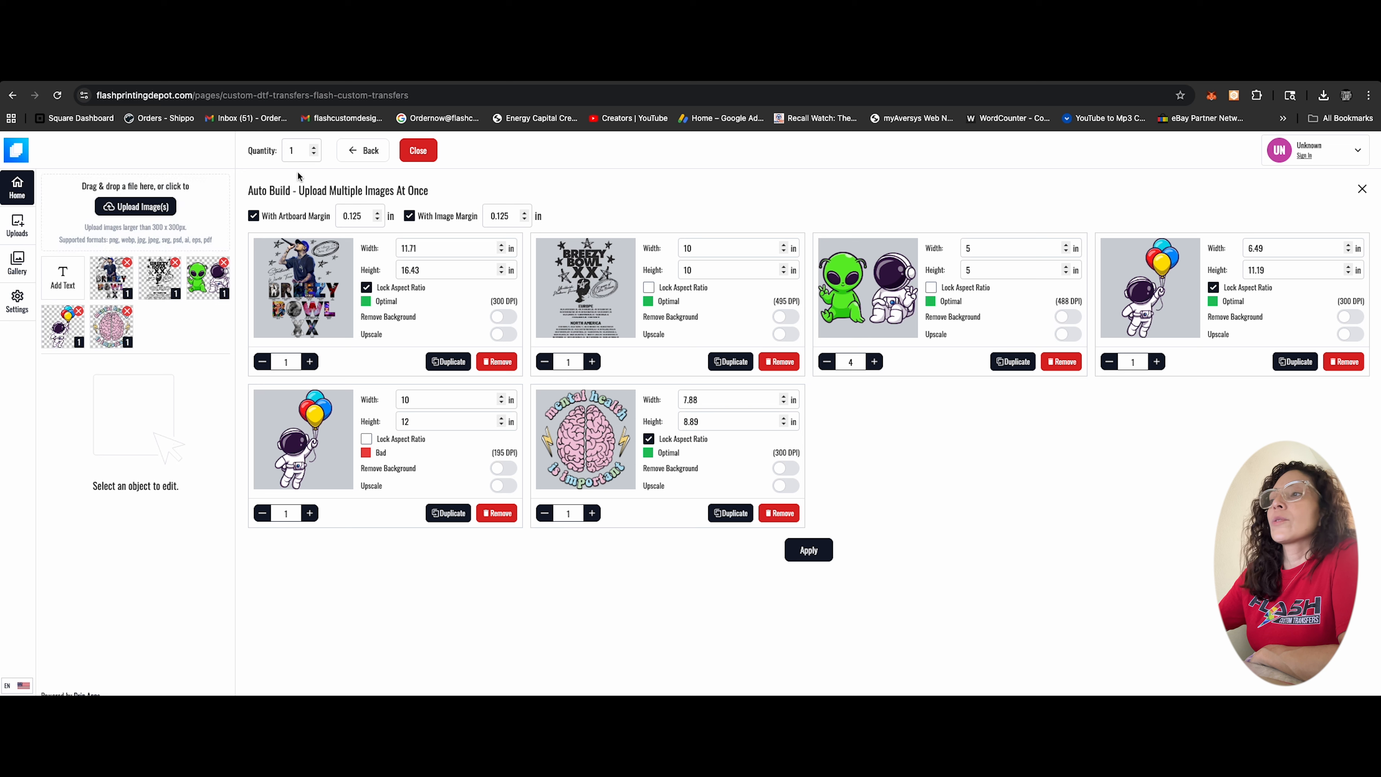
# Apply the Auto Build and continue with the 22" x 36" sheet layout.
pyautogui.click(809, 549)
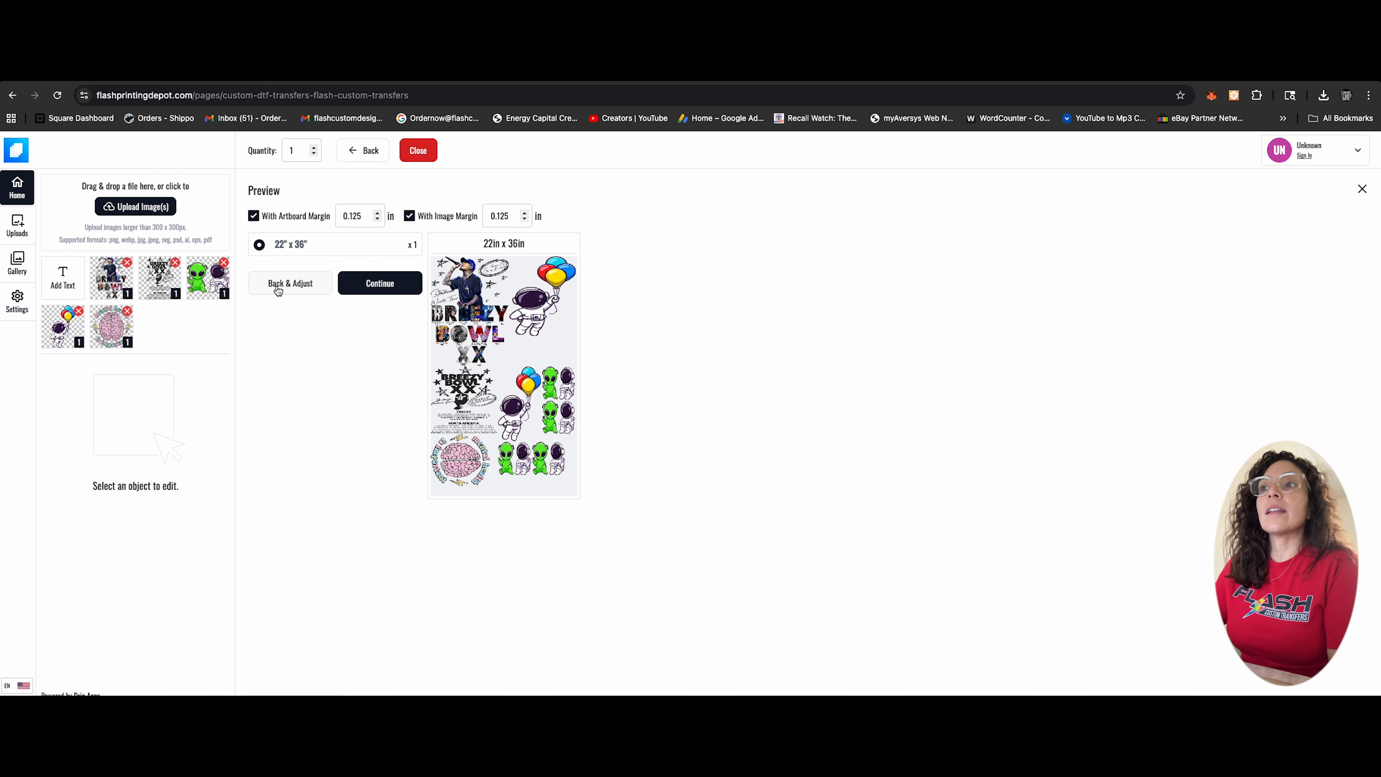
pyautogui.click(396, 293)
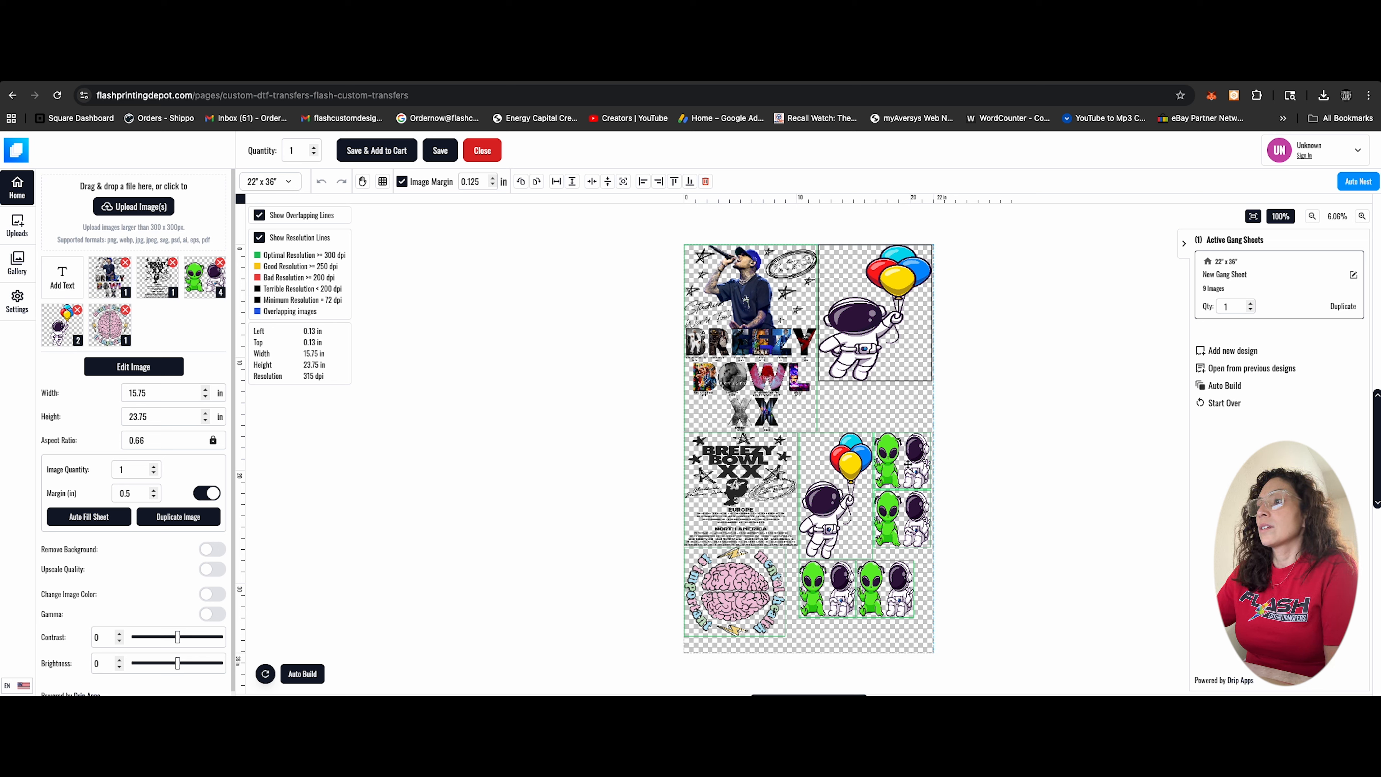
# Move the four alien designs and the smaller balloon astronaut down the sheet to open a gap beneath the large astronaut.
pyautogui.moveTo(824, 595); pyautogui.dragTo(820, 620)
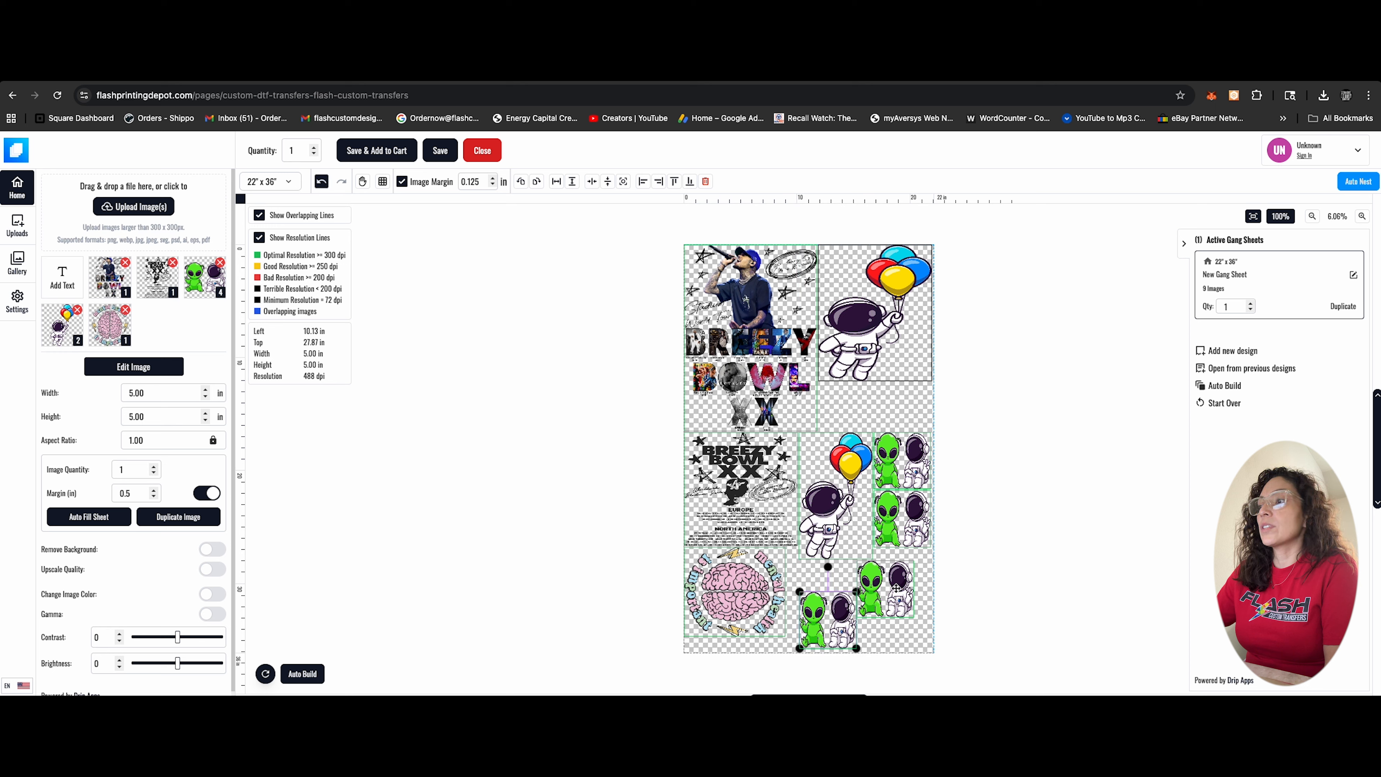
pyautogui.moveTo(896, 588); pyautogui.dragTo(901, 620)
pyautogui.moveTo(911, 520); pyautogui.dragTo(912, 559)
pyautogui.moveTo(906, 465); pyautogui.dragTo(908, 494)
pyautogui.moveTo(836, 493); pyautogui.dragTo(835, 519)
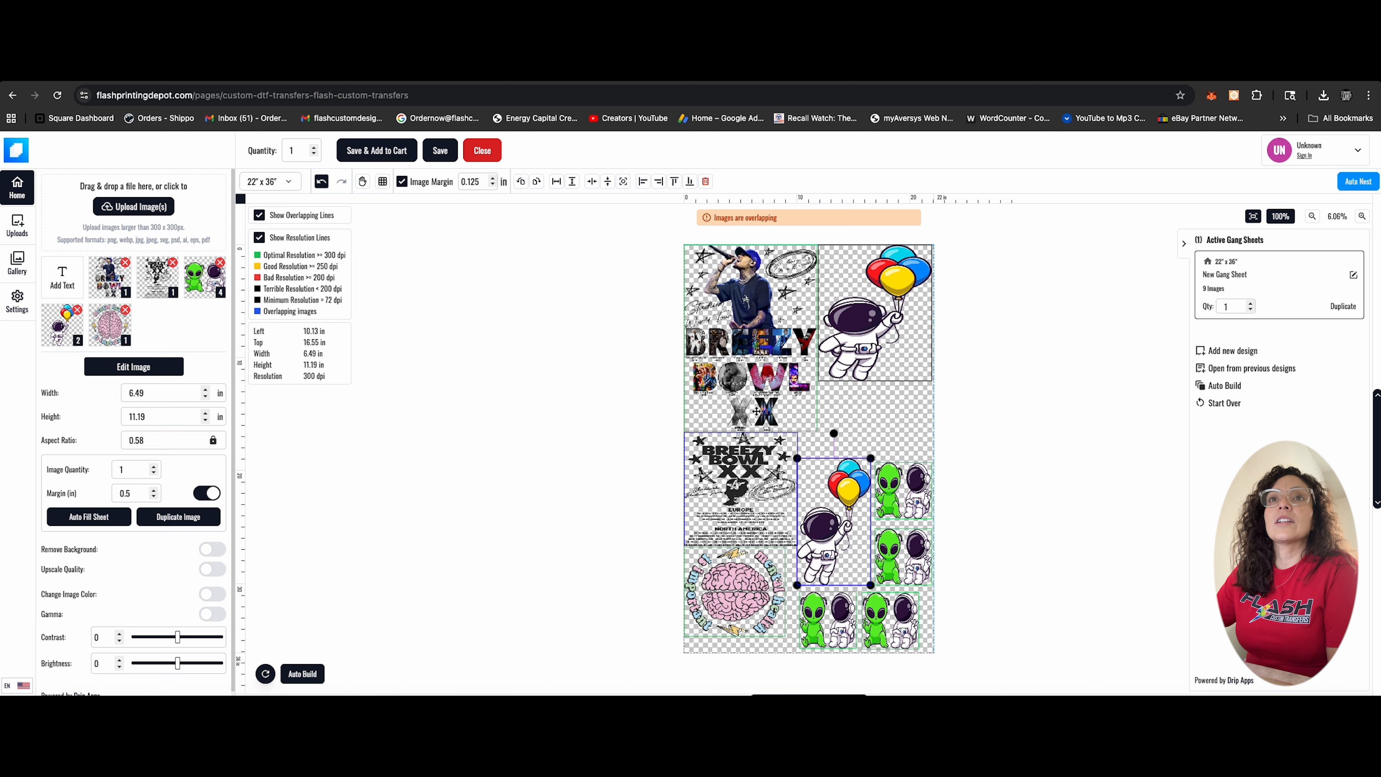
# Add the Good Times smiley from the earlier uploads and scale it to about 5.8 x 7.1 in beneath the large astronaut.
pyautogui.click(17, 224)
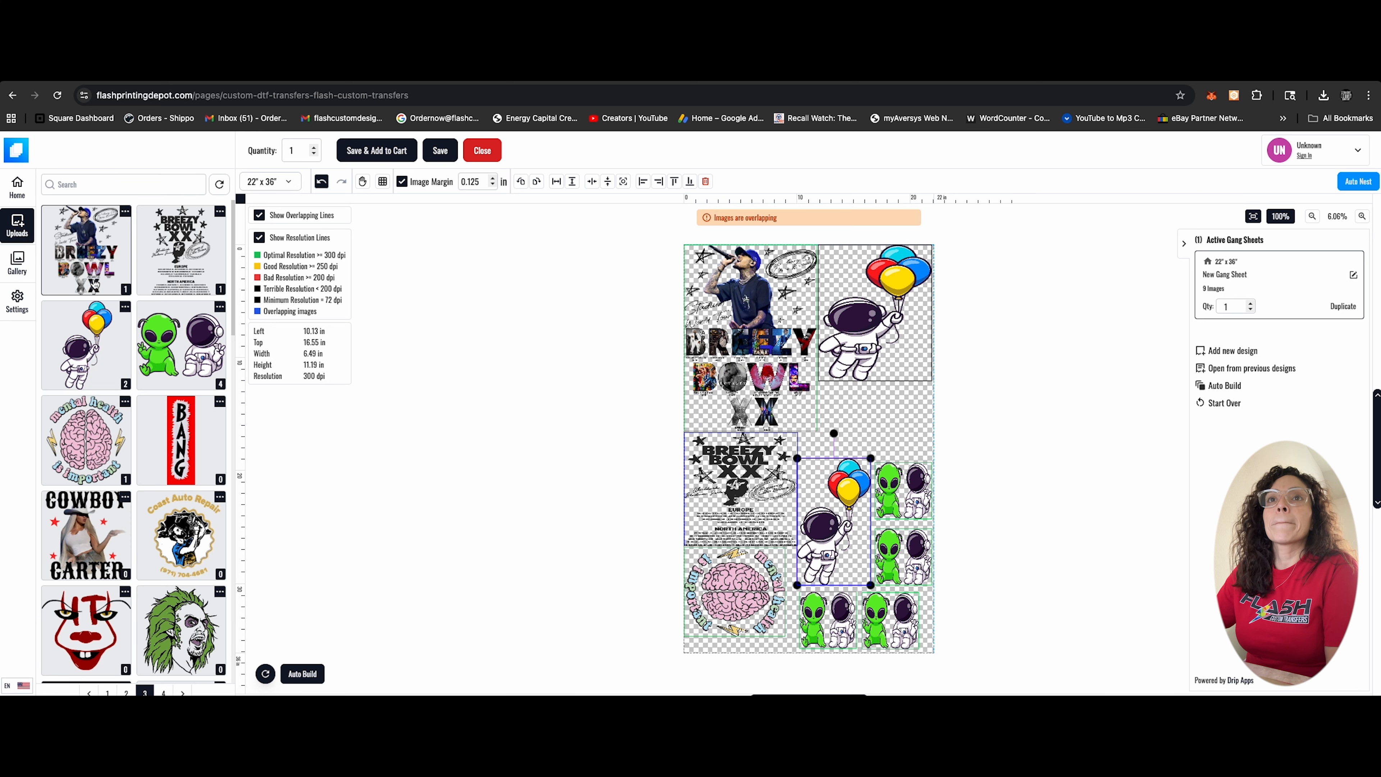
pyautogui.scroll(-10, 139, 478)
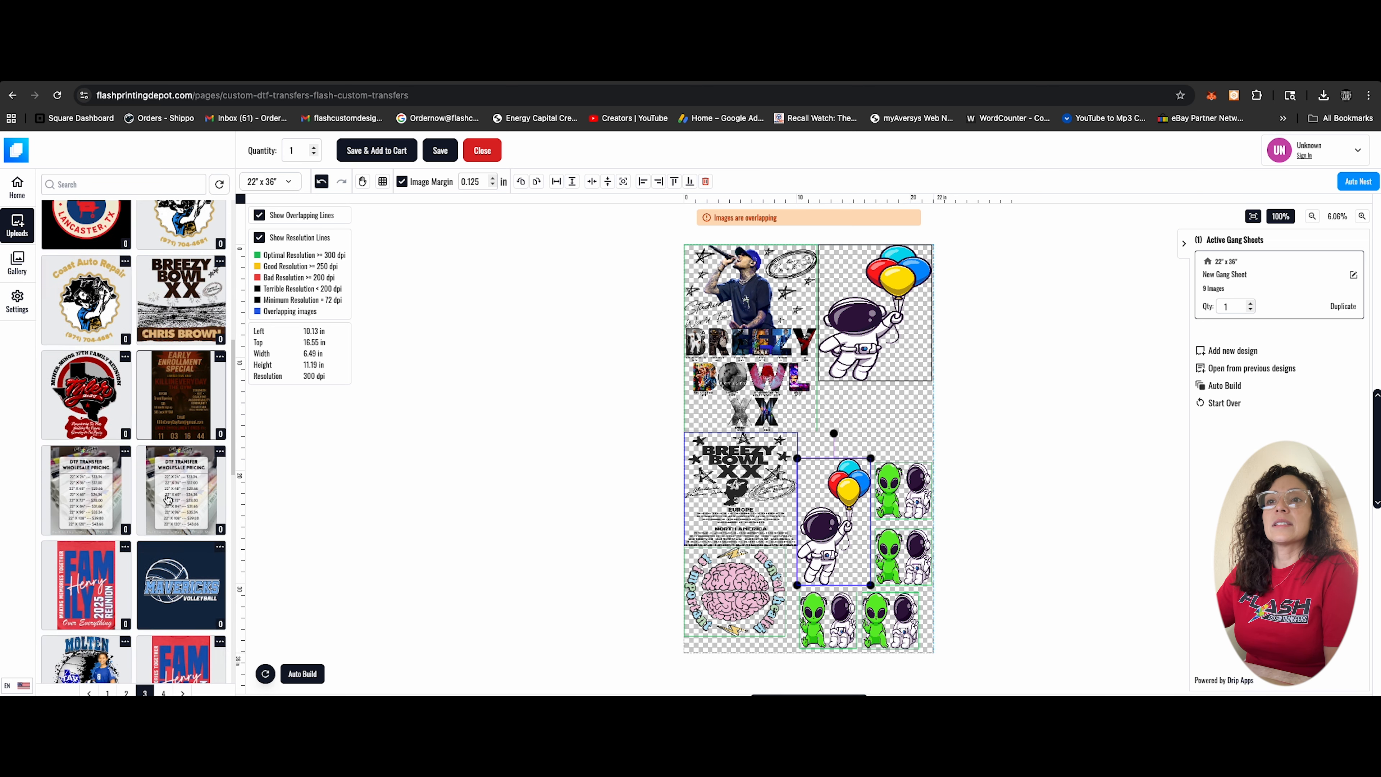
pyautogui.scroll(-10, 168, 500)
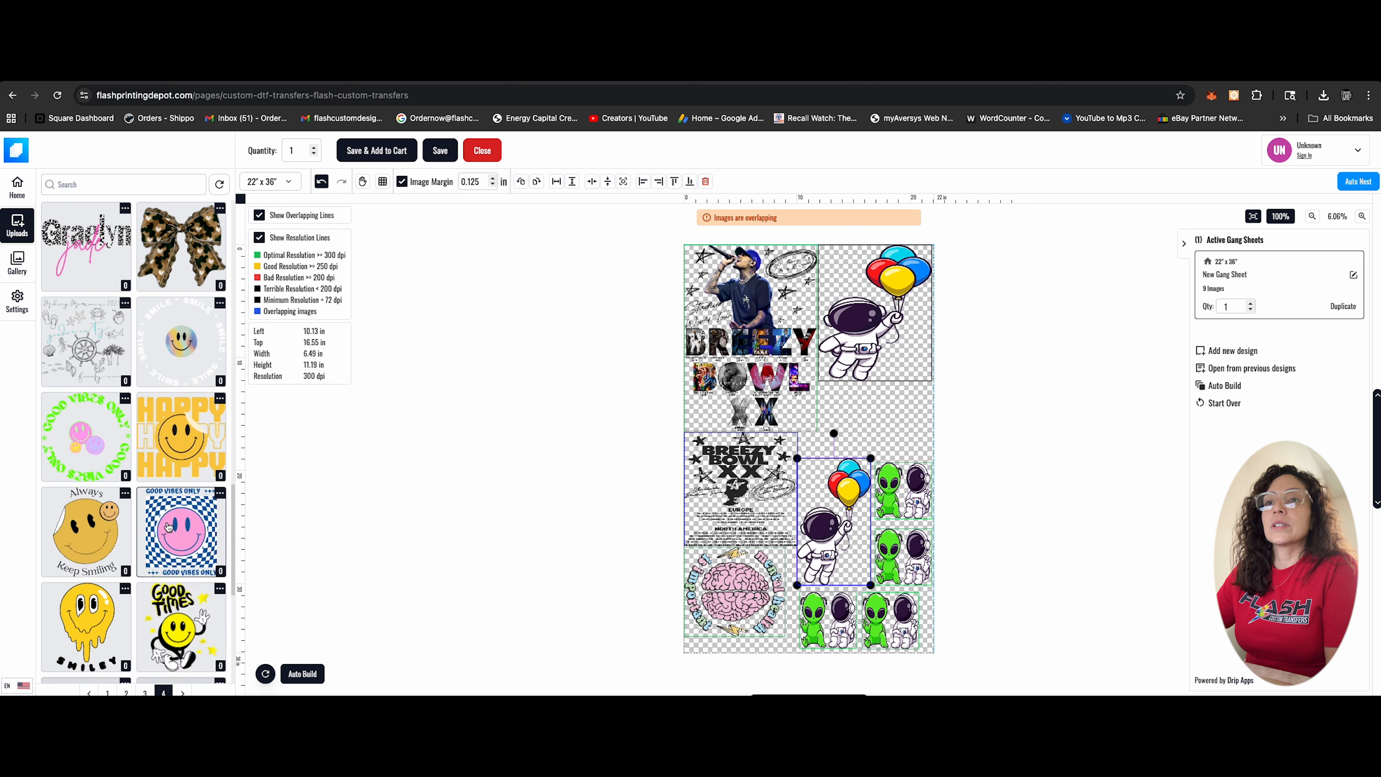
pyautogui.click(175, 615)
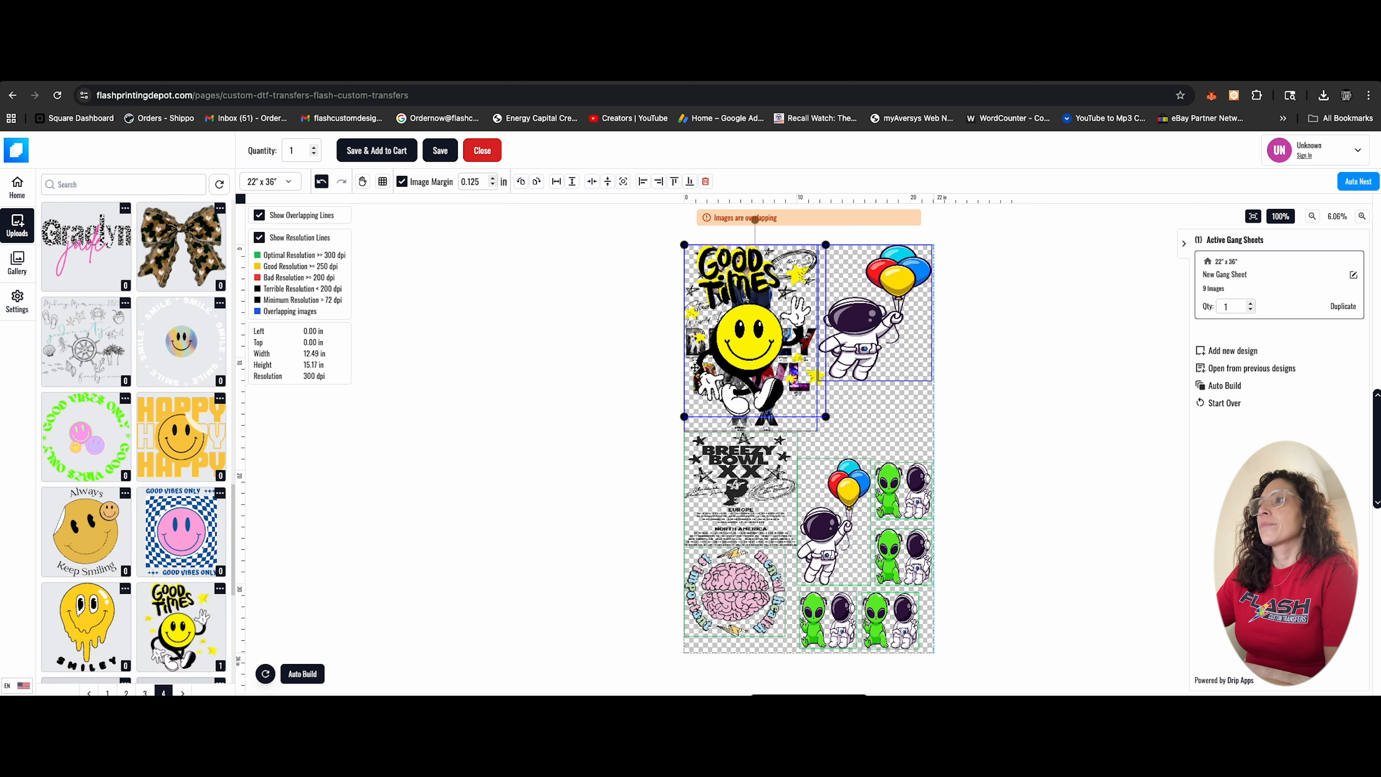
pyautogui.moveTo(695, 368); pyautogui.dragTo(738, 400)
pyautogui.moveTo(870, 277); pyautogui.dragTo(891, 369)
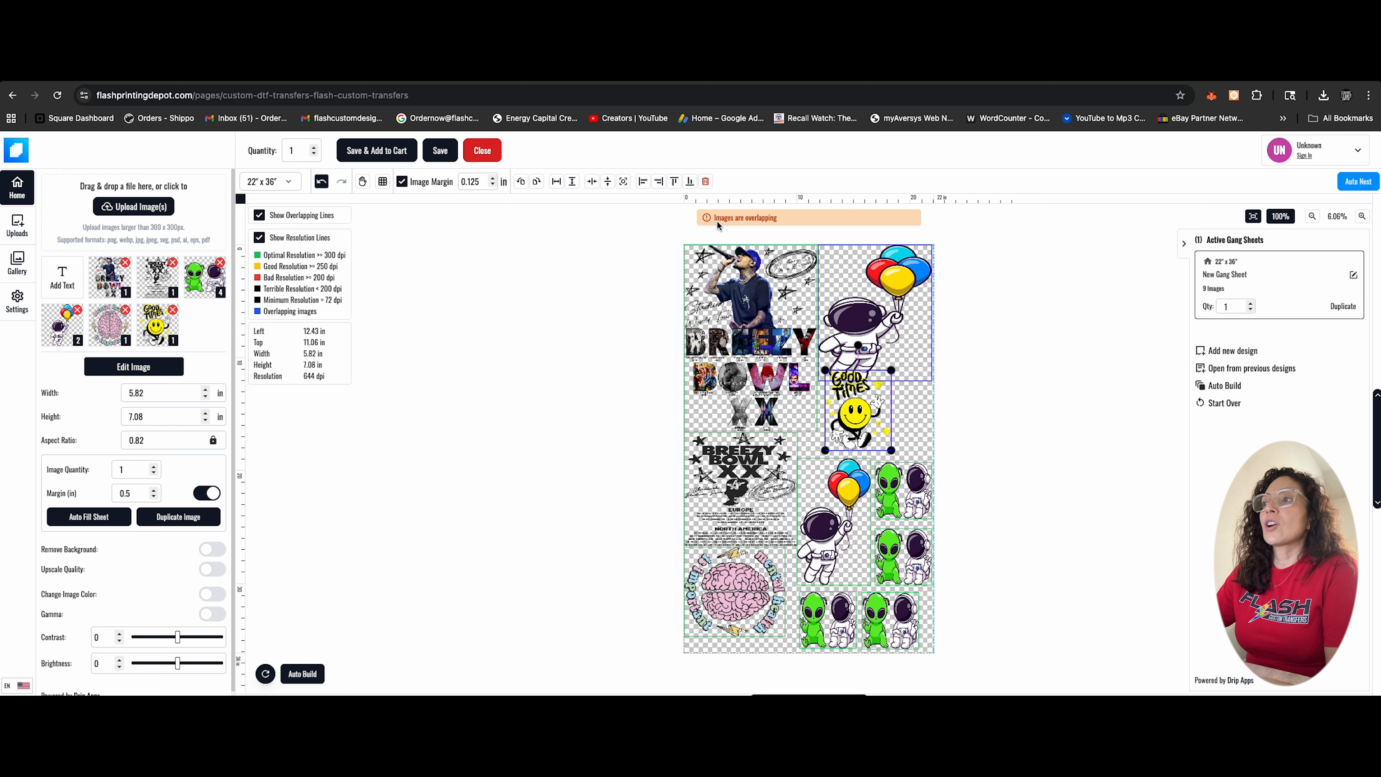
# Resize the Good Times smiley to about 4.76 x 5.78 in and position it clear of the designs around it.
pyautogui.moveTo(878, 409)
pyautogui.mouseDown()
pyautogui.moveTo(821, 402)
pyautogui.moveTo(807, 472)
pyautogui.moveTo(867, 406)
pyautogui.moveTo(889, 405)
pyautogui.mouseUp()
pyautogui.moveTo(881, 434); pyautogui.dragTo(869, 424)
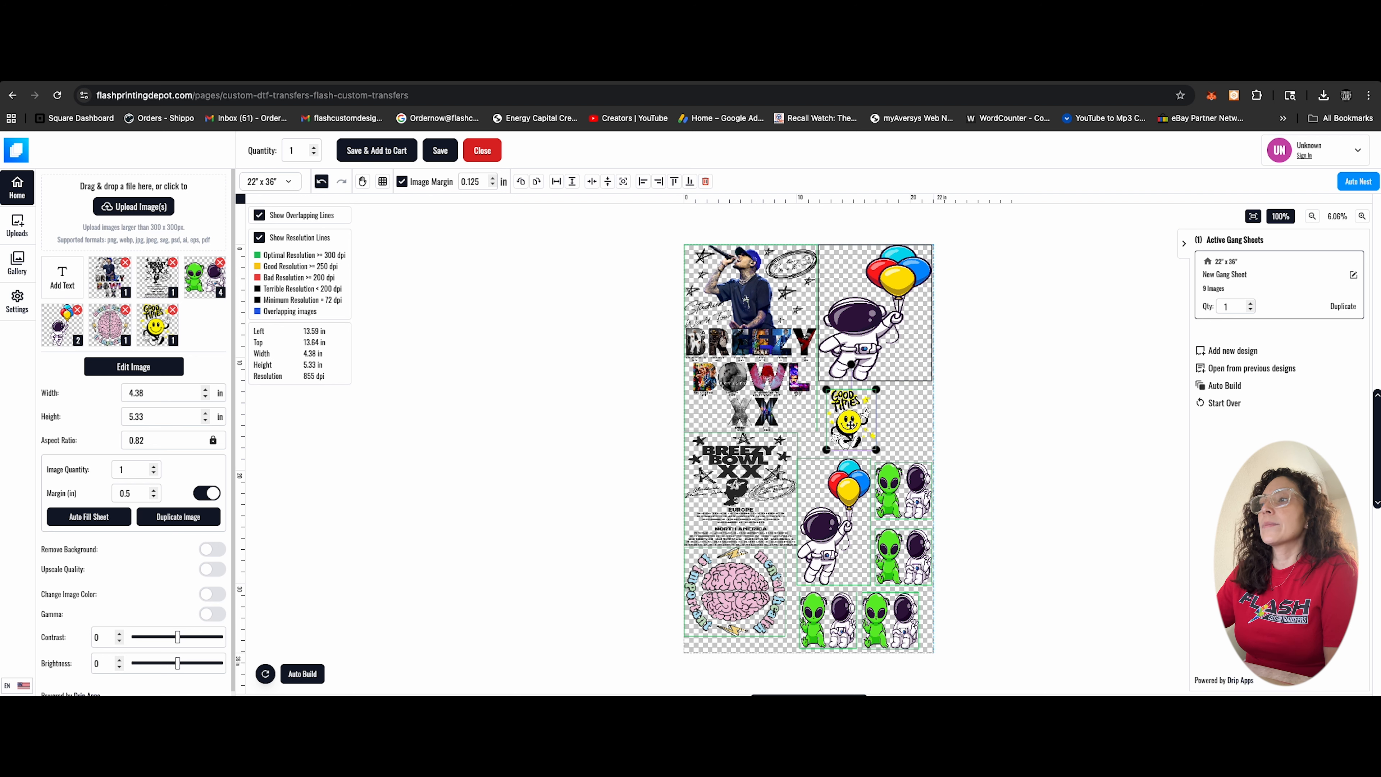
pyautogui.click(900, 503)
pyautogui.click(855, 426)
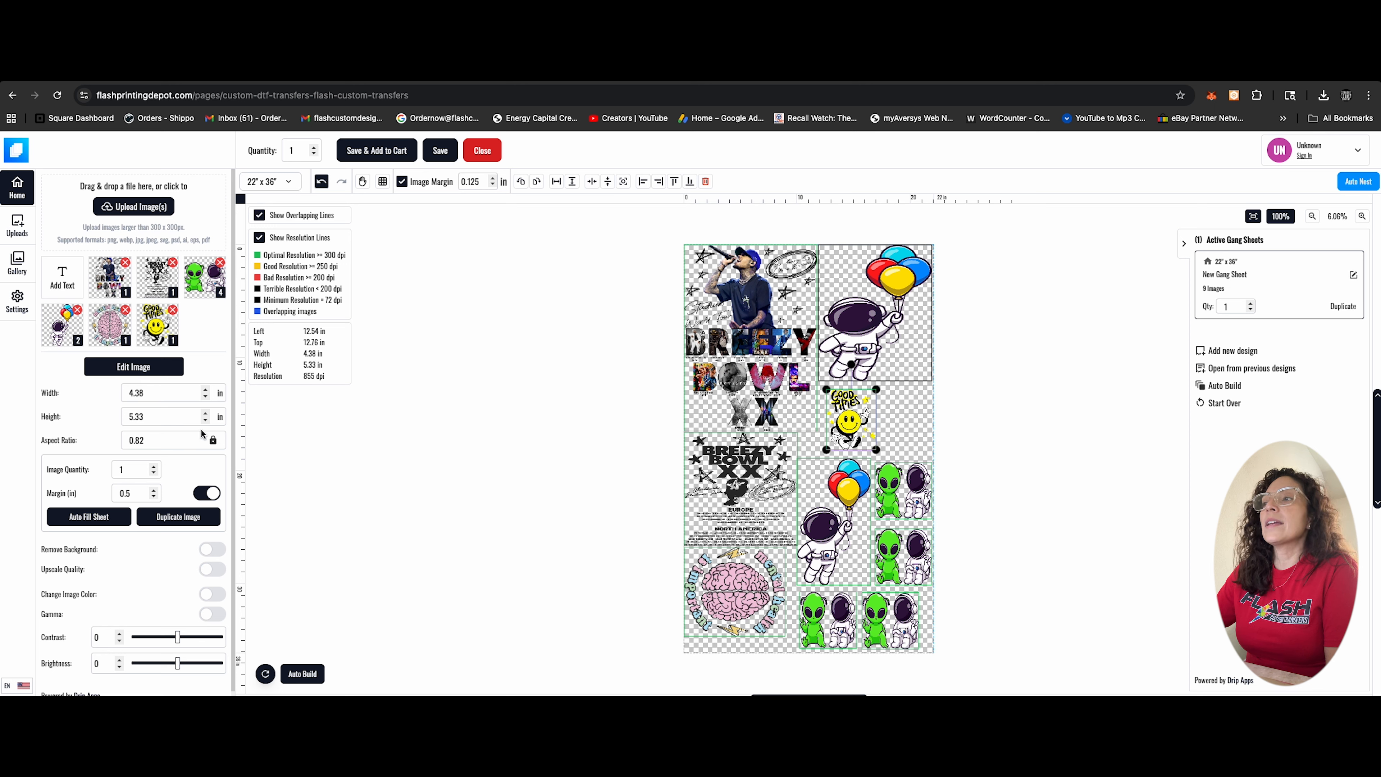
pyautogui.moveTo(876, 390)
pyautogui.mouseDown()
pyautogui.moveTo(908, 354)
pyautogui.moveTo(872, 425)
pyautogui.moveTo(897, 362)
pyautogui.moveTo(868, 399)
pyautogui.moveTo(875, 386)
pyautogui.mouseUp()
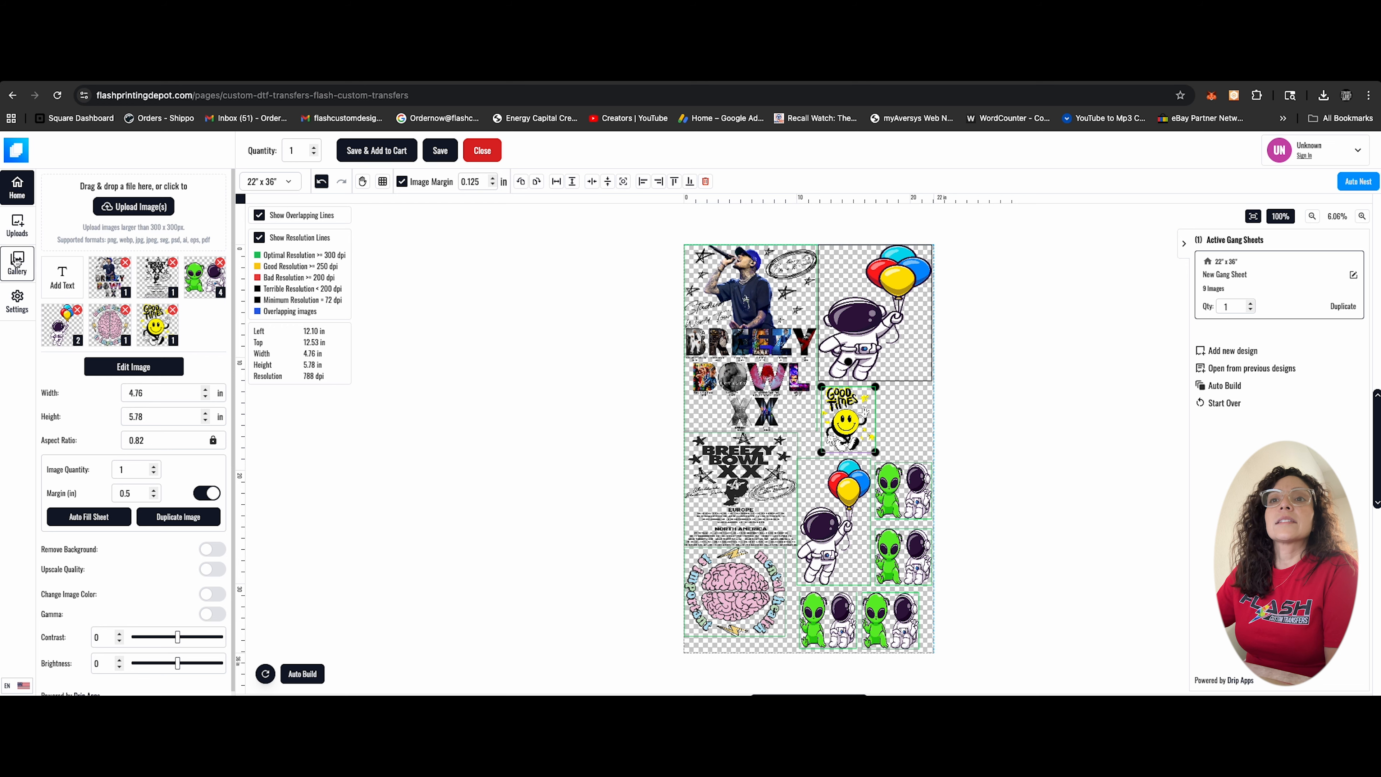
# Add the pink-cheeked yellow smiley from the uploads, scale it to about 4.2 x 5.39 in, and place it beside the Good Times smiley.
pyautogui.click(17, 225)
pyautogui.scroll(-5, 172, 395)
pyautogui.click(86, 530)
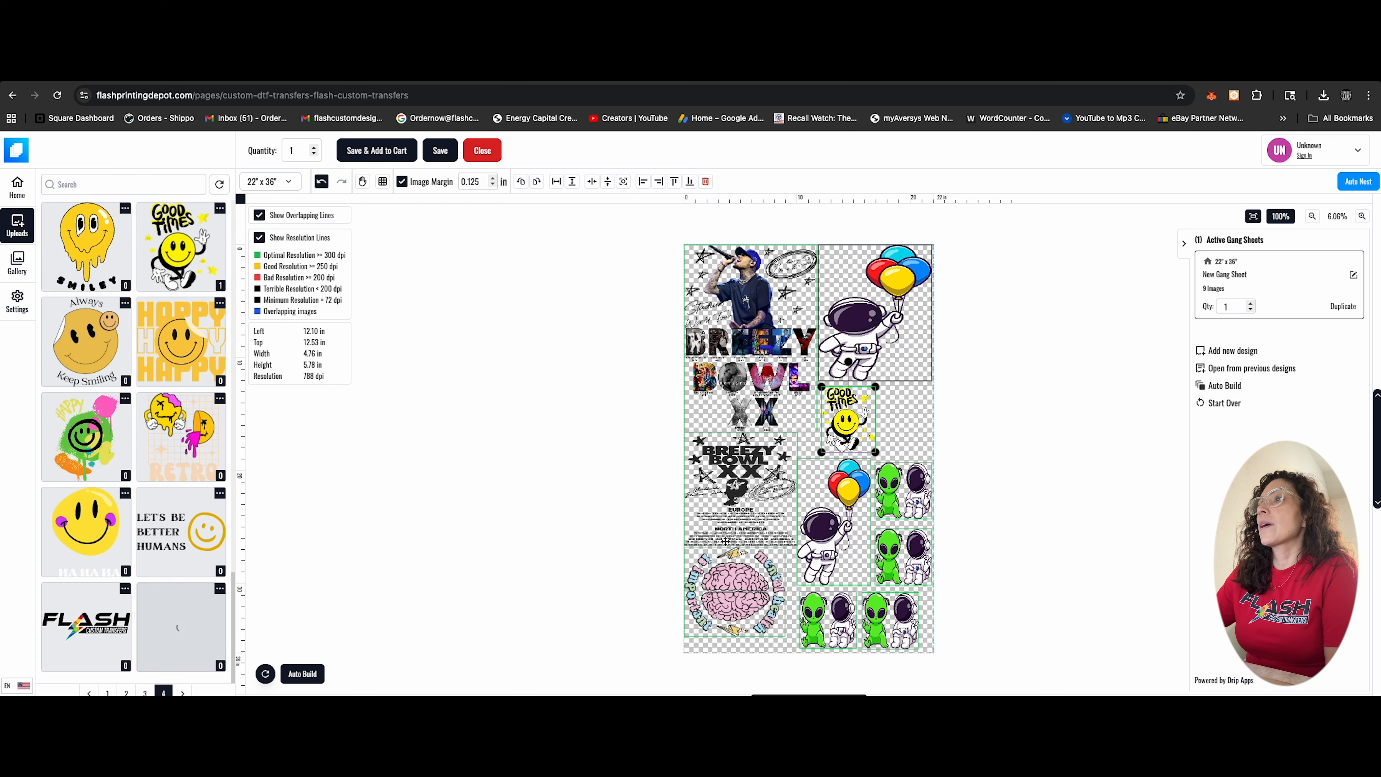
pyautogui.moveTo(724, 303); pyautogui.dragTo(854, 395)
pyautogui.moveTo(748, 305)
pyautogui.mouseDown()
pyautogui.moveTo(773, 329)
pyautogui.moveTo(748, 305)
pyautogui.mouseUp()
pyautogui.click(870, 362)
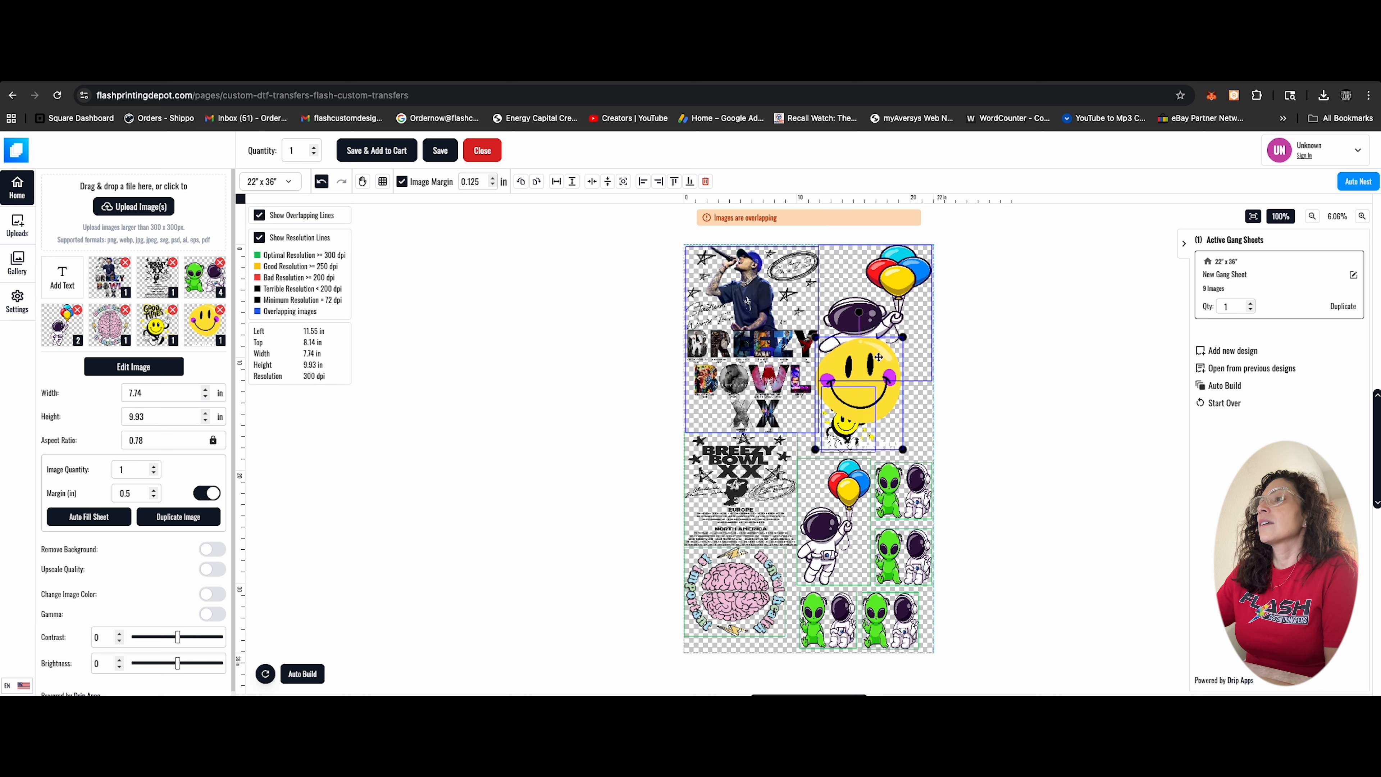
pyautogui.moveTo(899, 335); pyautogui.dragTo(876, 400)
pyautogui.moveTo(832, 418); pyautogui.dragTo(894, 411)
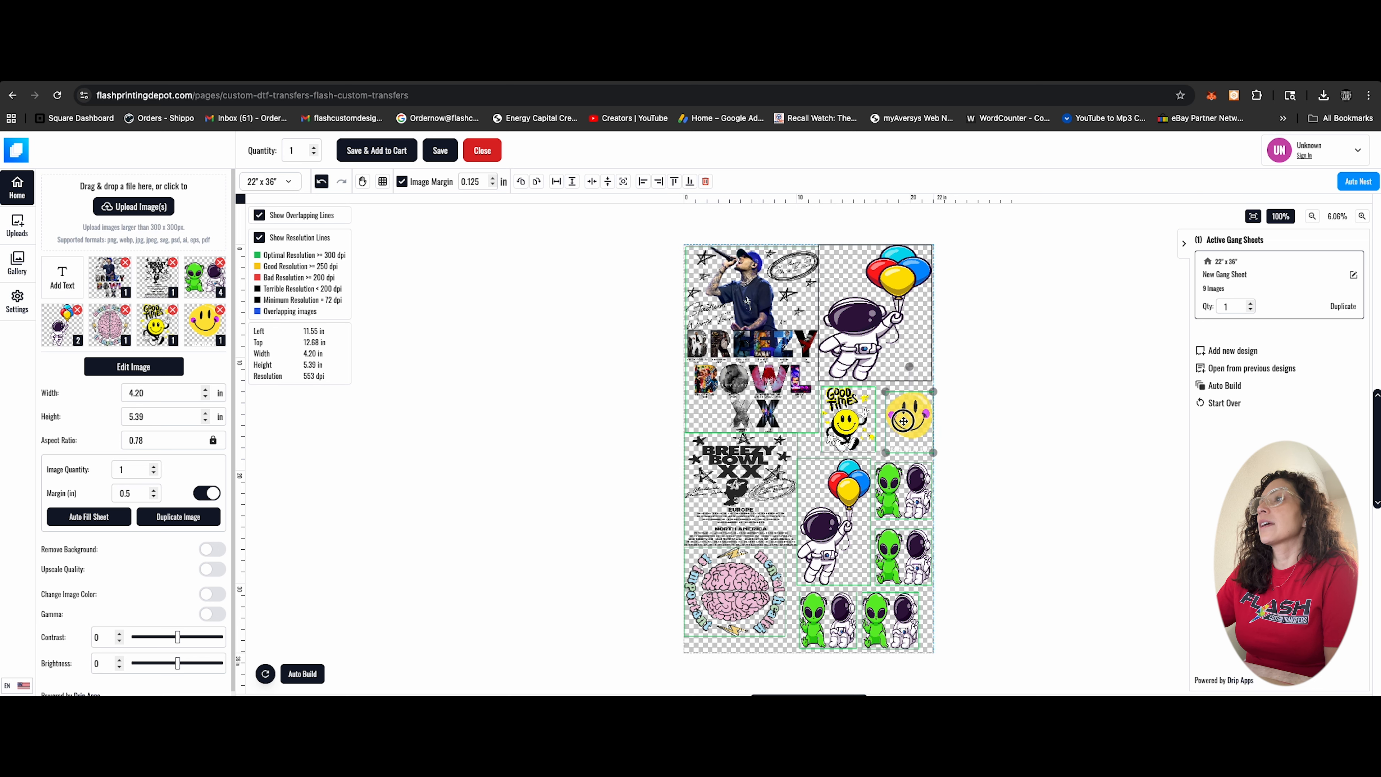
# Scale the large balloon astronaut to about 9.88 x 11.86 in within the sheet's upper corner, and deselect it.
pyautogui.click(926, 275)
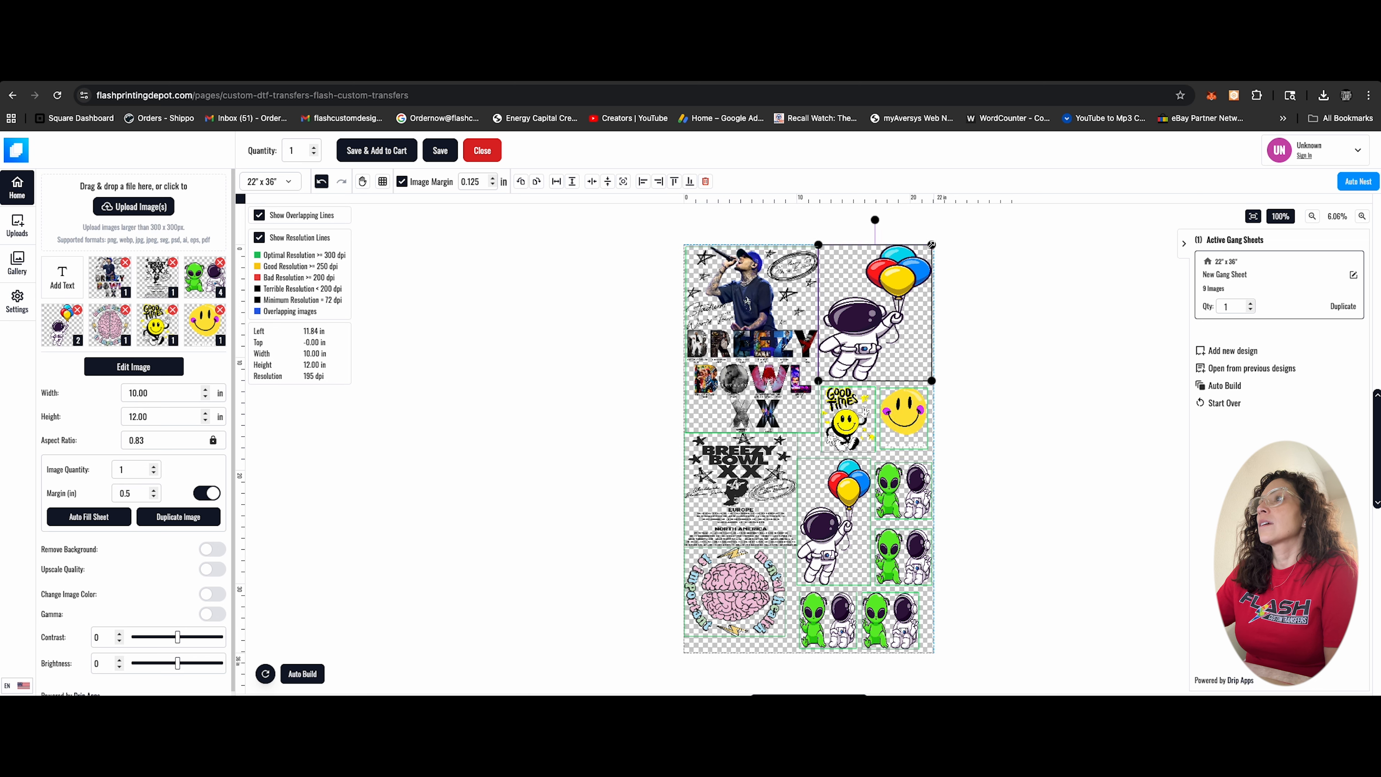
pyautogui.moveTo(931, 245); pyautogui.dragTo(930, 249)
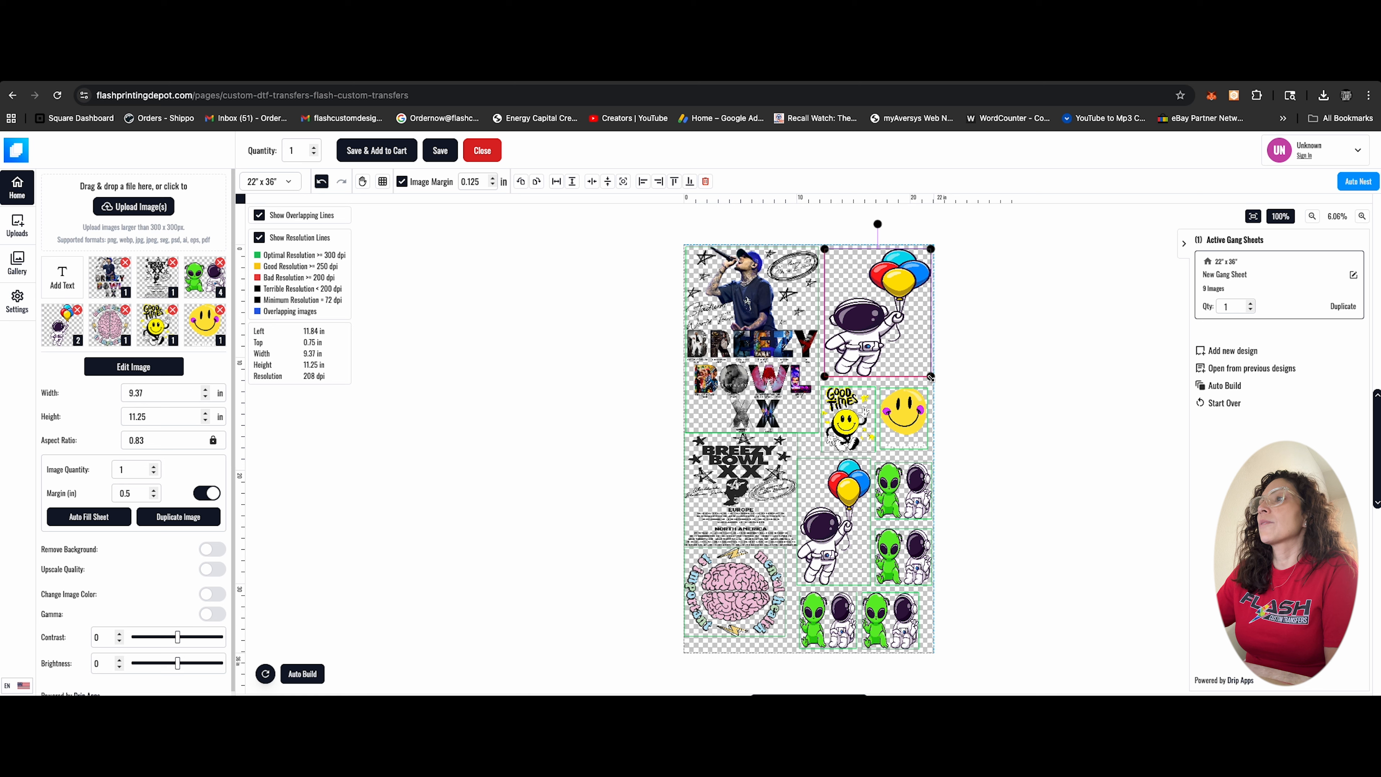
pyautogui.moveTo(931, 377); pyautogui.dragTo(891, 352)
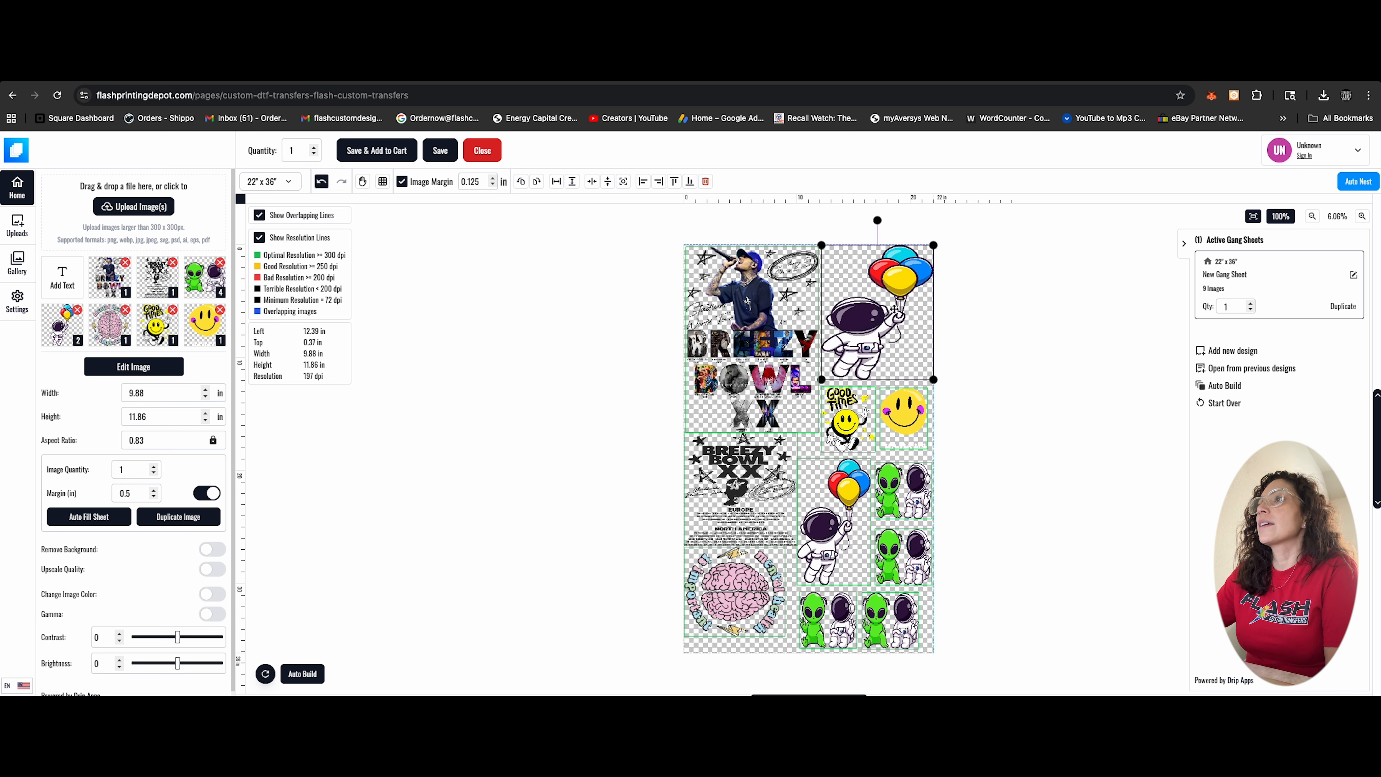
pyautogui.click(953, 316)
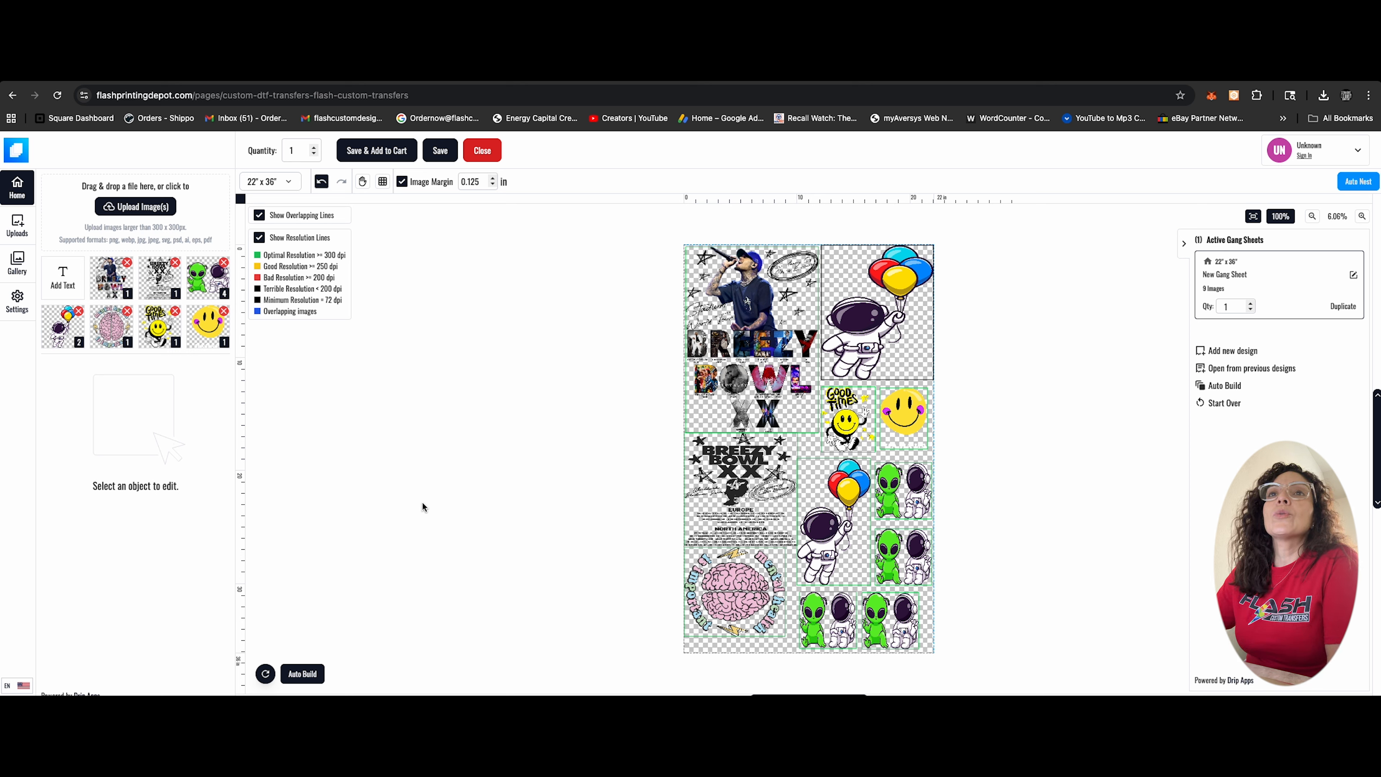
# Add the Let's Be Better Humans, pink-cheeked smiley, spray-paint smiley, Retro, Happy and Always Keep Smiling designs from the earlier uploads.
pyautogui.click(17, 226)
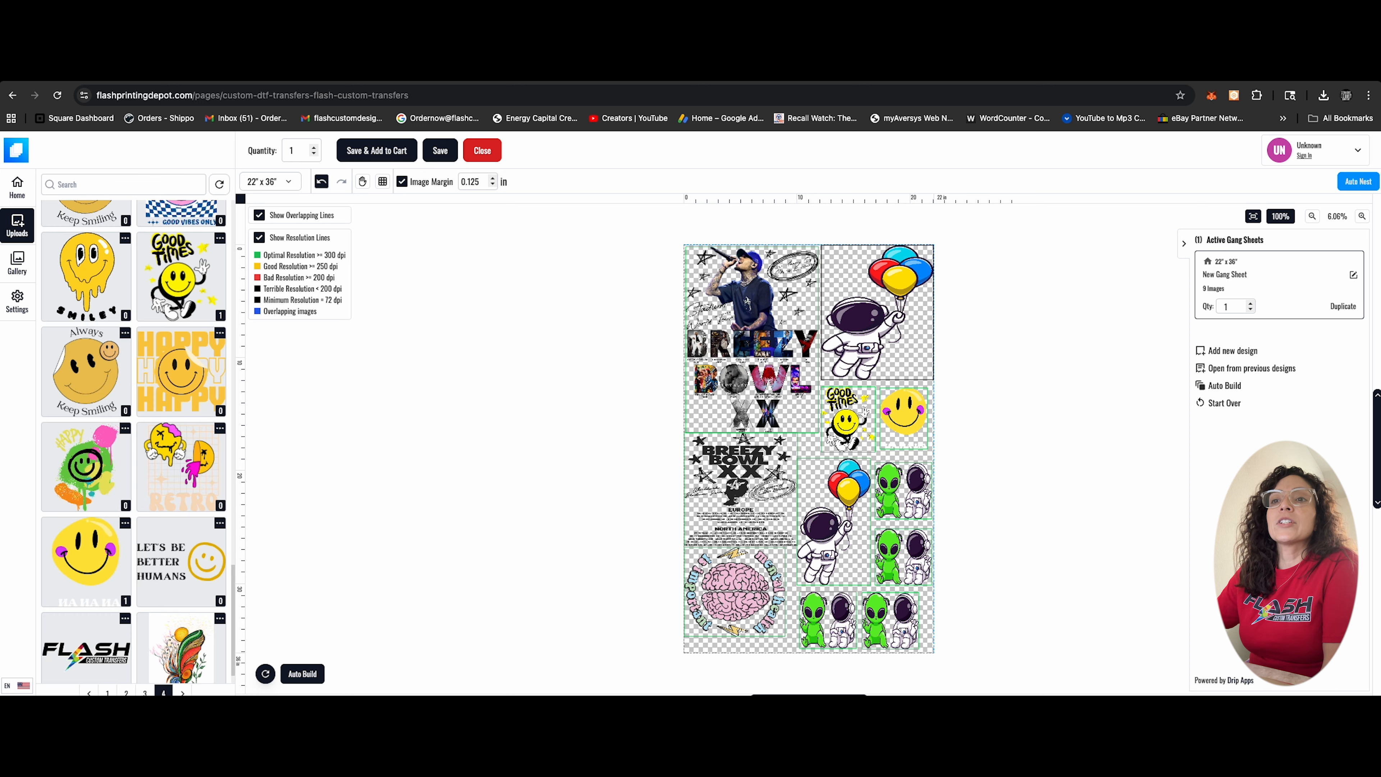
pyautogui.scroll(-1, 153, 568)
pyautogui.click(85, 627)
pyautogui.click(177, 551)
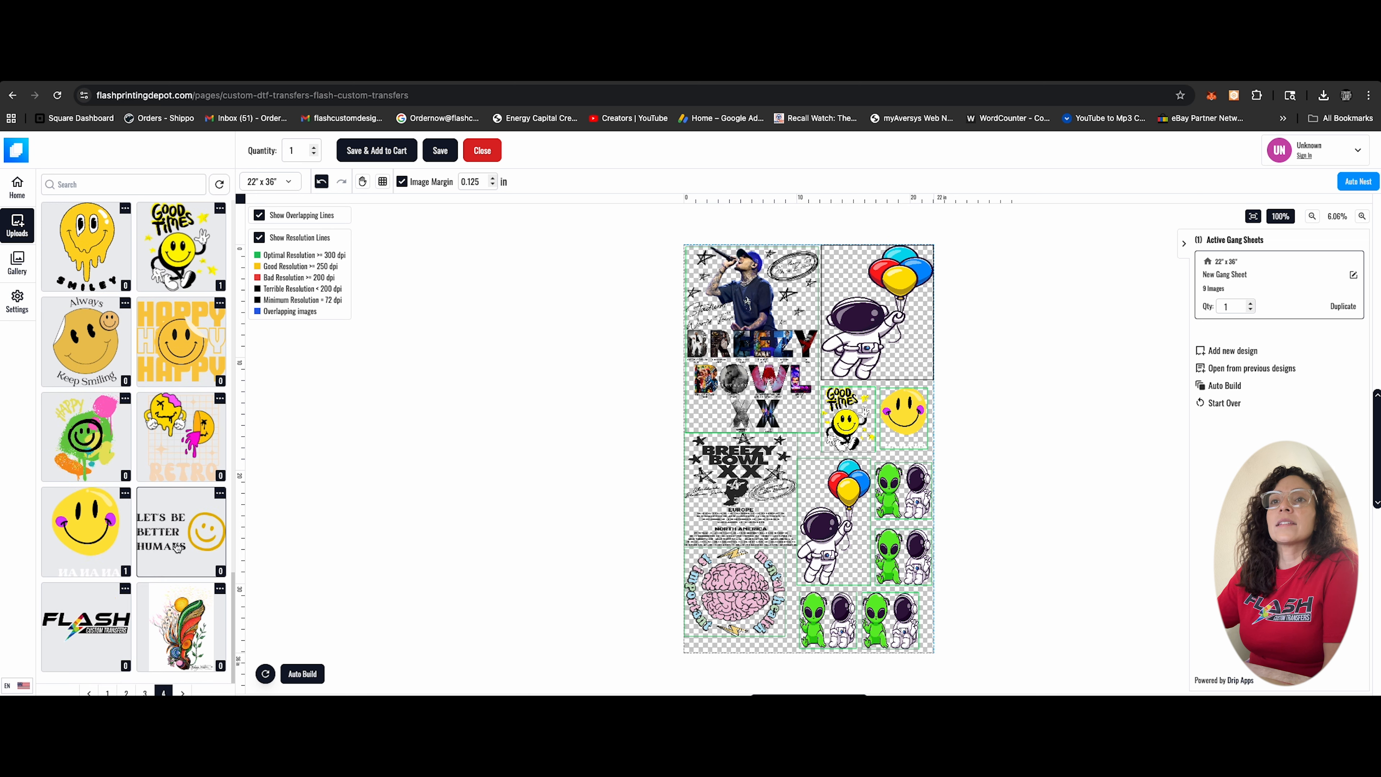
pyautogui.click(89, 530)
pyautogui.click(89, 457)
pyautogui.click(181, 435)
pyautogui.click(181, 341)
pyautogui.click(86, 341)
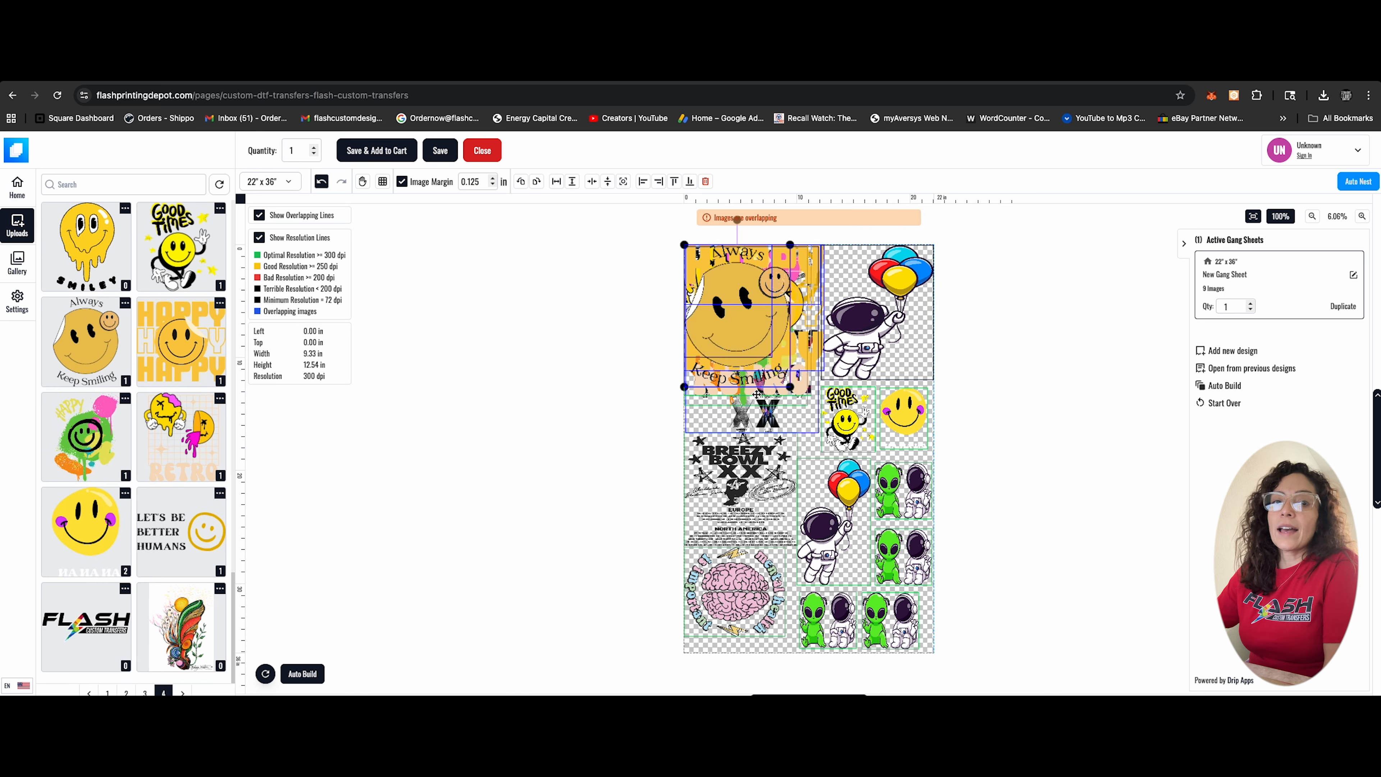
# Run Auto Build on all the images with the 0.125 in image margin, review their sizes, and accept the 22" x 120" layout.
pyautogui.click(1237, 385)
pyautogui.scroll(-4, 1000, 603)
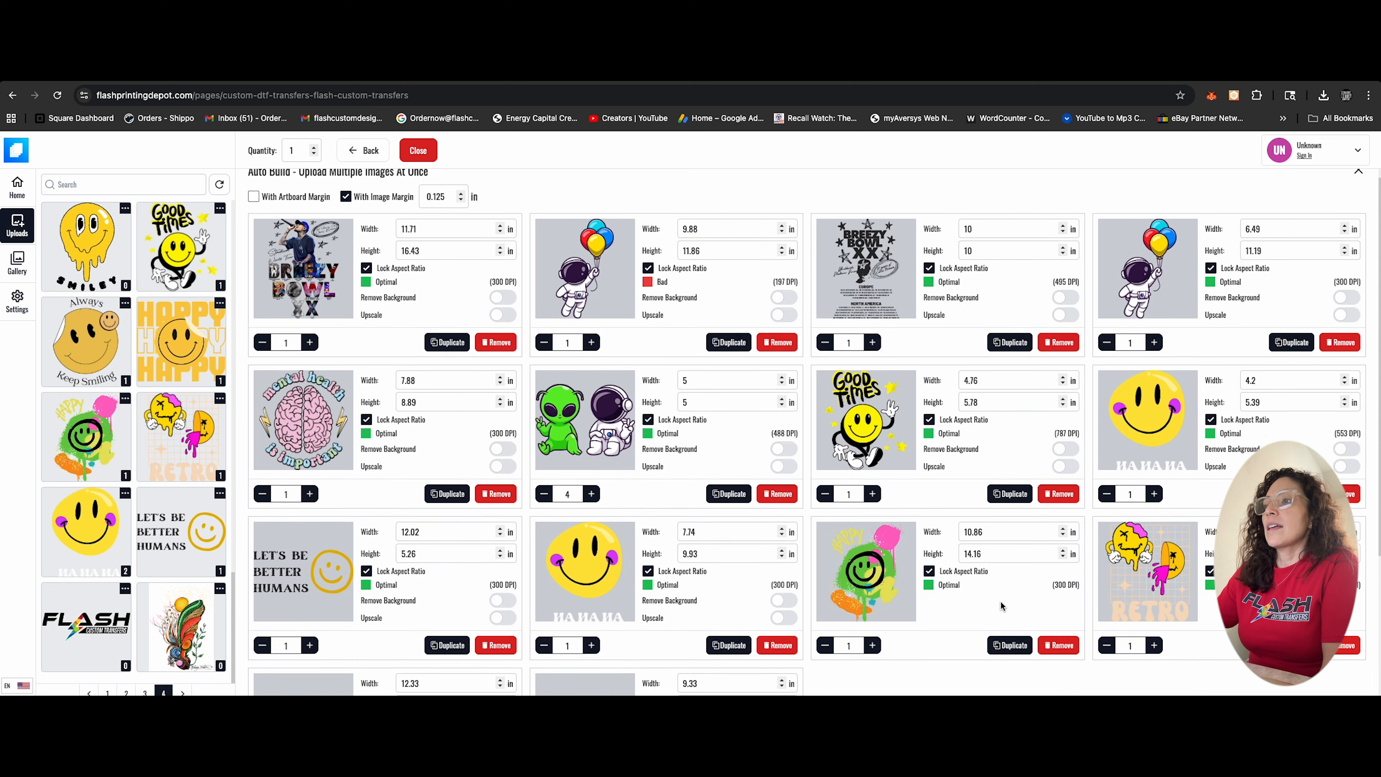
pyautogui.click(806, 633)
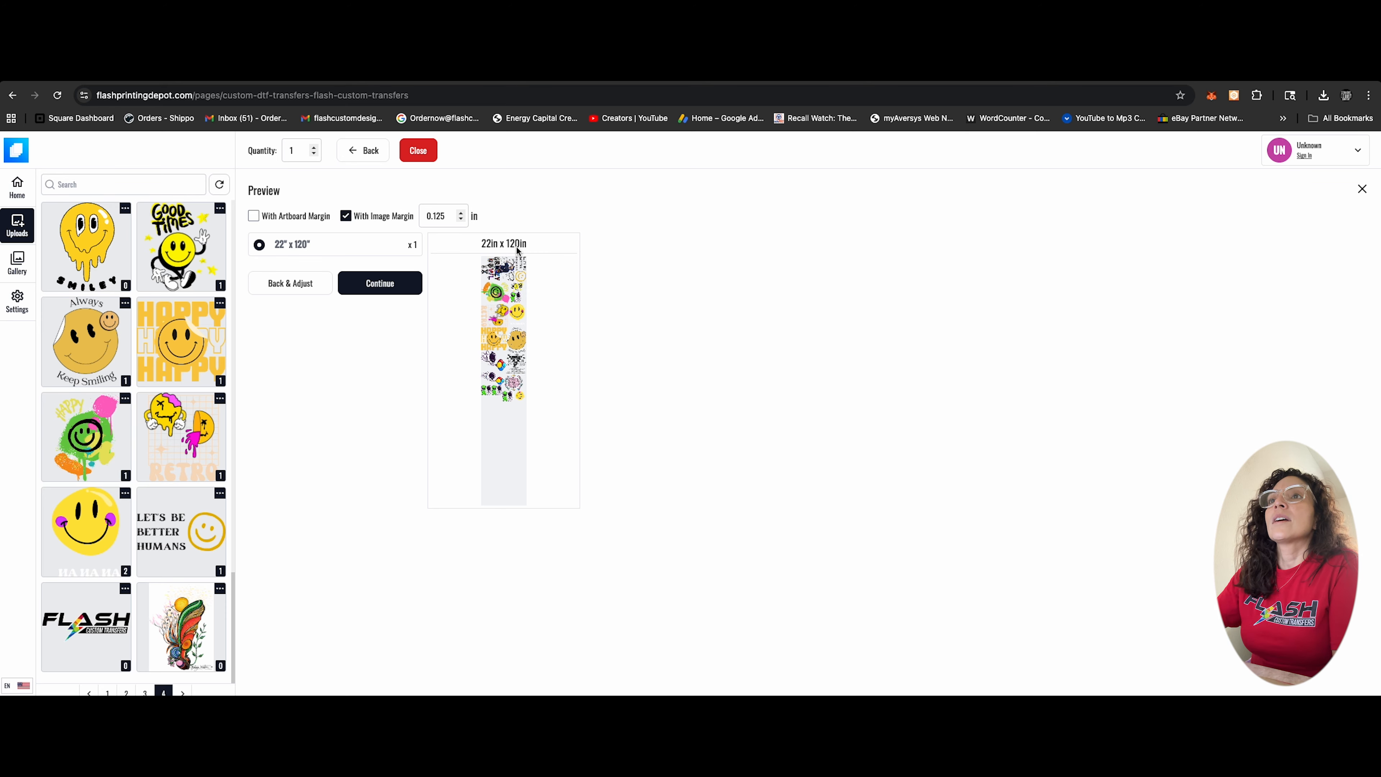
pyautogui.click(288, 292)
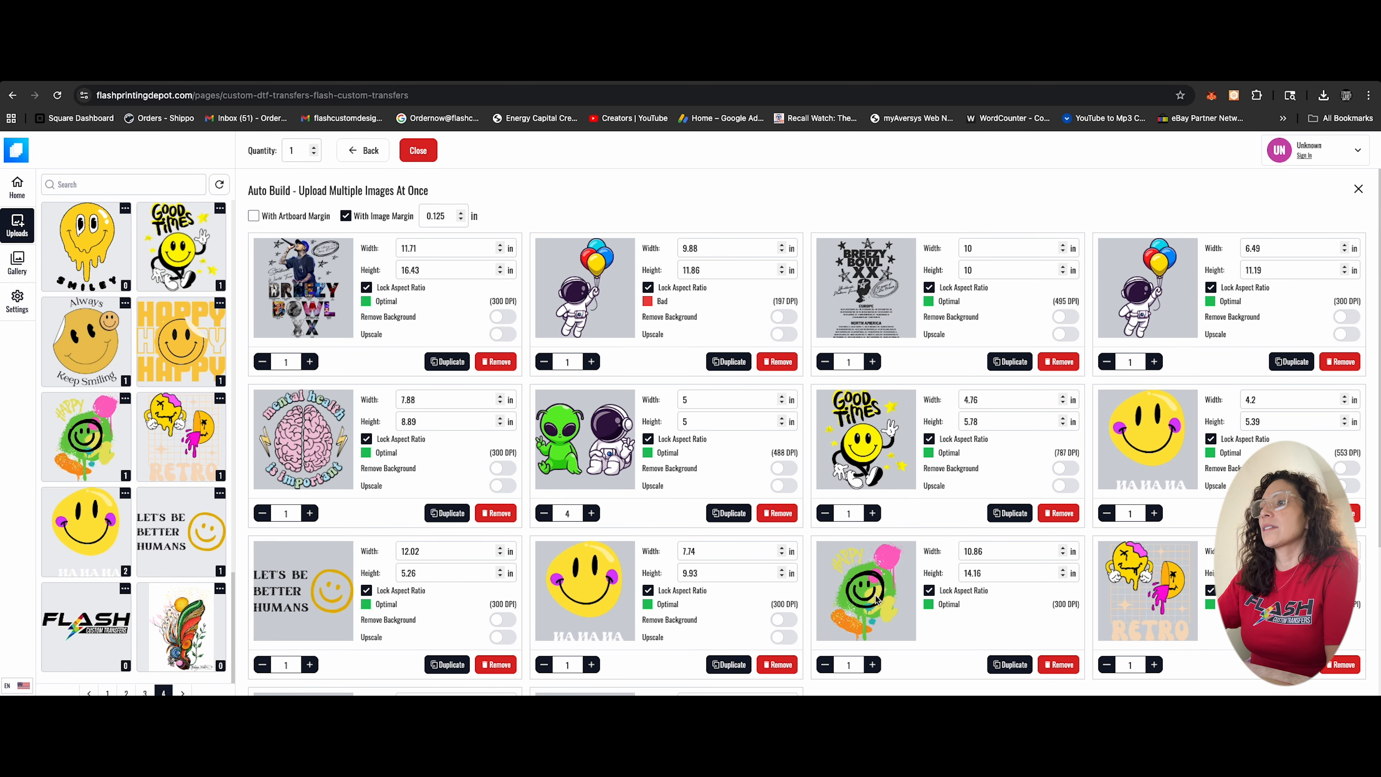
pyautogui.scroll(-2, 877, 598)
pyautogui.scroll(-3, 841, 604)
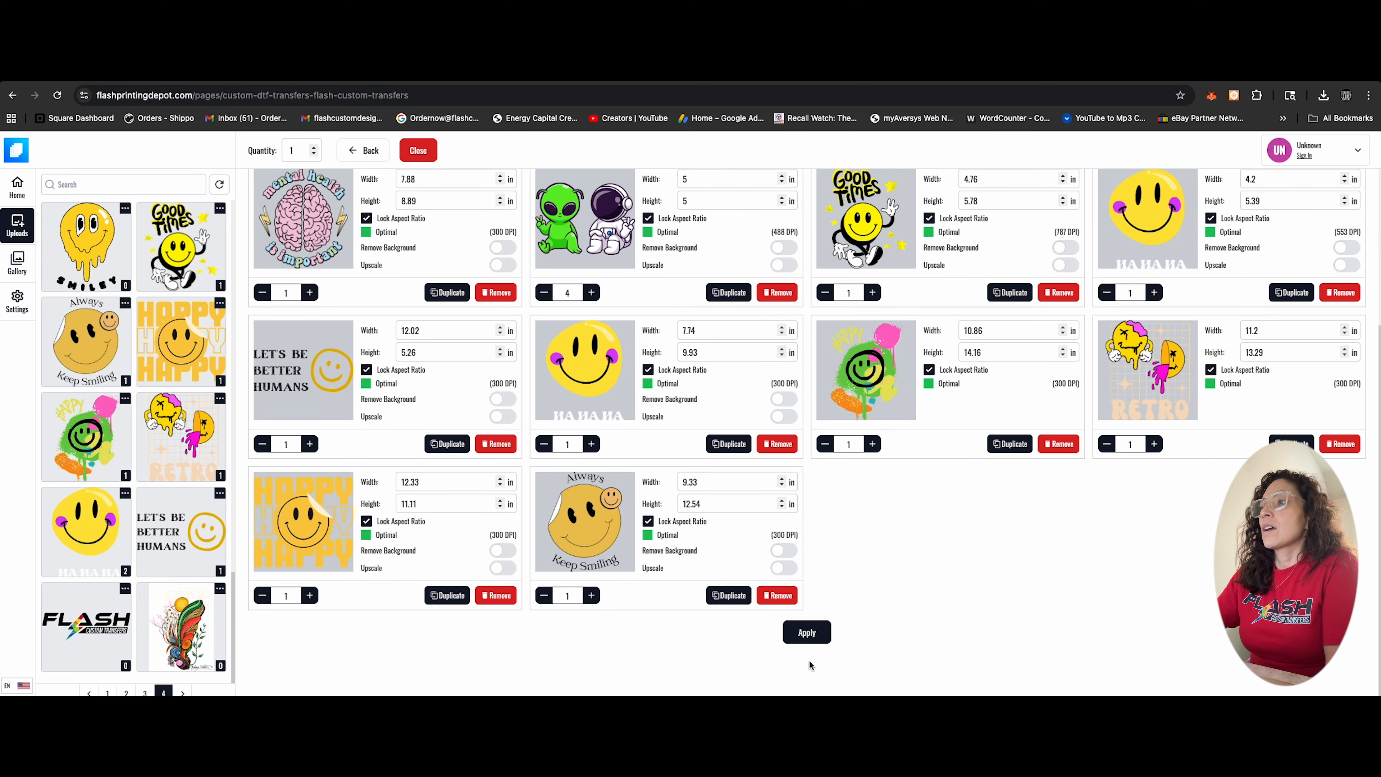
pyautogui.click(805, 633)
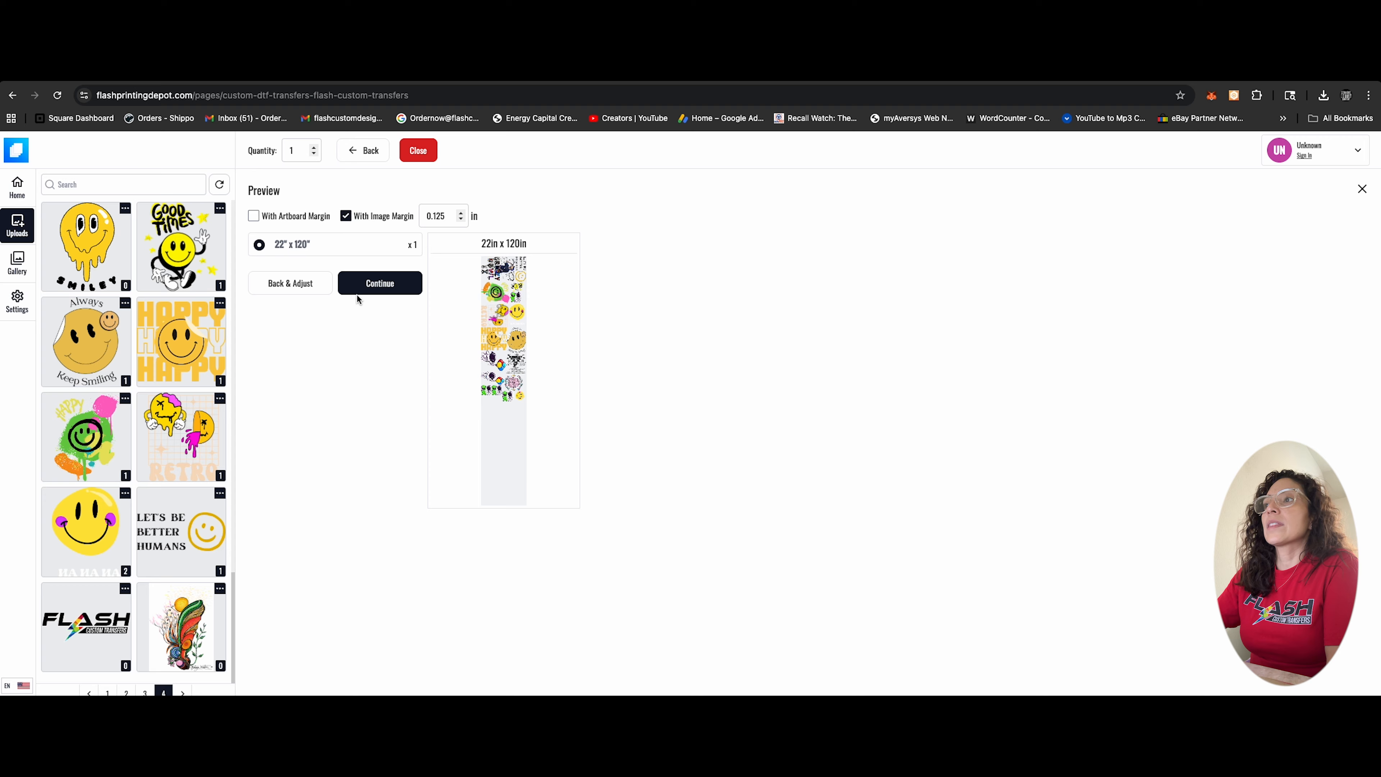
pyautogui.click(359, 294)
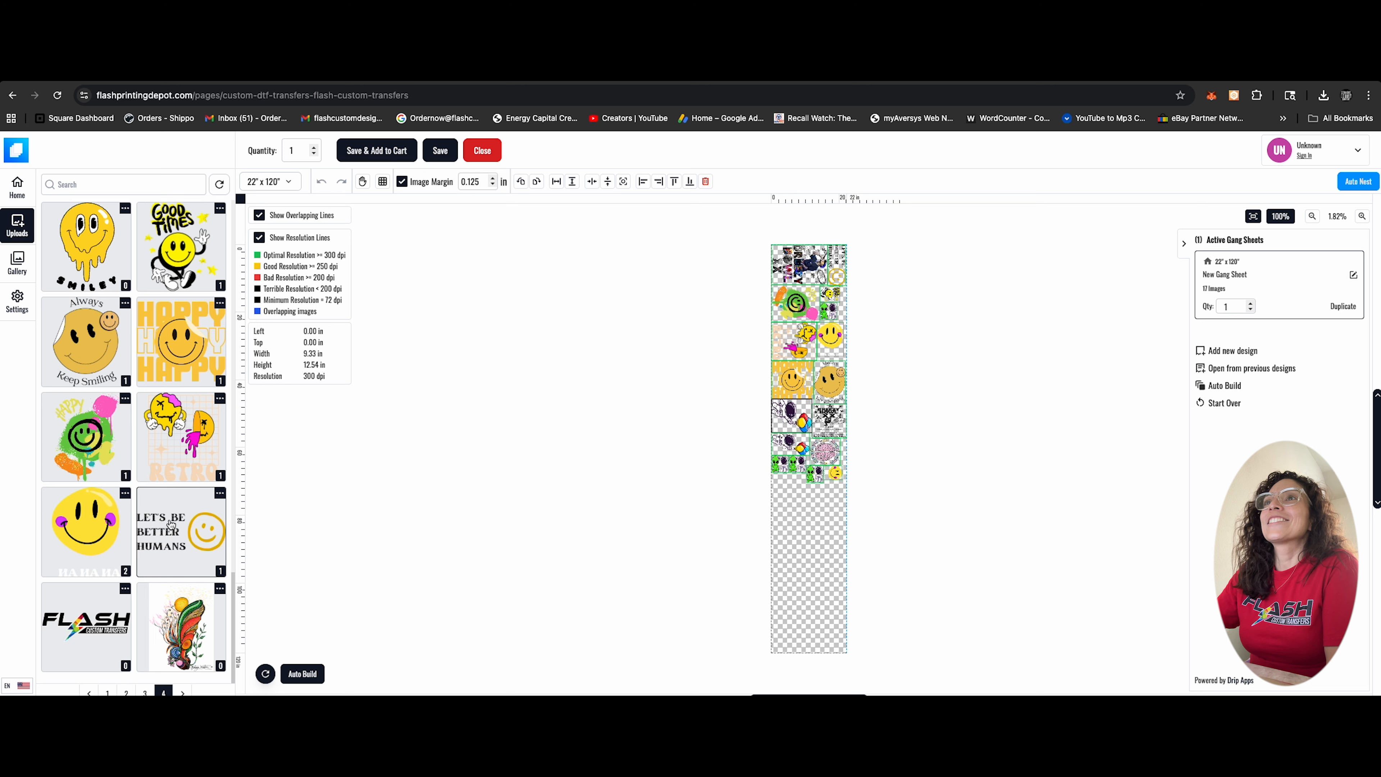
# Try the 22" x 36" sheet size, inspect how the designs fit, and restore the 22" x 120" size.
pyautogui.click(278, 183)
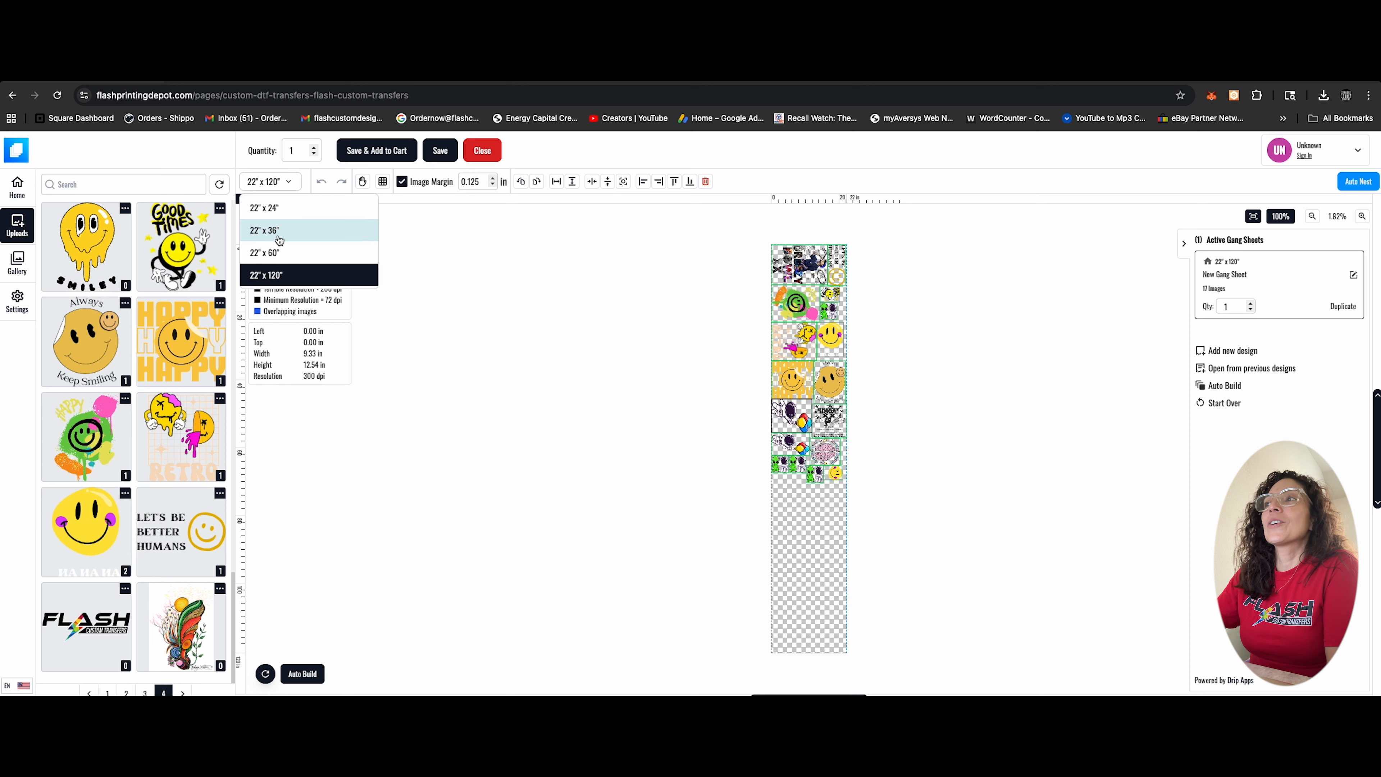
pyautogui.click(276, 237)
pyautogui.scroll(-2, 858, 503)
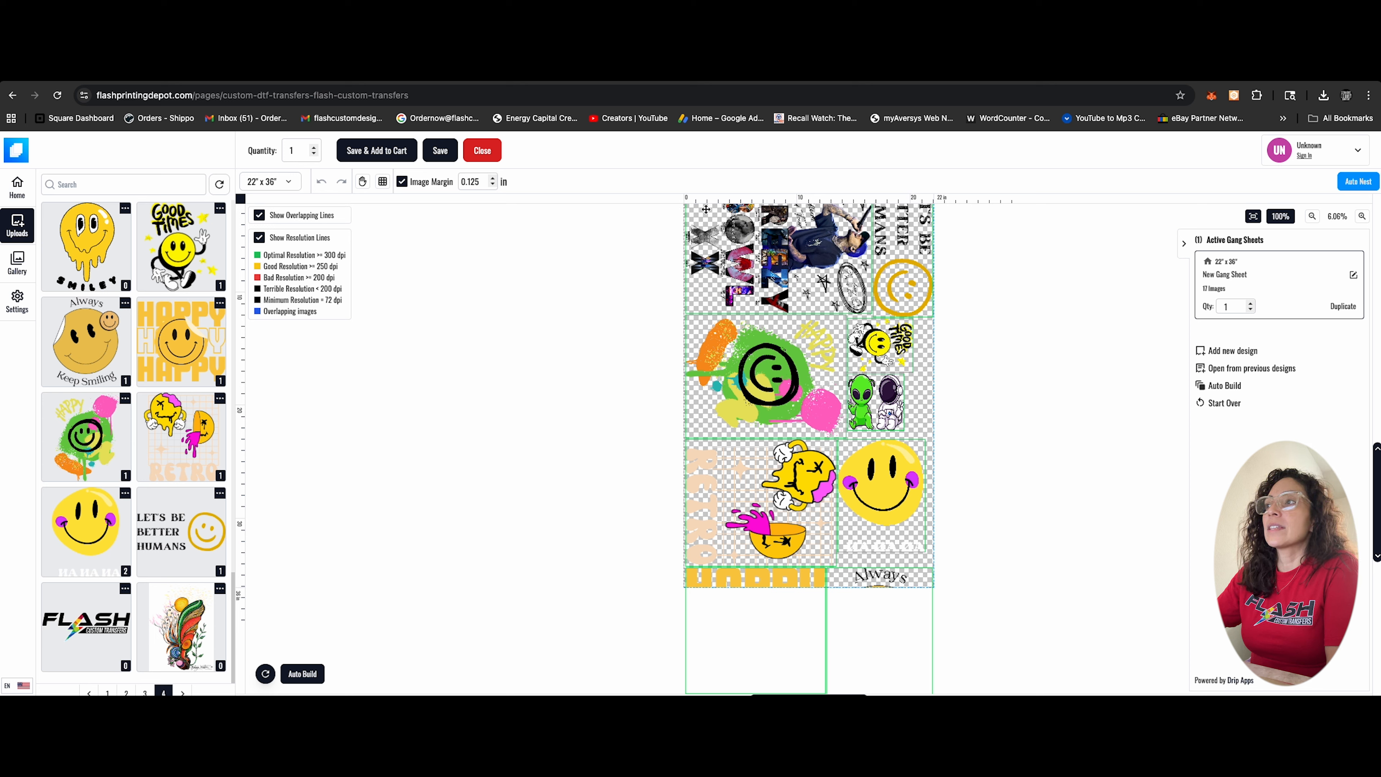
pyautogui.scroll(2, 811, 516)
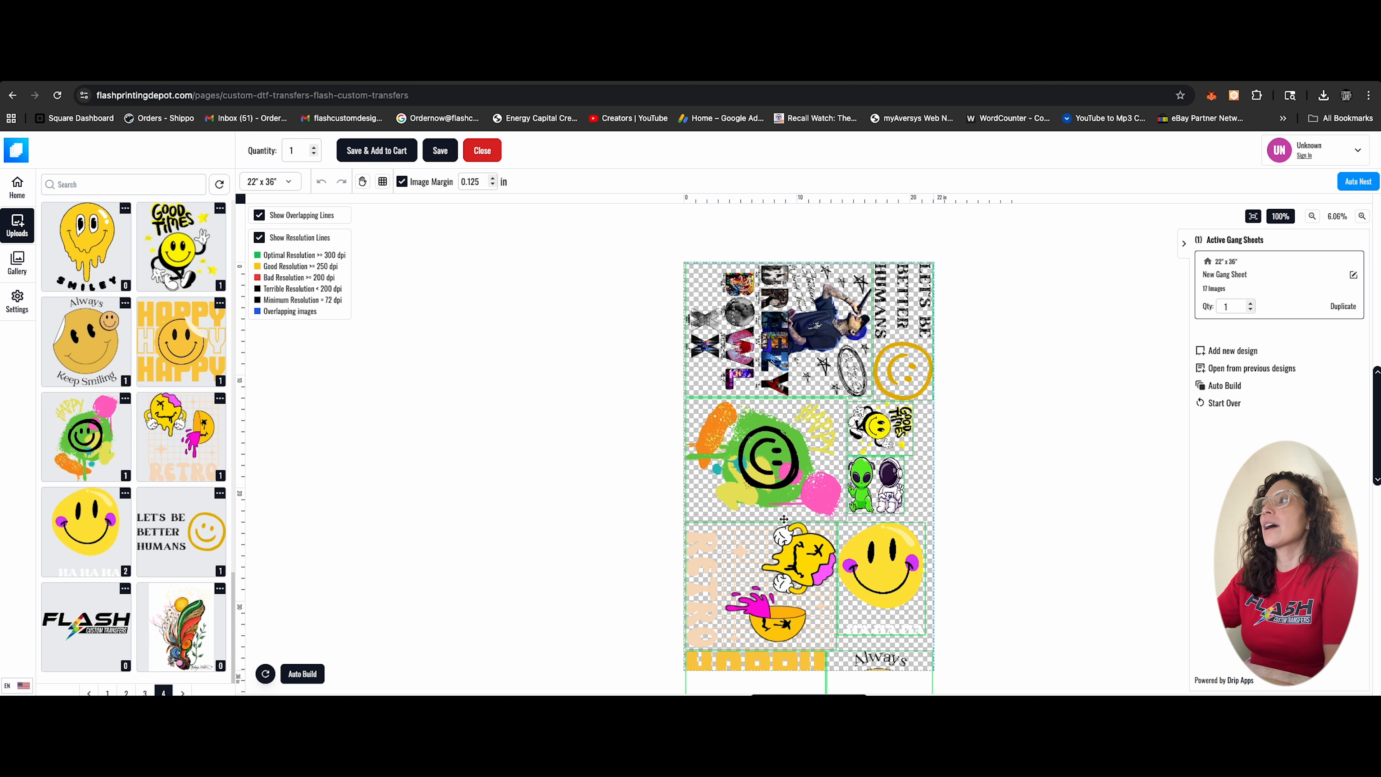
pyautogui.scroll(-2, 760, 524)
pyautogui.click(277, 183)
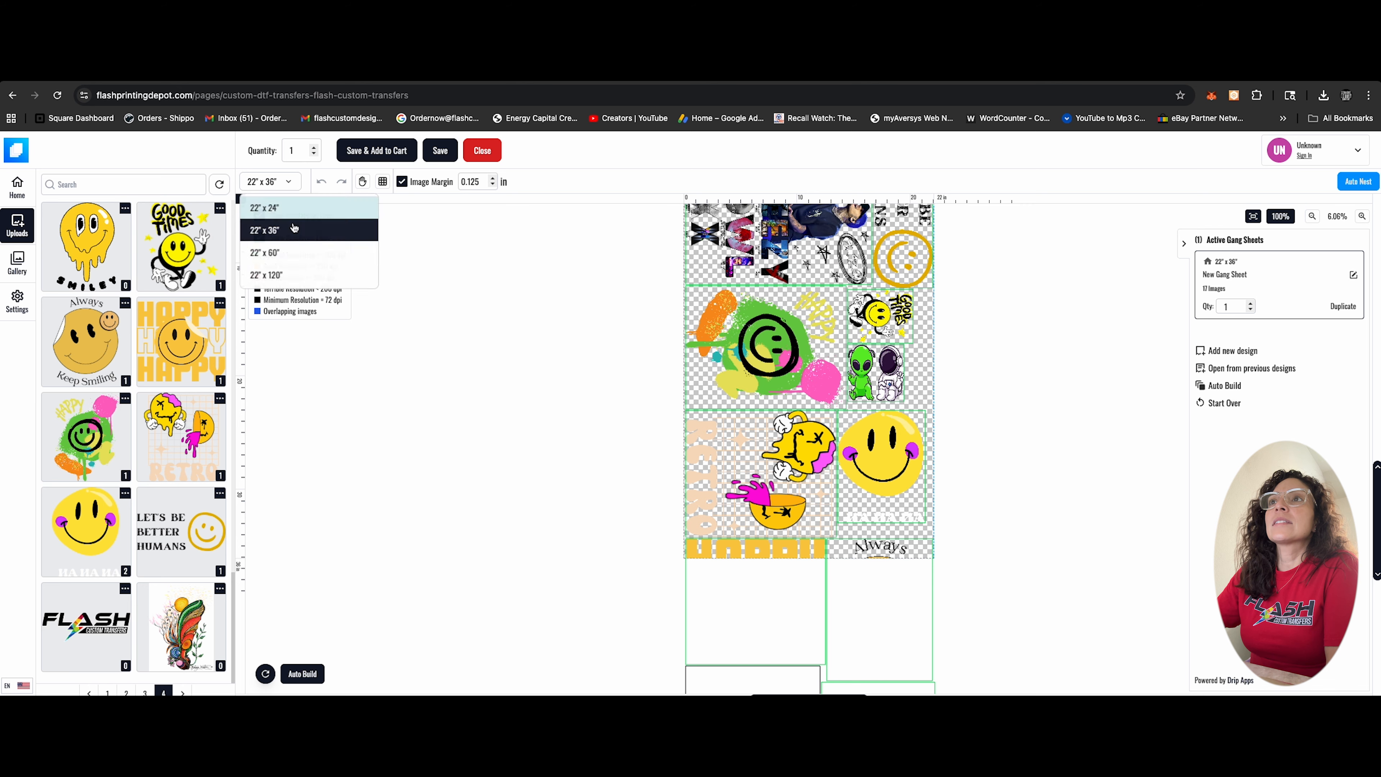
pyautogui.click(275, 276)
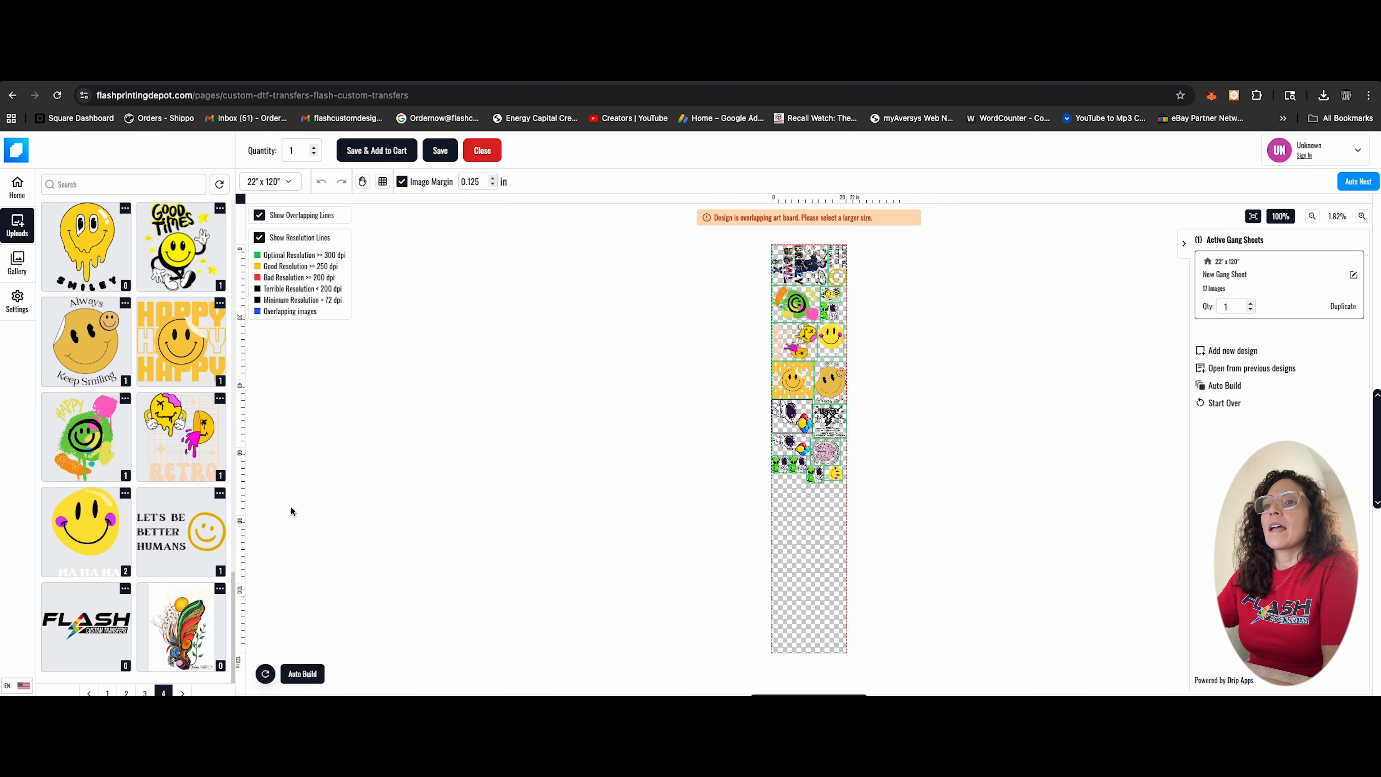
# Rerun Auto Build with the current image sizes and accept the 22" x 120" preview.
pyautogui.click(303, 674)
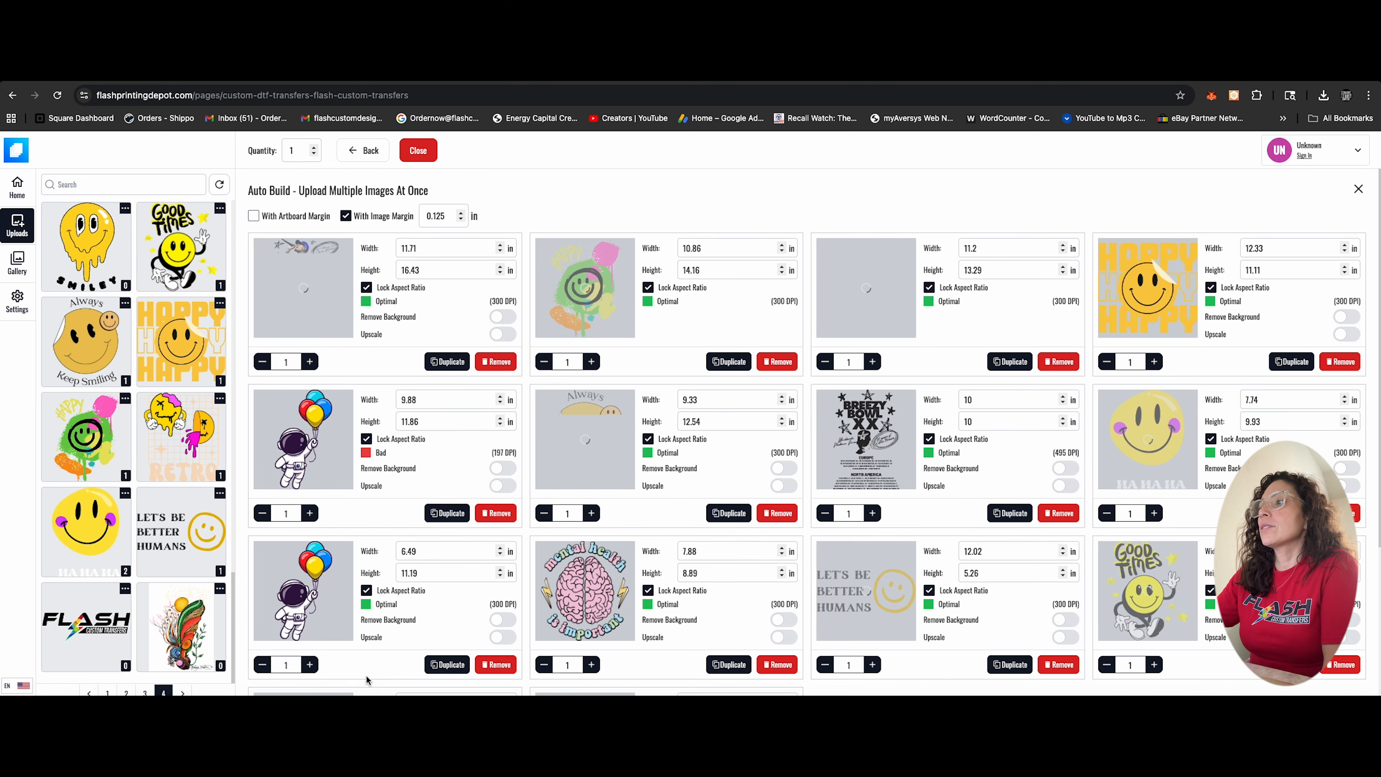
pyautogui.scroll(-2, 998, 604)
pyautogui.click(816, 634)
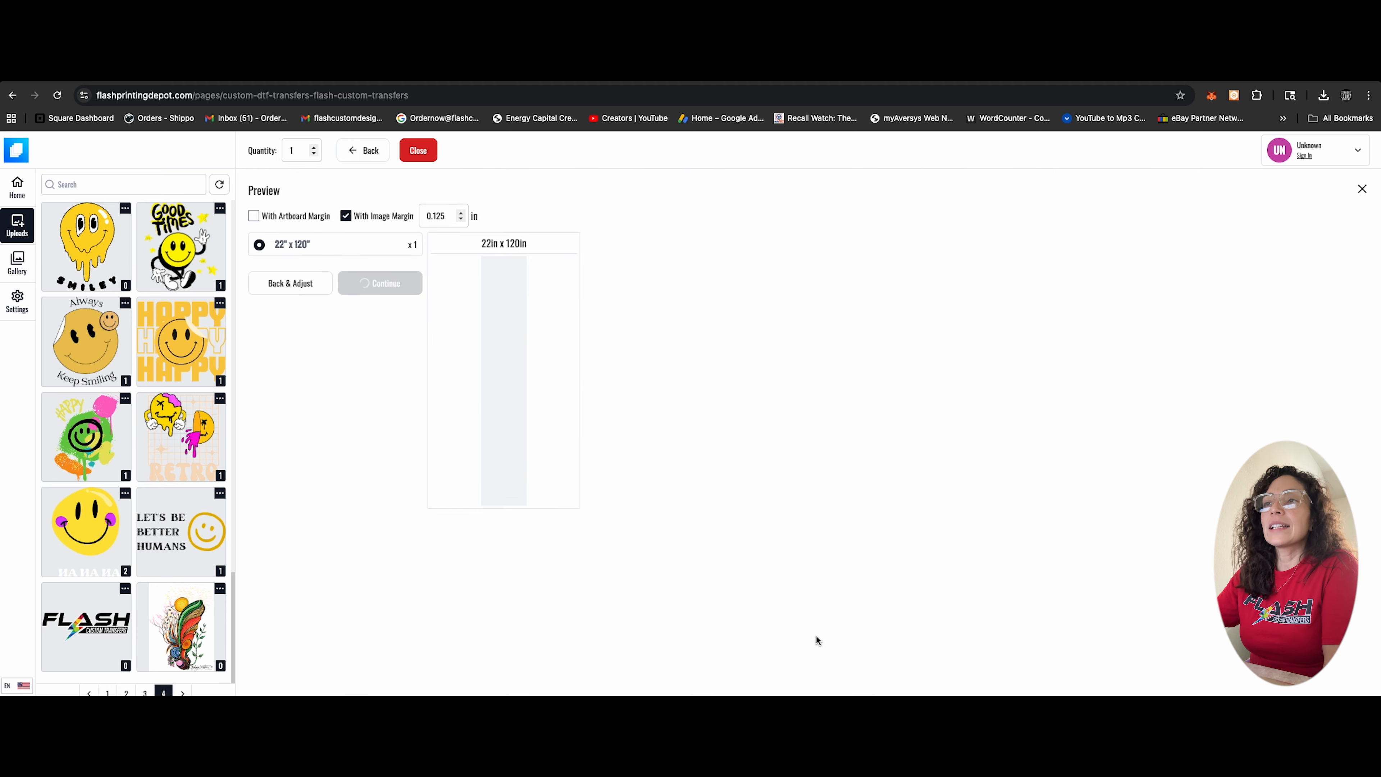
pyautogui.click(382, 283)
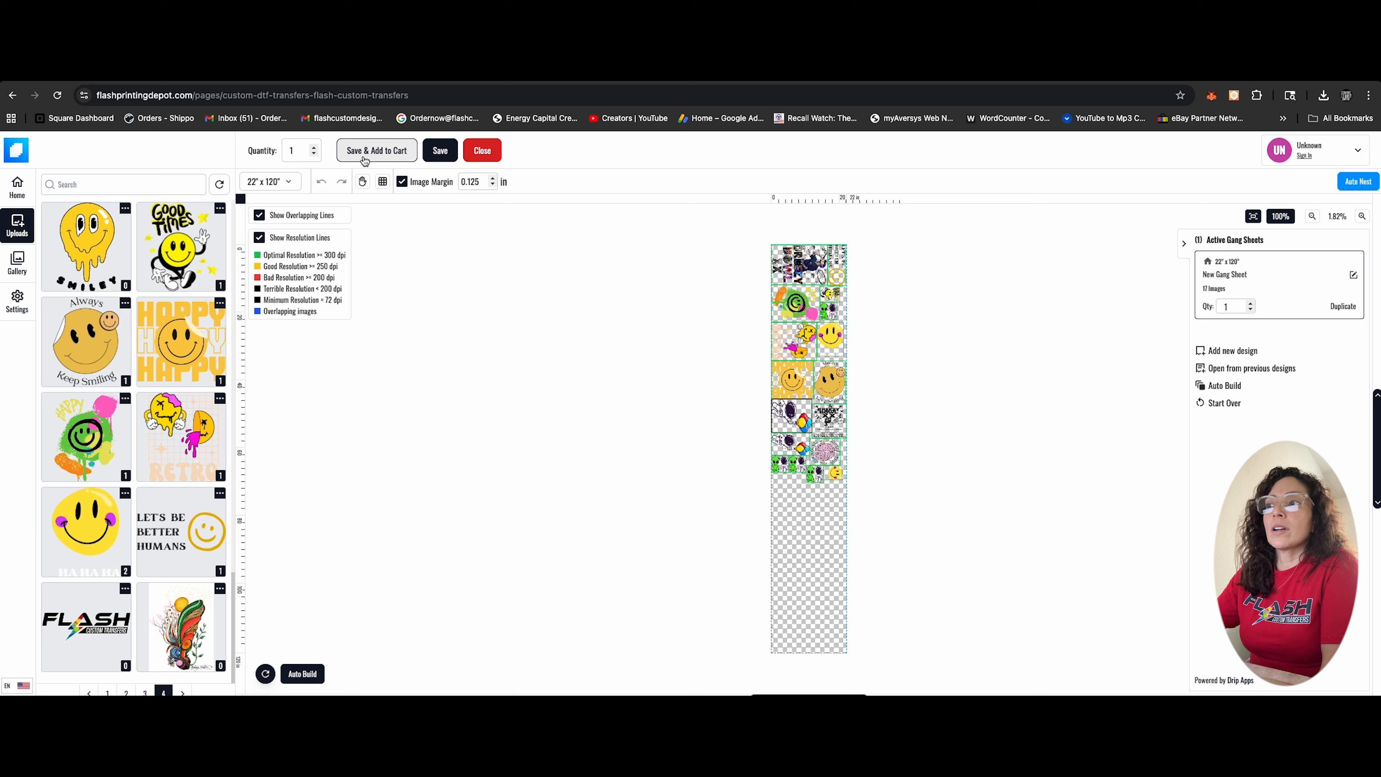
# Add another copy each of the Retro, spray-paint smiley and pink-cheeked smiley designs to the sheet's empty area.
pyautogui.click(178, 434)
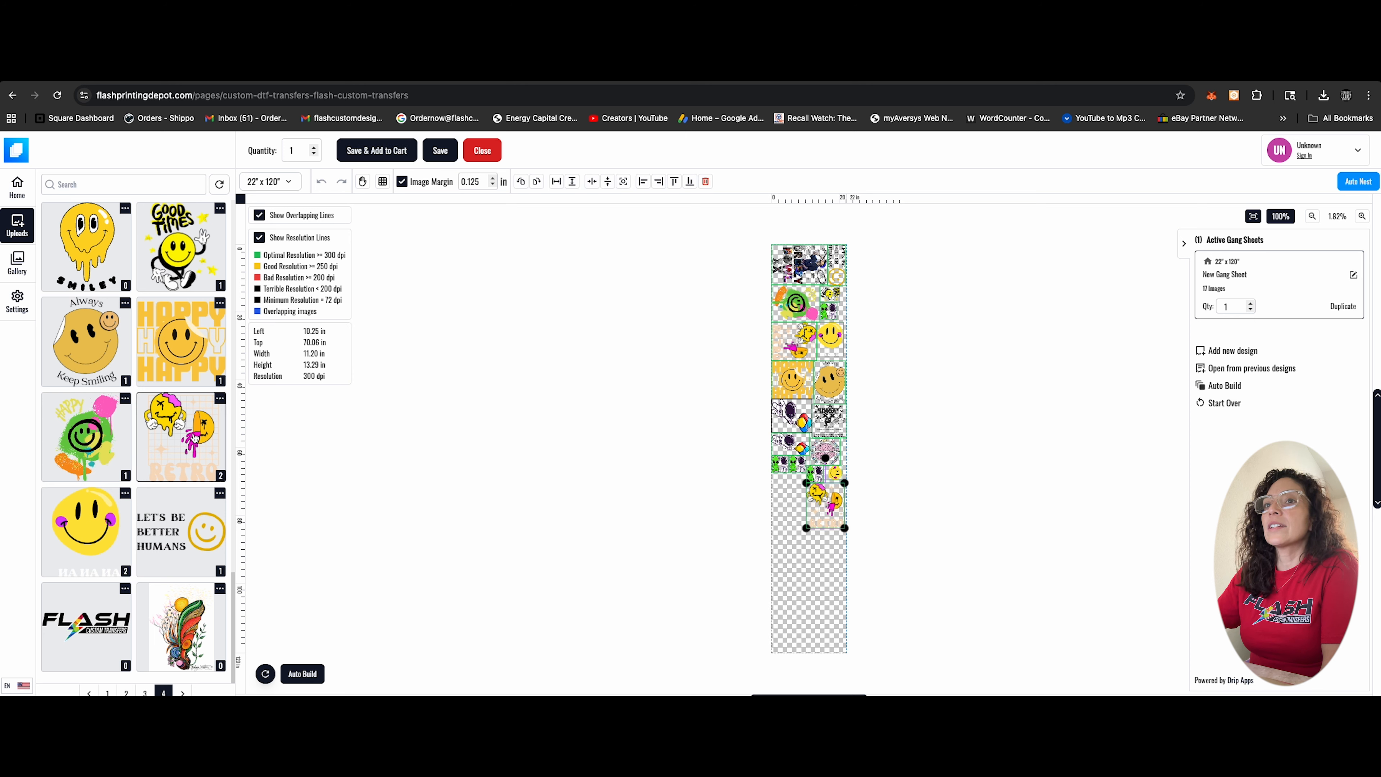
pyautogui.click(91, 444)
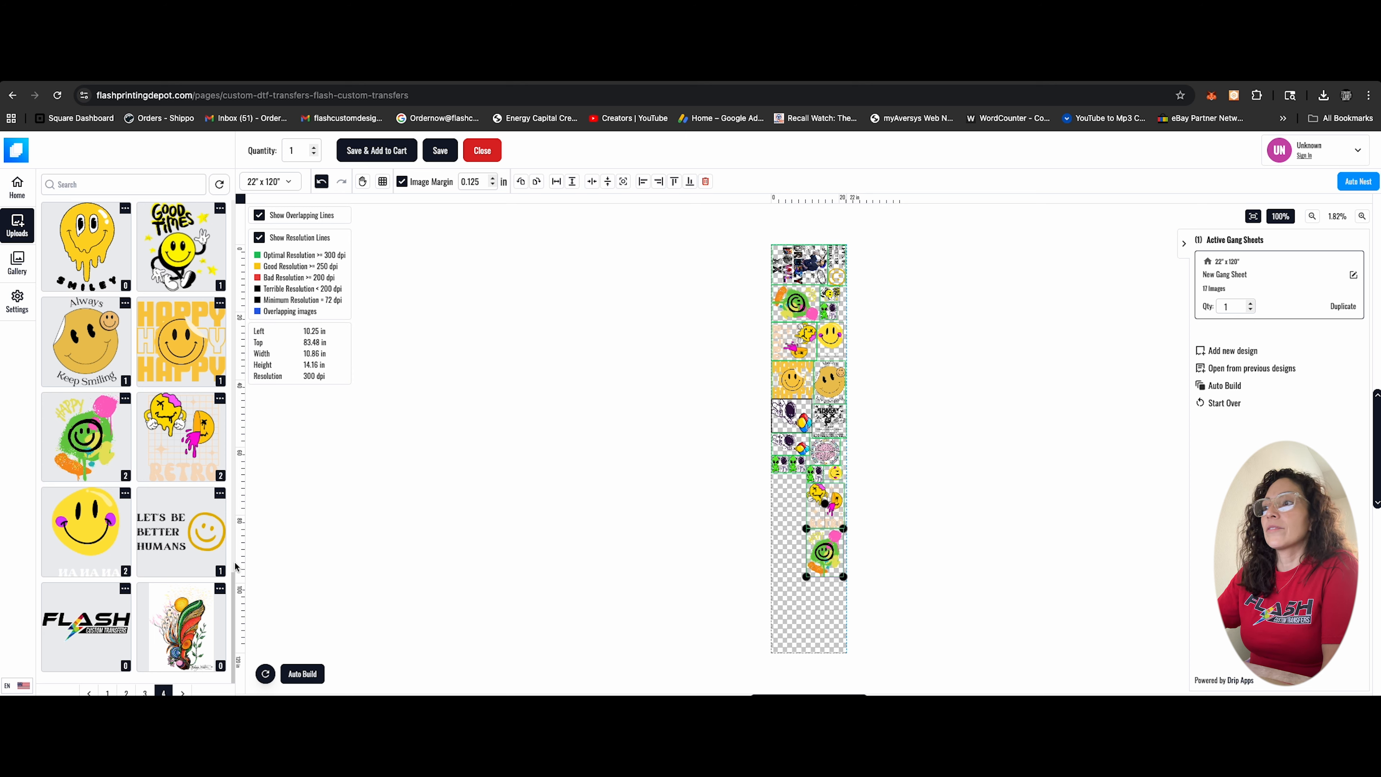
pyautogui.click(88, 554)
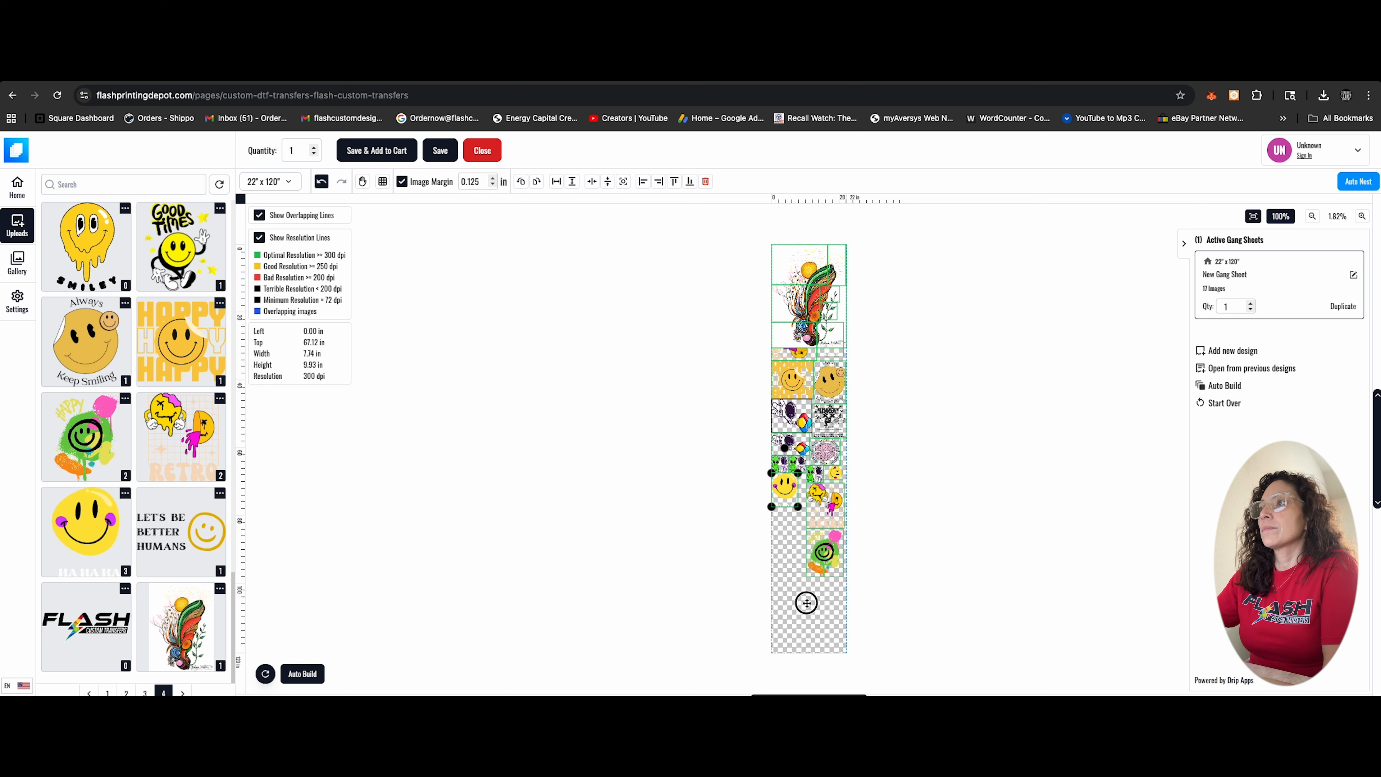
# Move the colorful wing design to the sheet's lower end and scale it to about 14.1 x 19.41 in, clear of other designs.
pyautogui.click(811, 268)
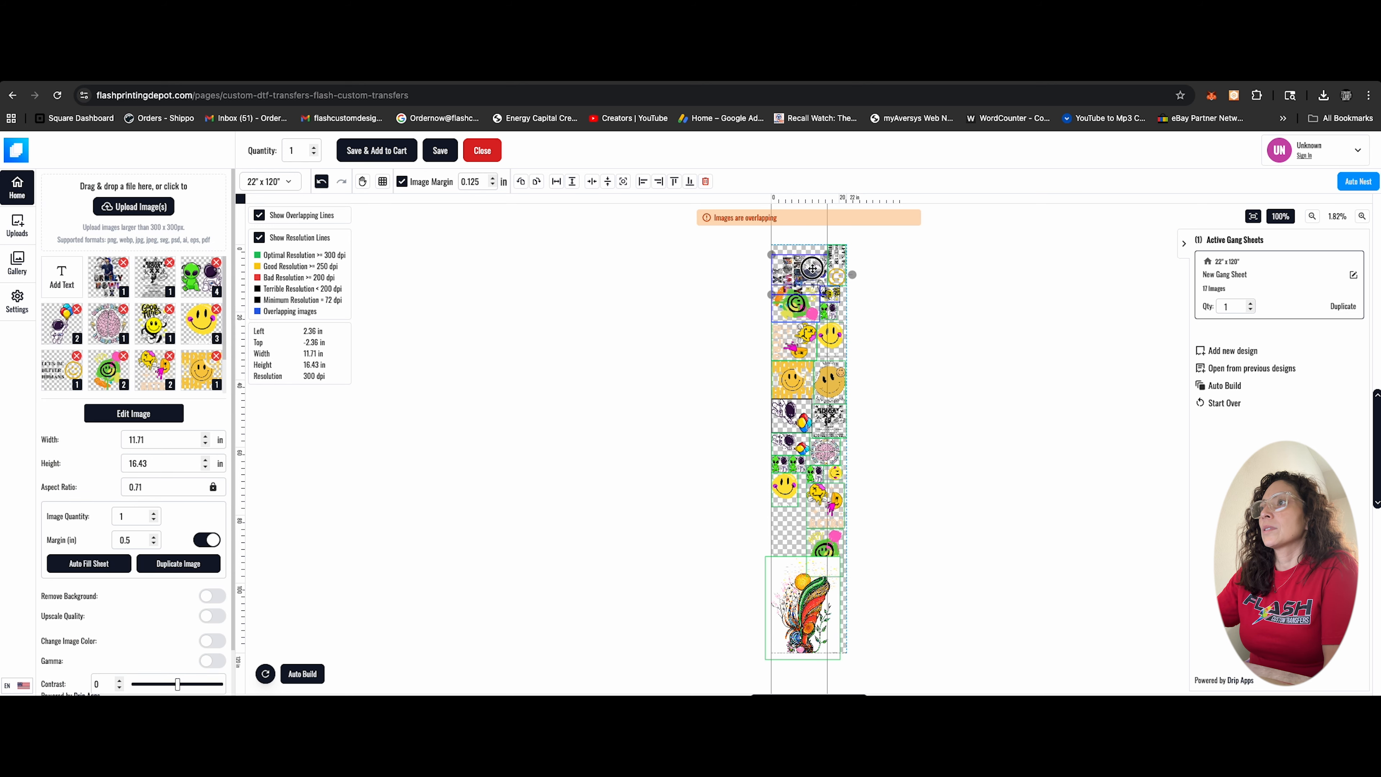
pyautogui.click(824, 621)
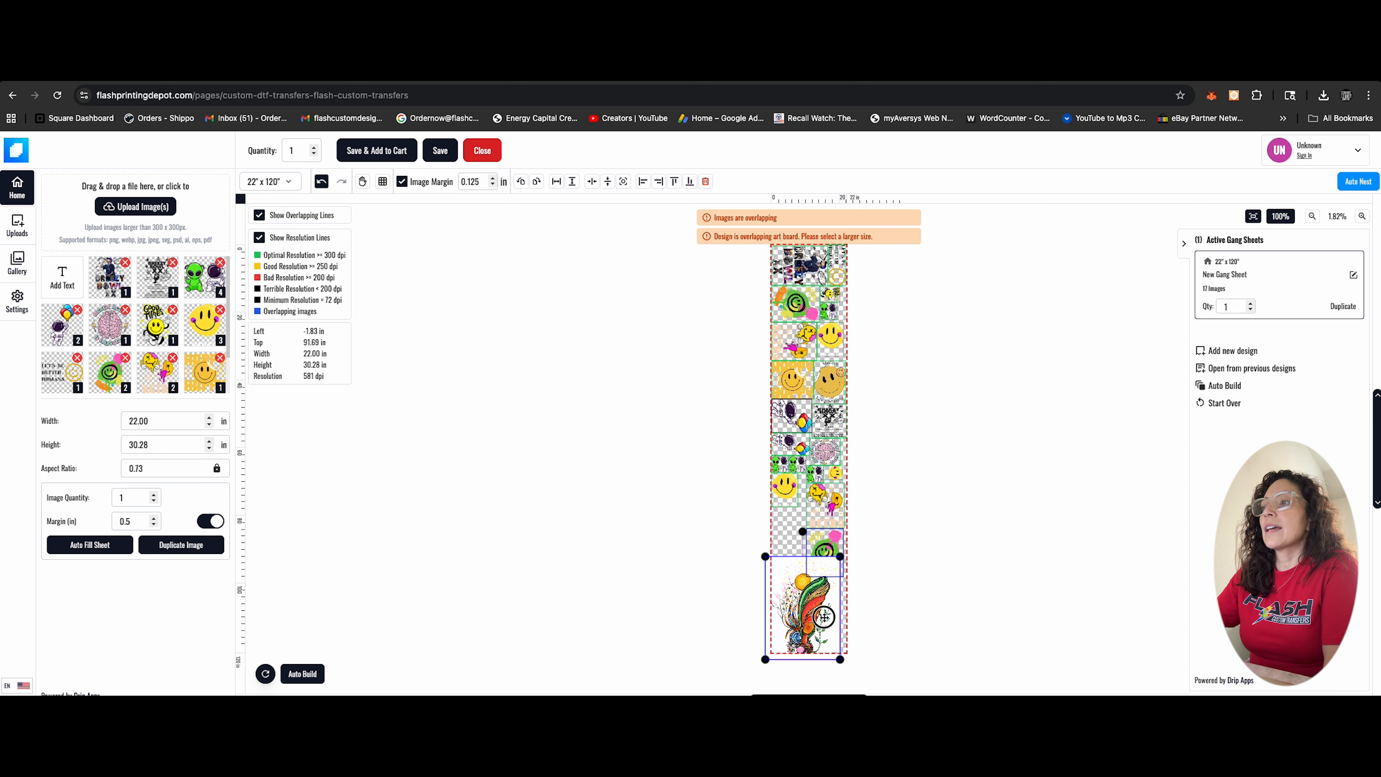
pyautogui.moveTo(831, 562); pyautogui.dragTo(797, 624)
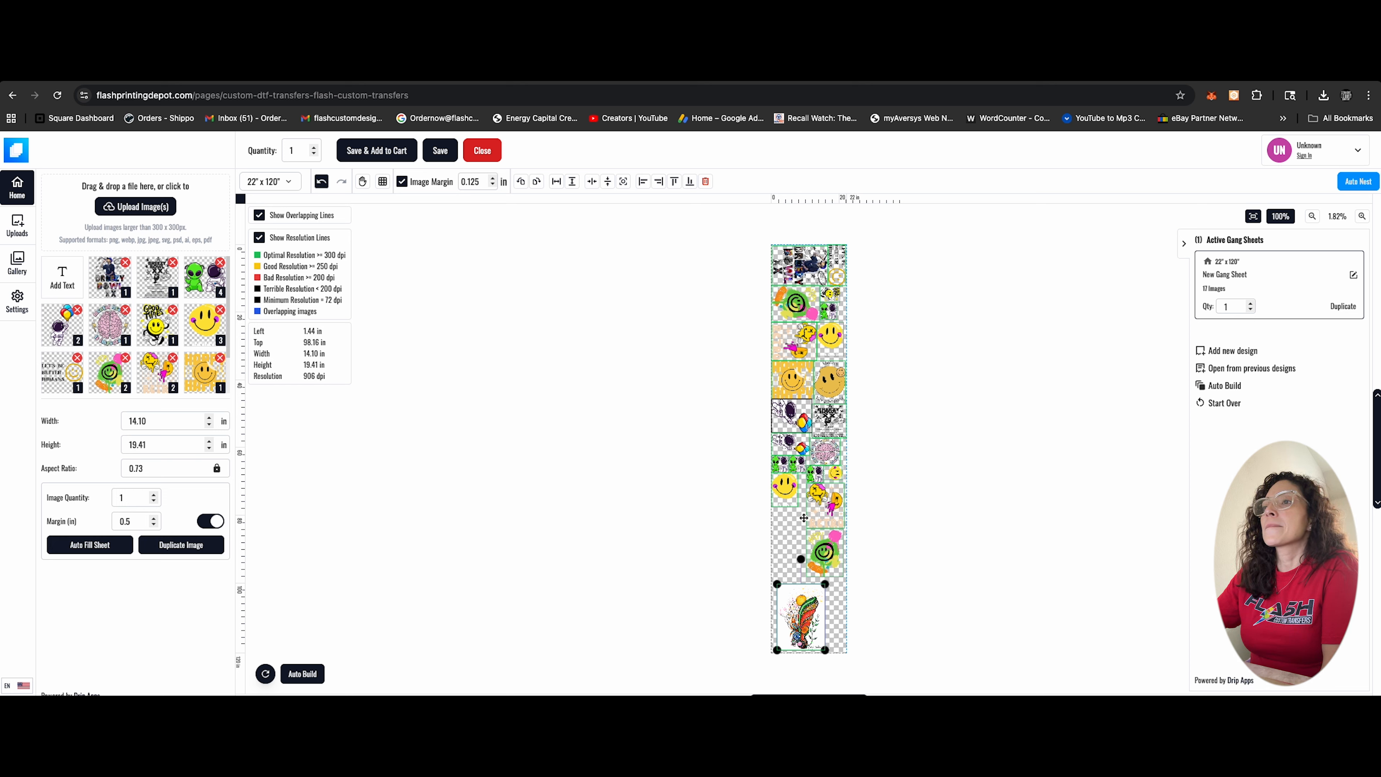
pyautogui.click(787, 486)
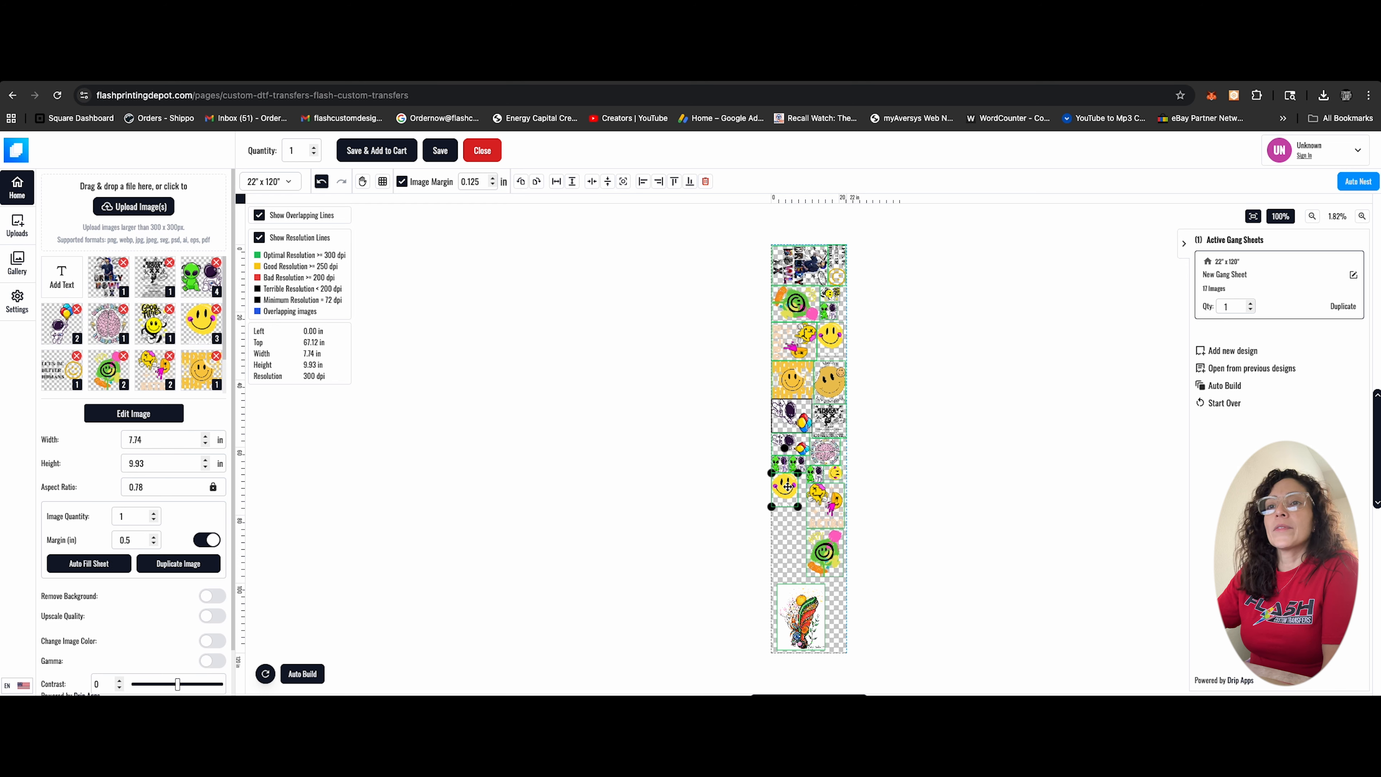
pyautogui.click(800, 611)
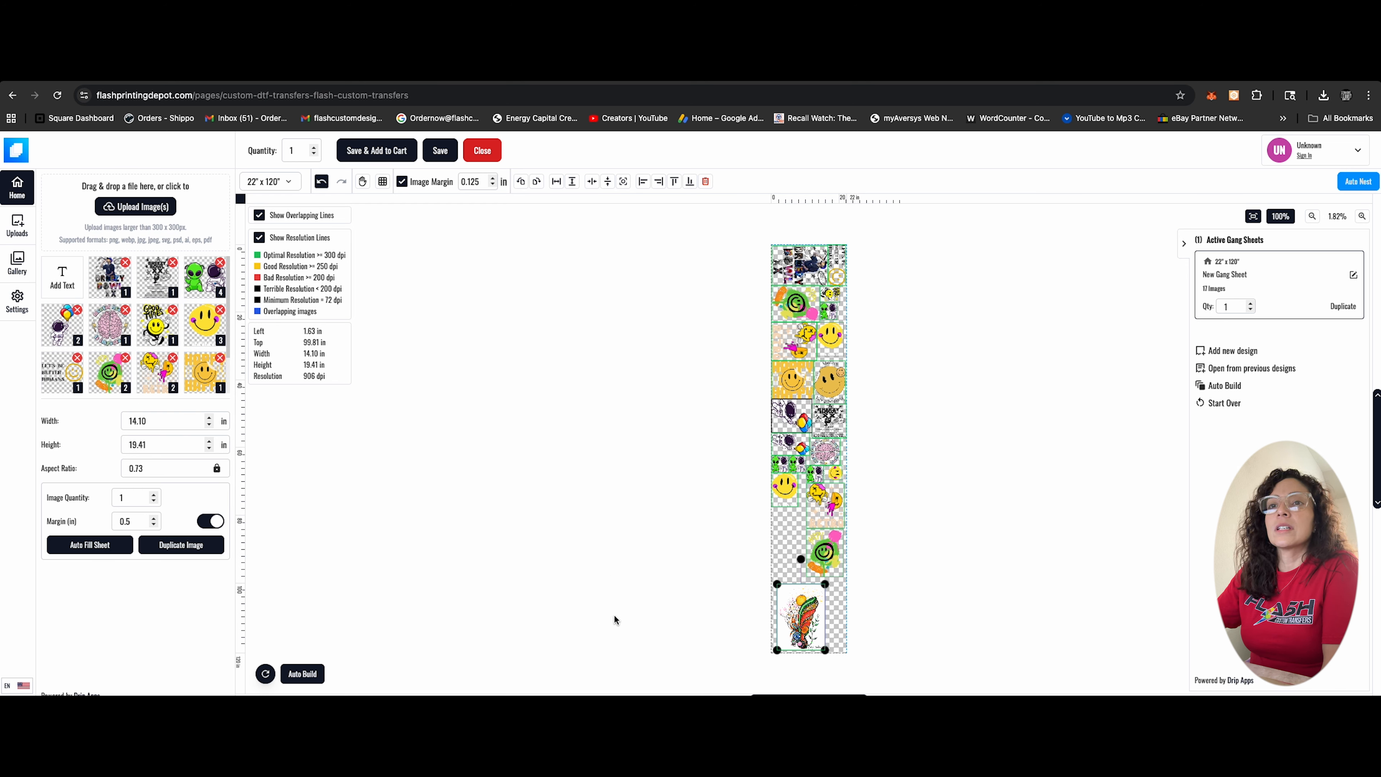
# Turn on background removal for the lowest pink-cheeked smiley on the sheet.
pyautogui.click(827, 556)
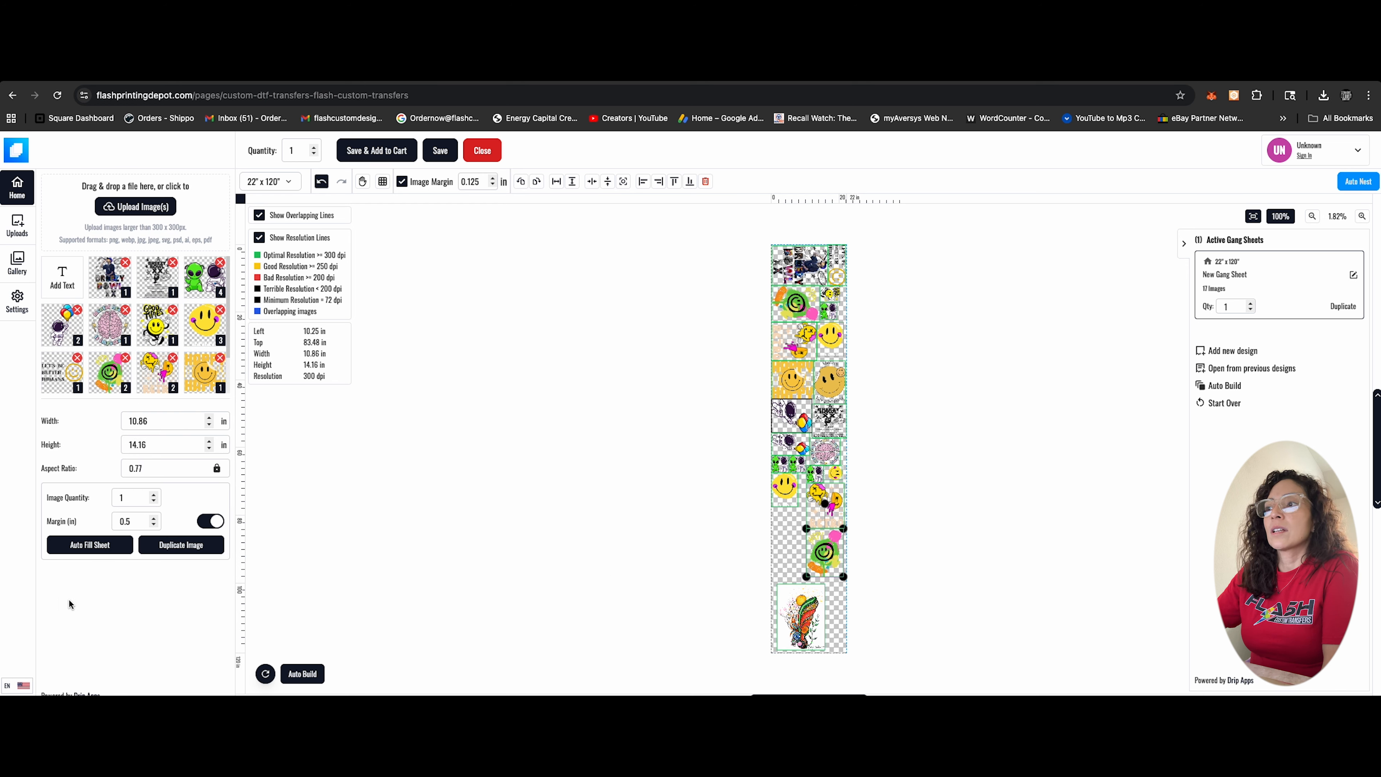
pyautogui.click(772, 490)
pyautogui.click(213, 596)
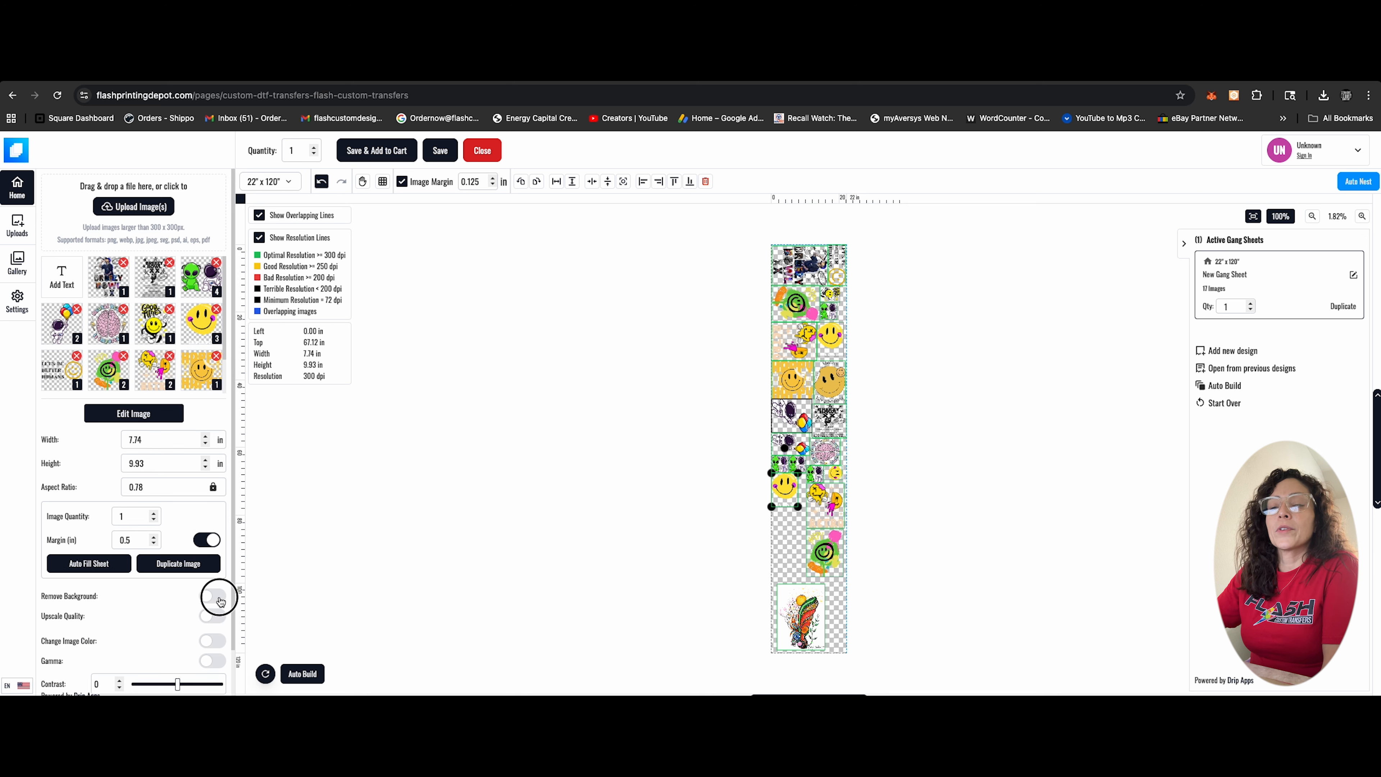
pyautogui.scroll(-2, 182, 611)
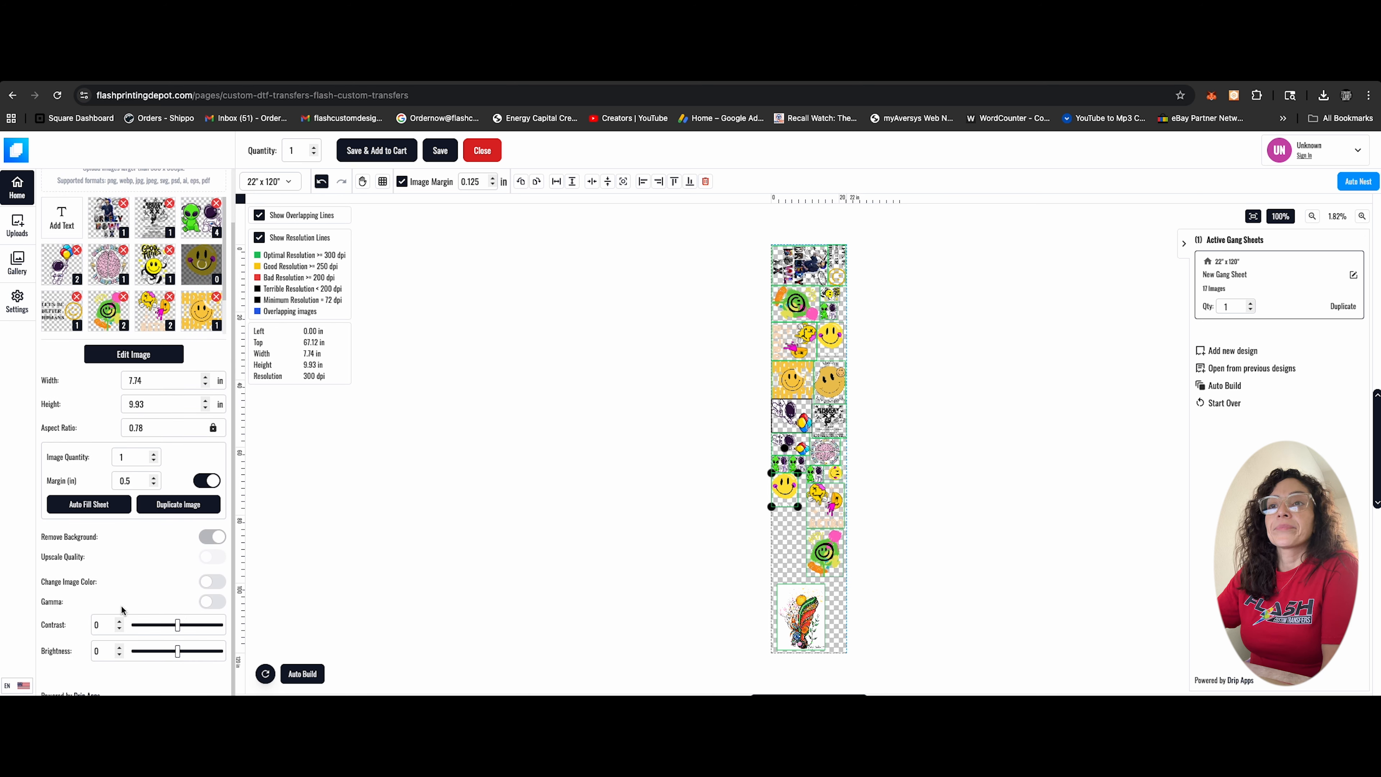
# Apply background removal and quality upscaling to the orange Happy design.
pyautogui.click(794, 381)
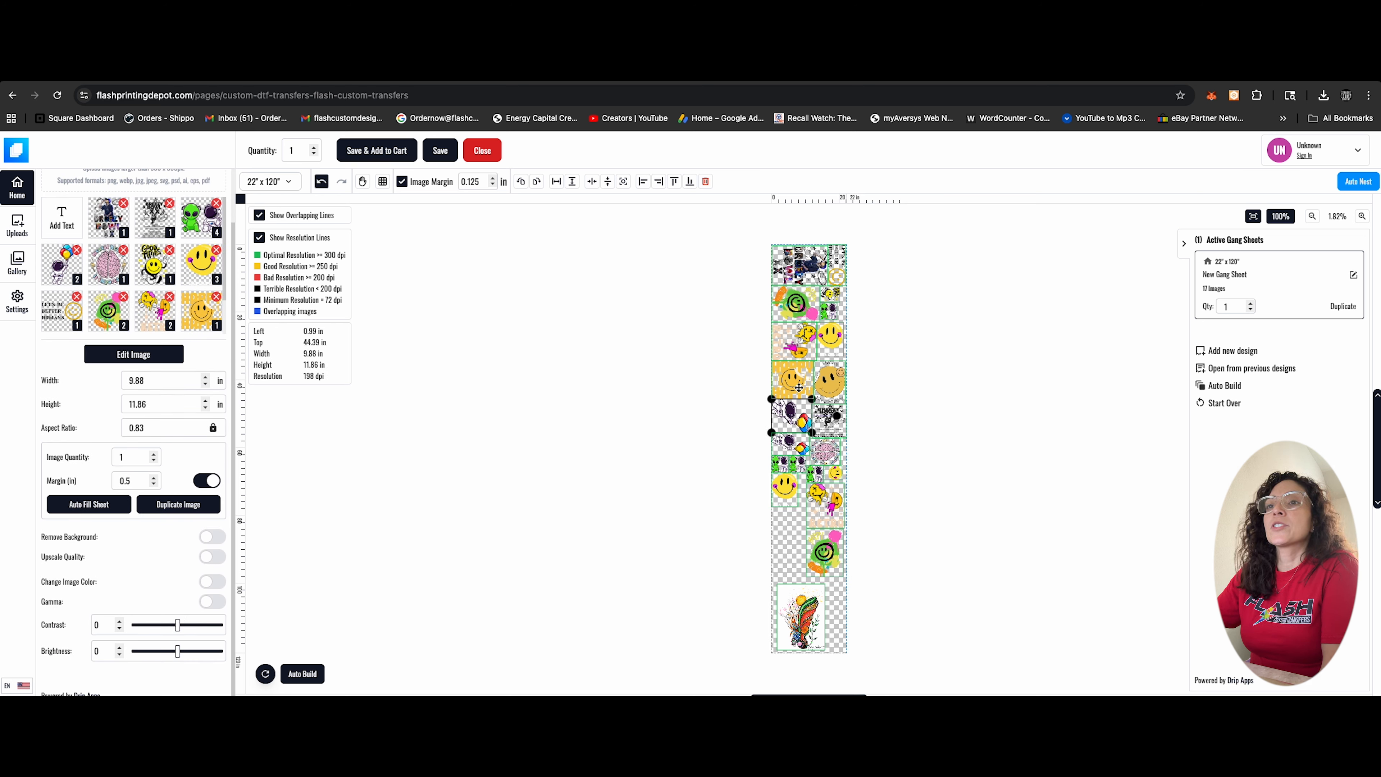
pyautogui.click(211, 537)
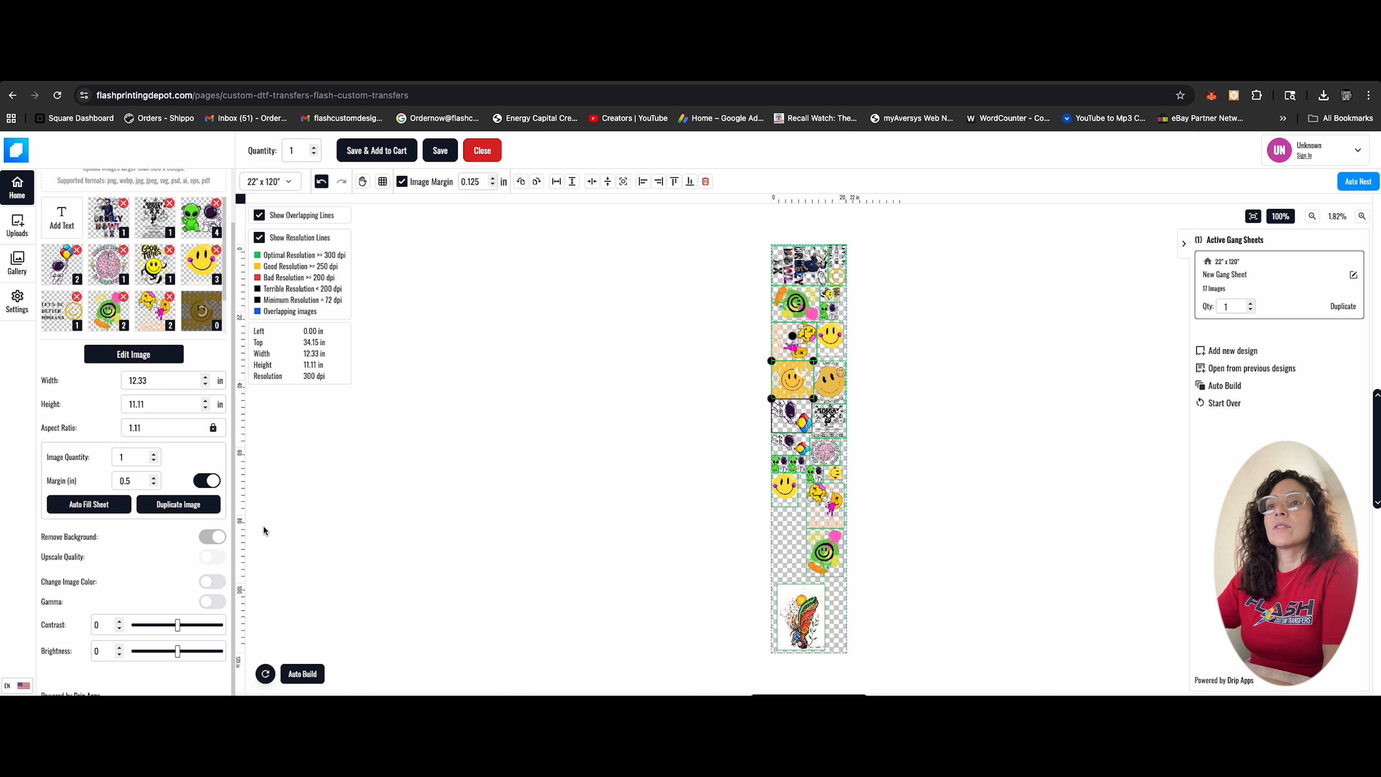
pyautogui.click(212, 557)
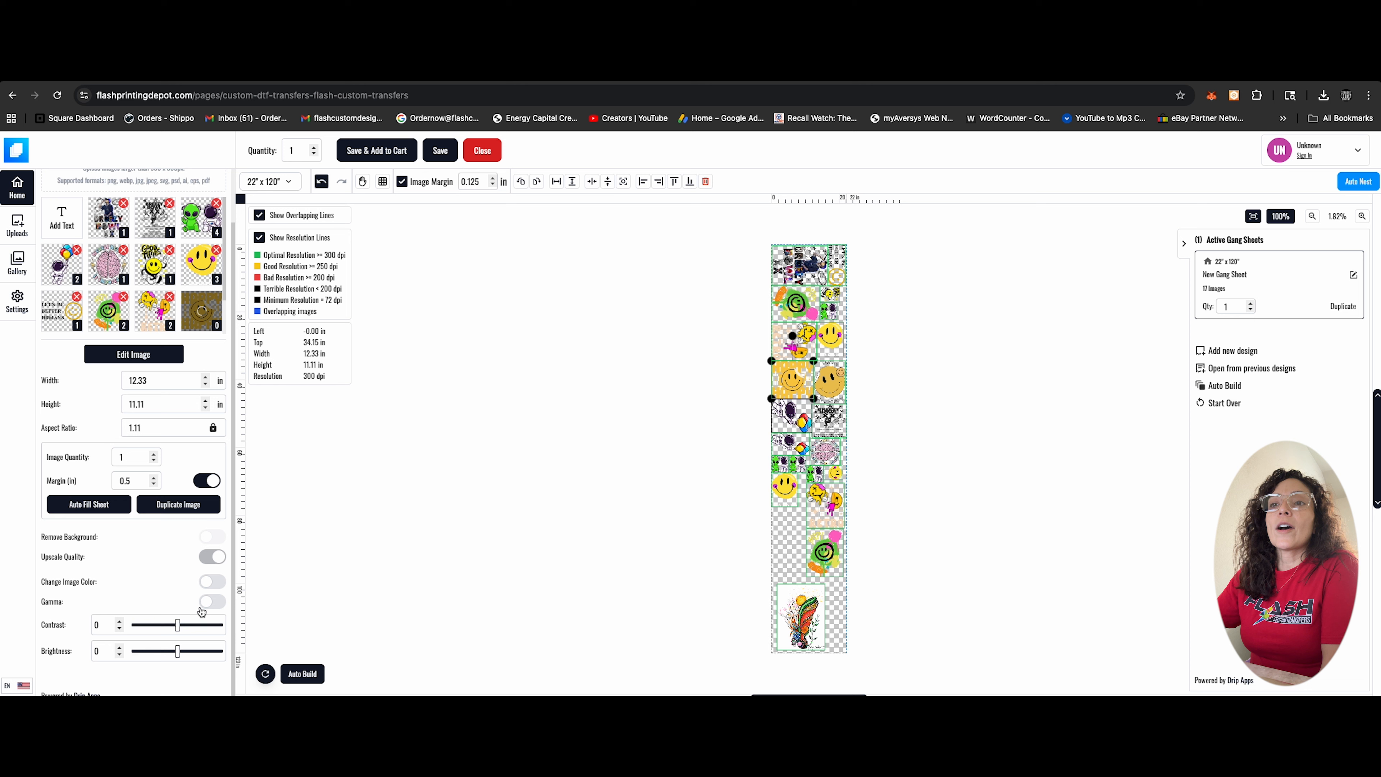
# Enable the color change on the Happy design in Blend mode, trying blue #4A90E2 and settling on purple #BD10E0.
pyautogui.click(211, 584)
pyautogui.click(209, 582)
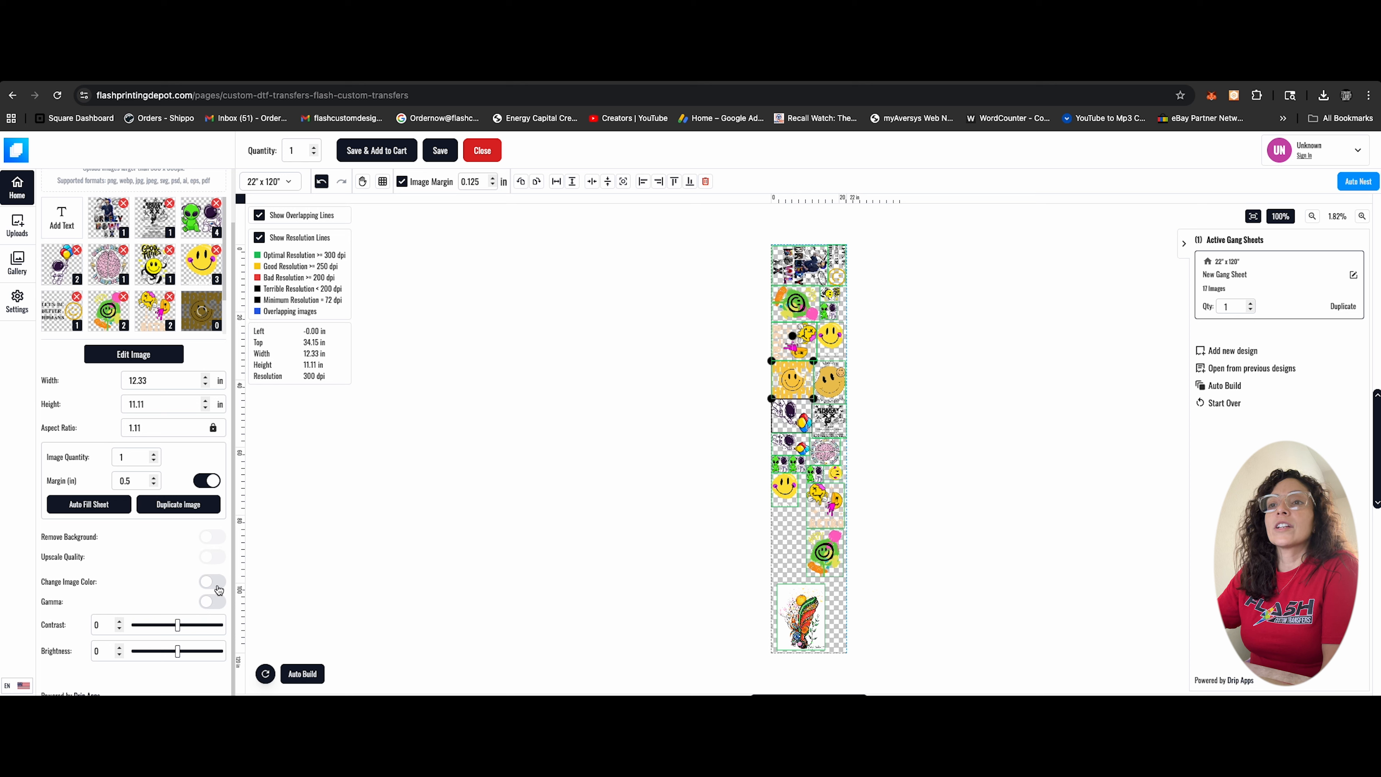
pyautogui.click(210, 583)
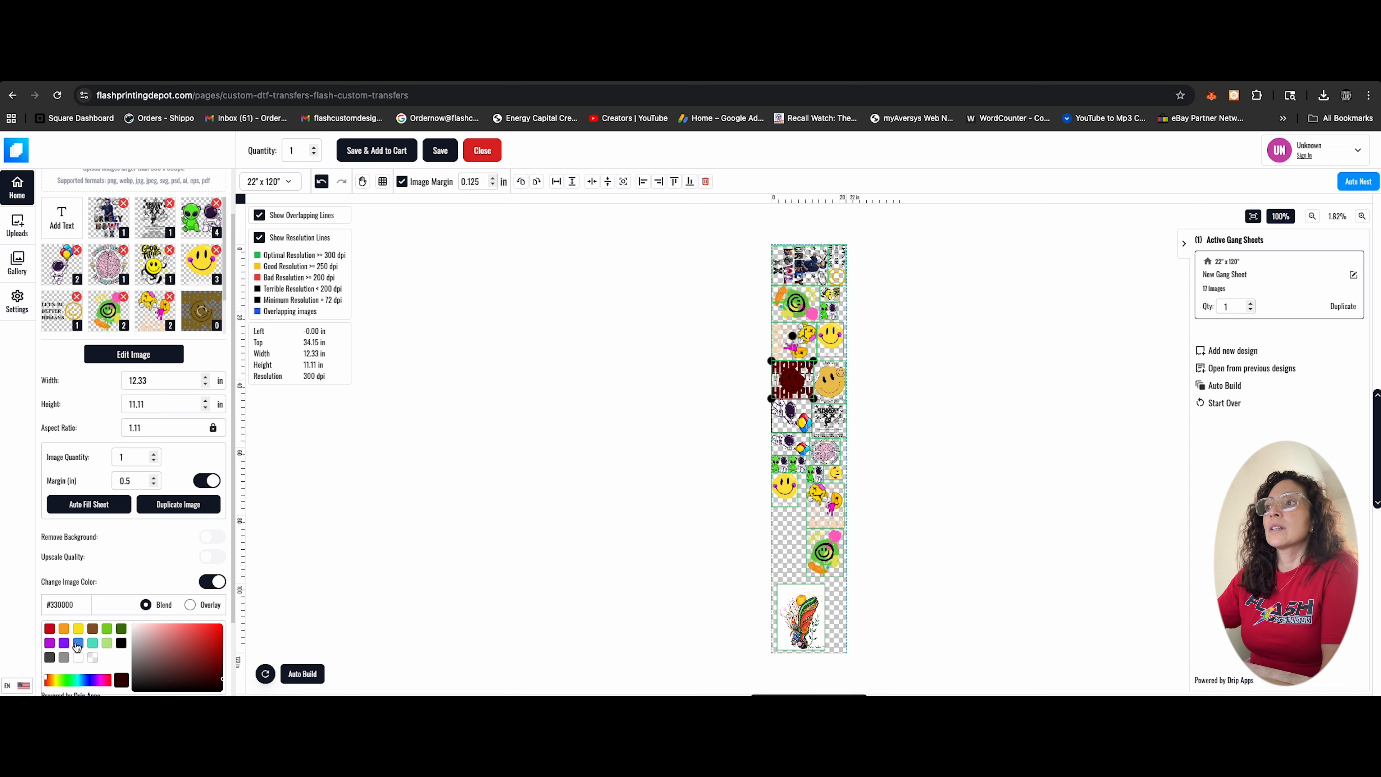
pyautogui.click(78, 643)
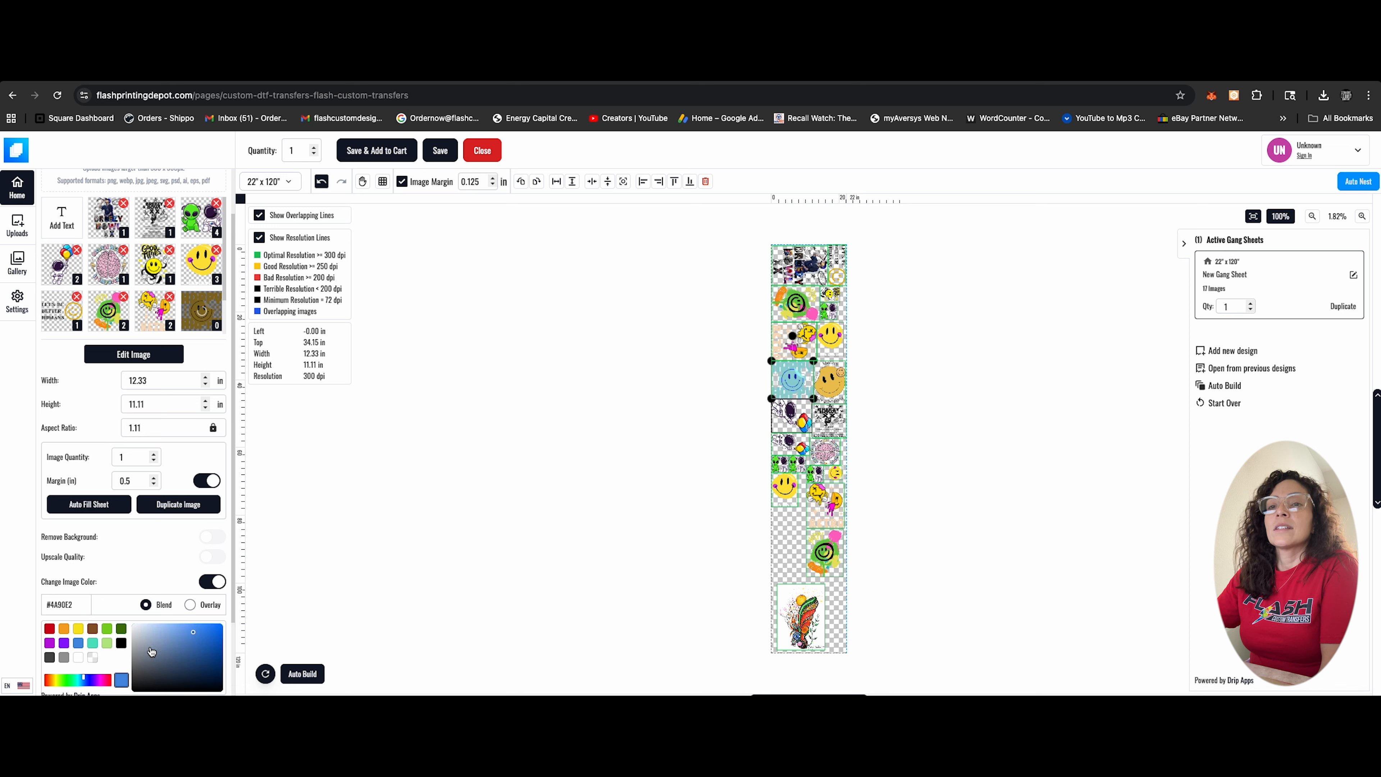
pyautogui.click(52, 646)
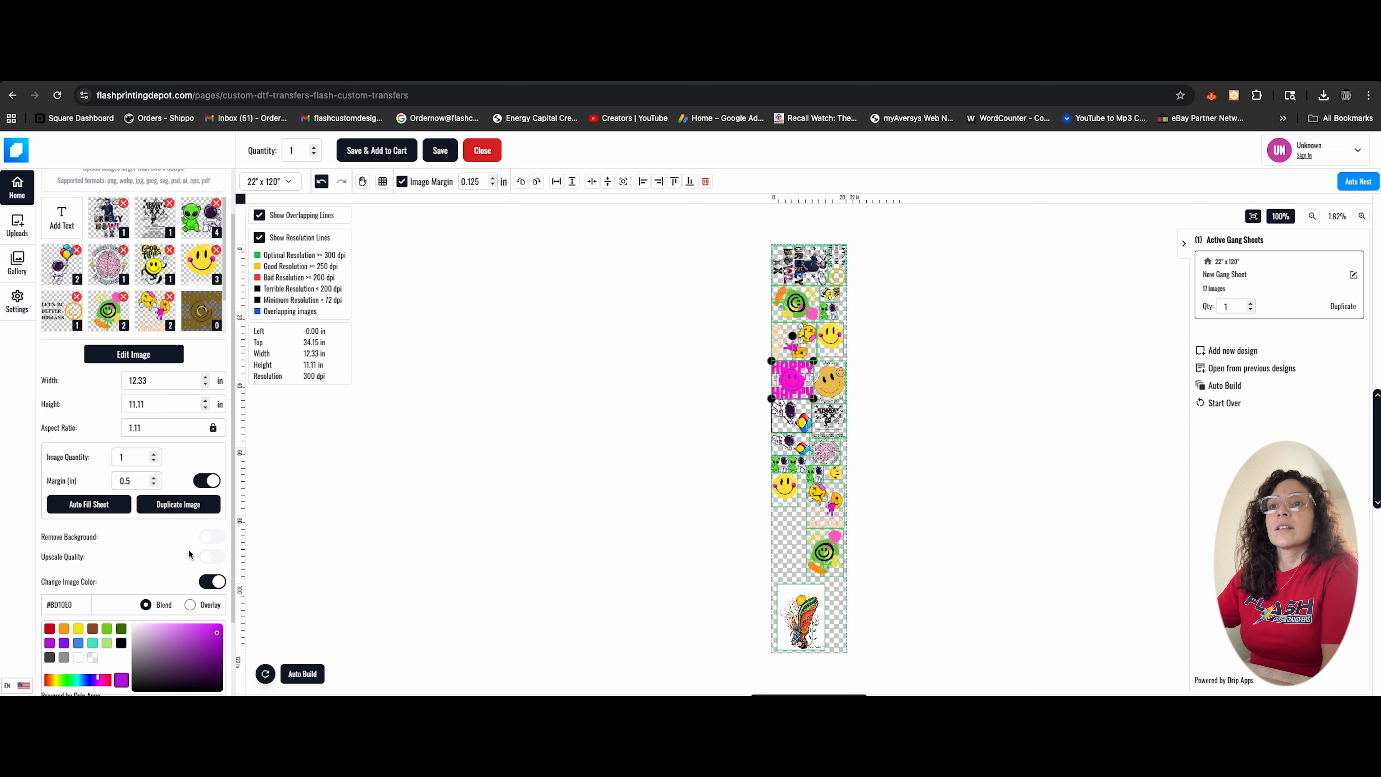
# Set the recolored purple Happy design's brightness to 0.61 and contrast to 0.68.
pyautogui.scroll(-2, 203, 563)
pyautogui.moveTo(178, 625); pyautogui.dragTo(204, 653)
pyautogui.click(207, 625)
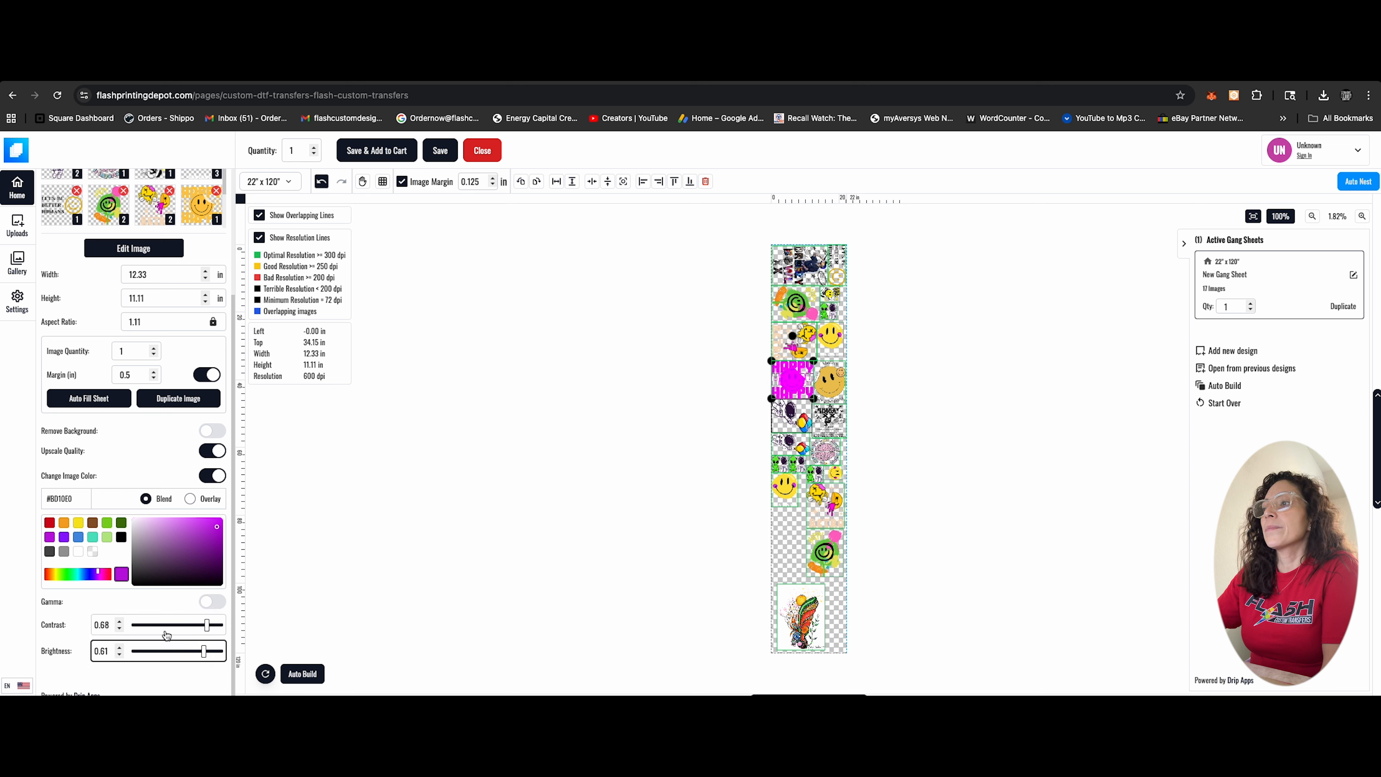
pyautogui.scroll(3, 174, 489)
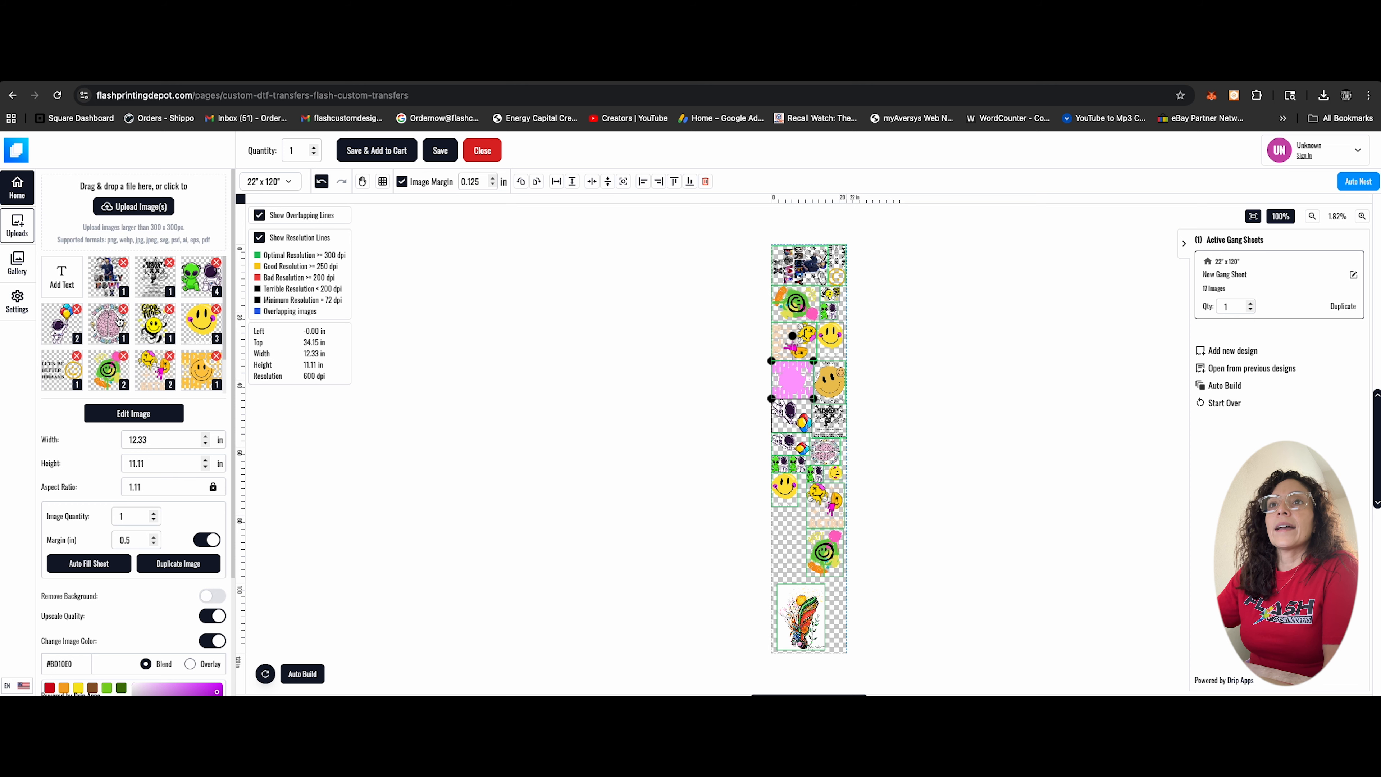
# Add the orange Happy design from the uploaded images again and place it in the gap near the sheet's lower end.
pyautogui.click(17, 226)
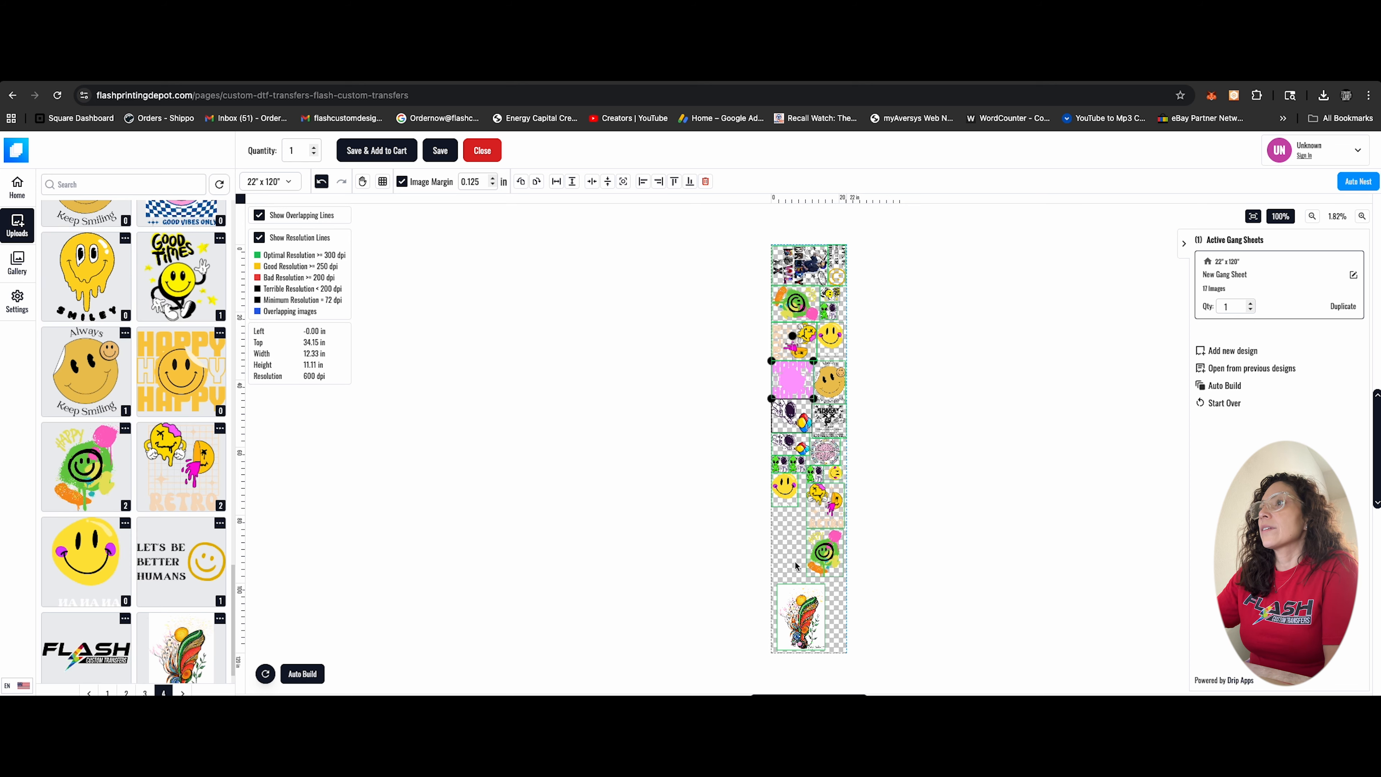
pyautogui.click(183, 380)
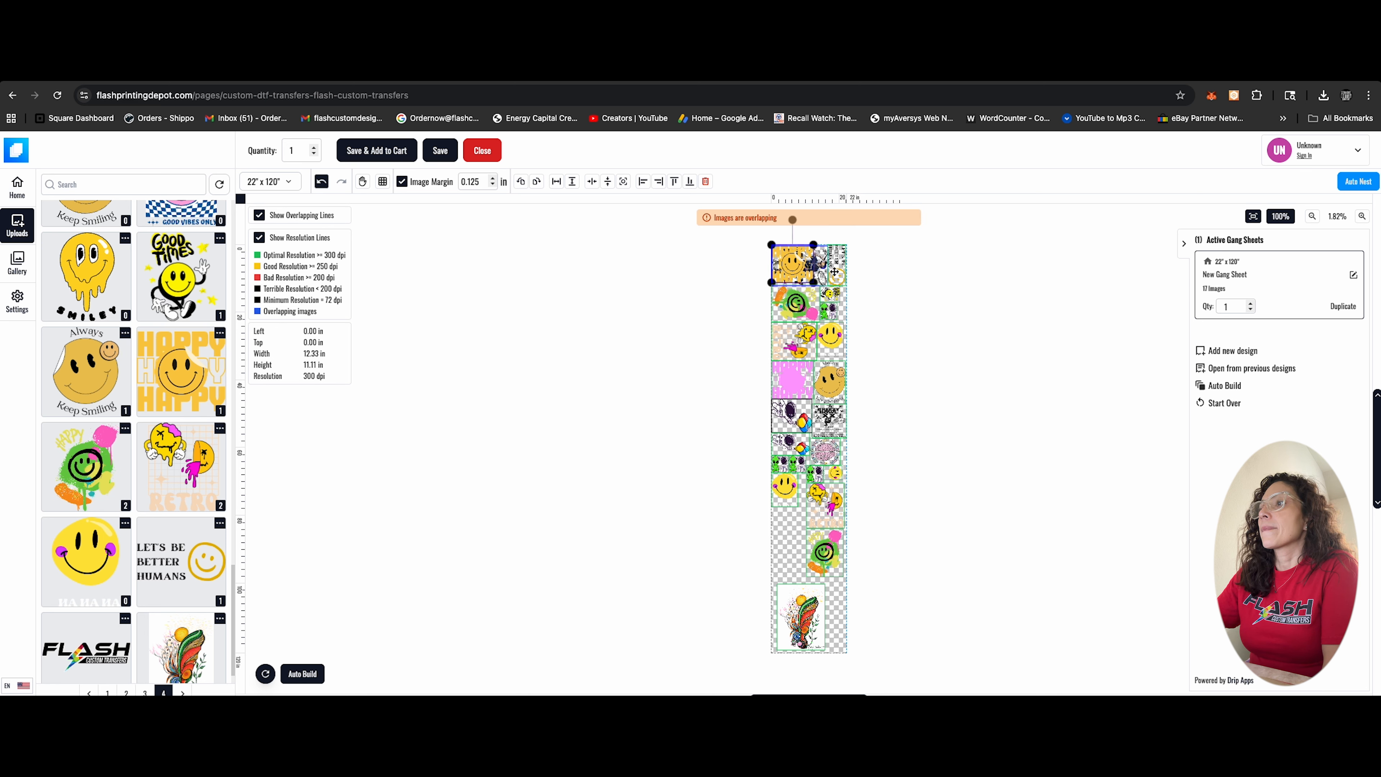
pyautogui.moveTo(802, 263); pyautogui.dragTo(789, 557)
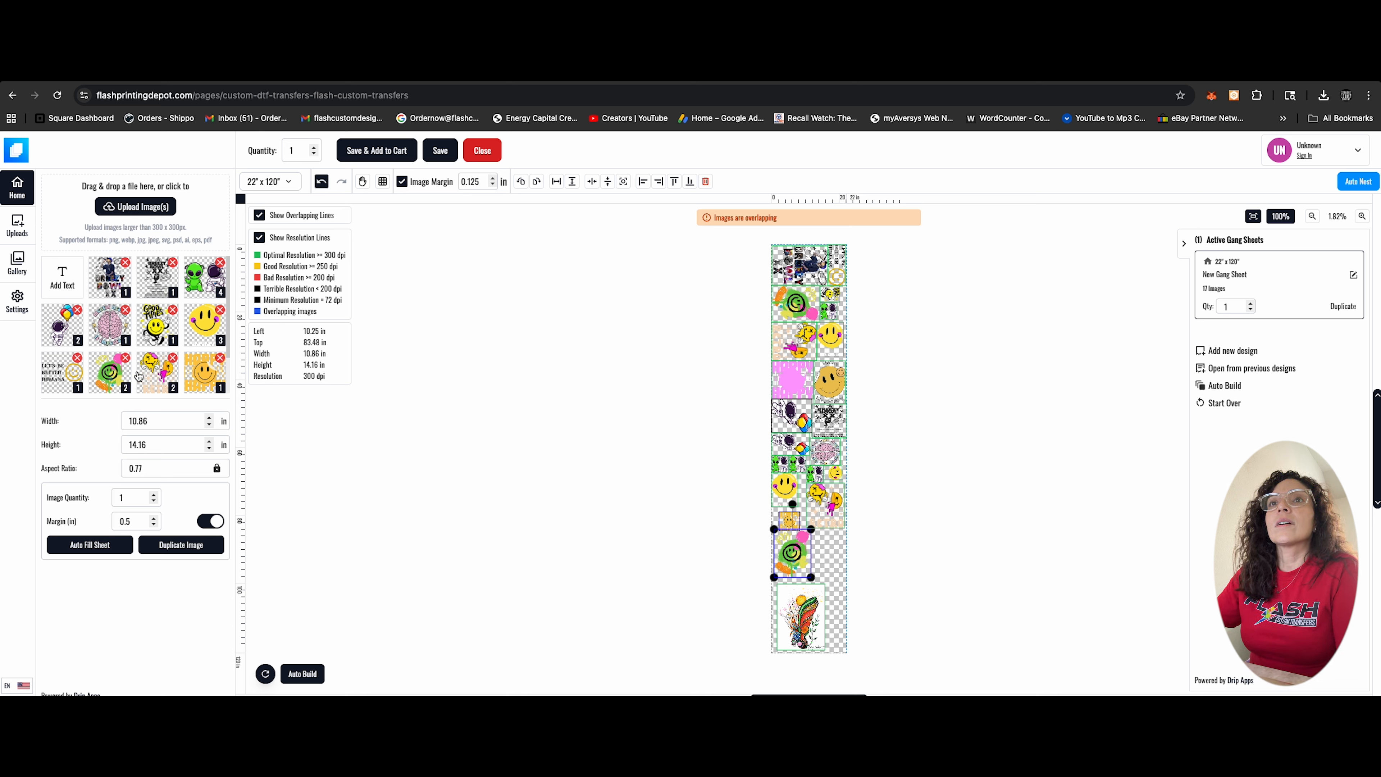
# Add another balloon astronaut beside the lower green splash design and shift the wing design slightly toward the sheet's left edge.
pyautogui.click(66, 327)
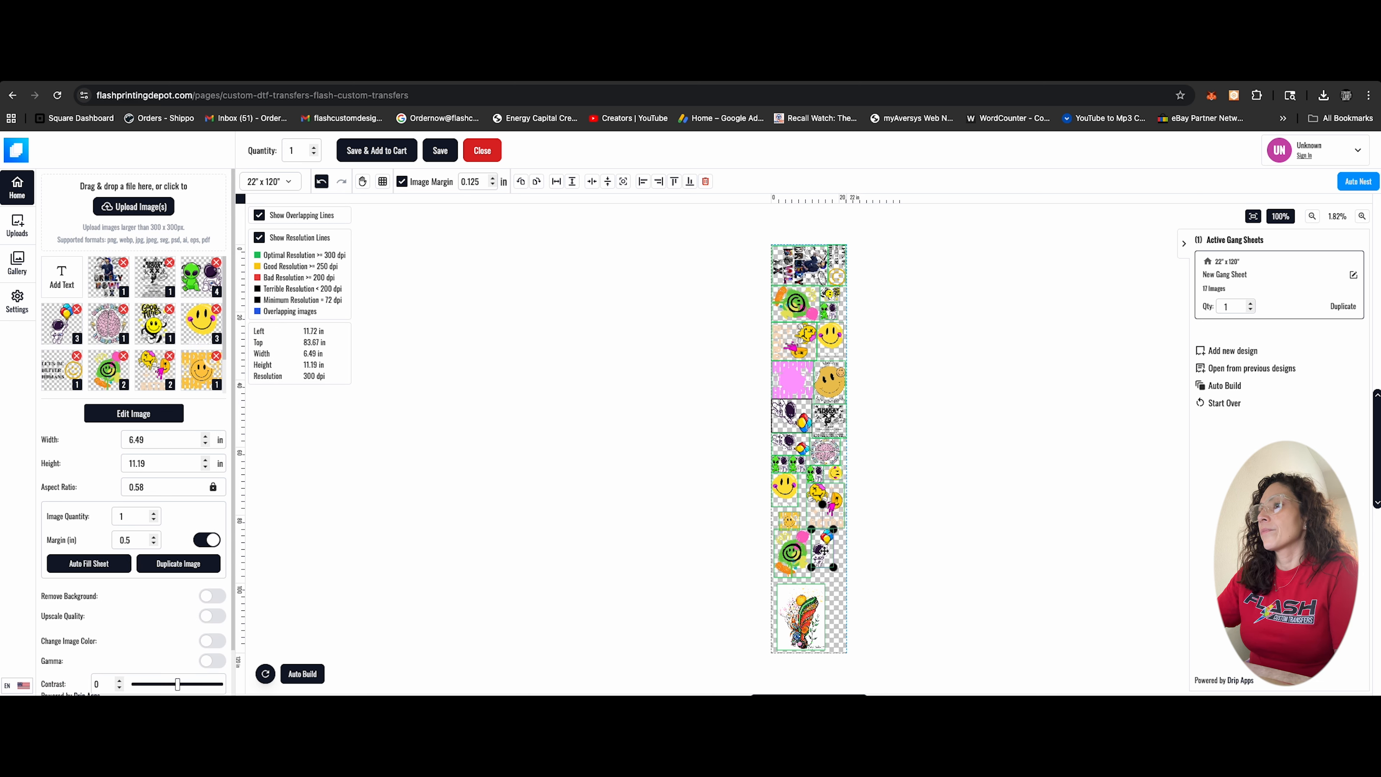
pyautogui.moveTo(821, 552); pyautogui.dragTo(827, 562)
pyautogui.moveTo(804, 622); pyautogui.dragTo(801, 622)
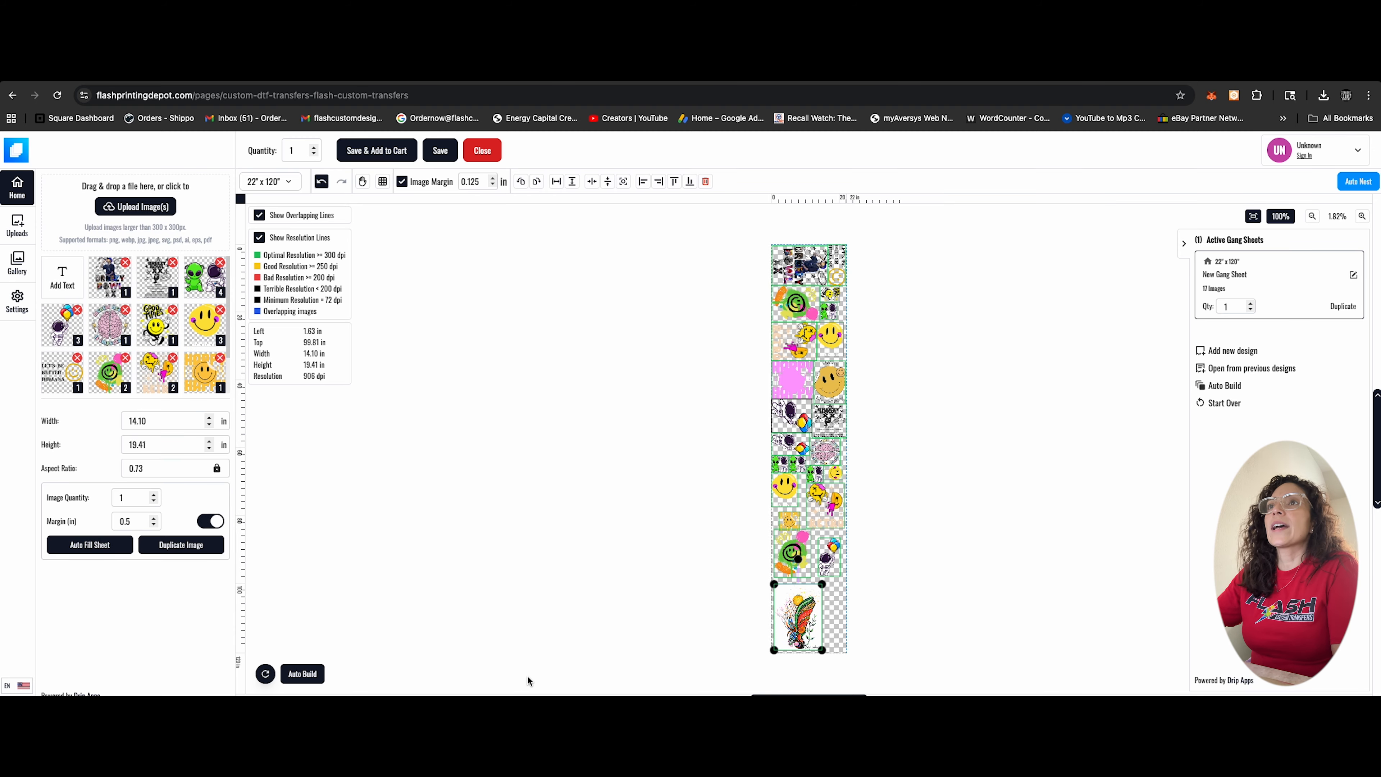
# Name the gang sheet Test 2025 in the add-to-cart confirmation and close it without adding the sheet.
pyautogui.click(387, 154)
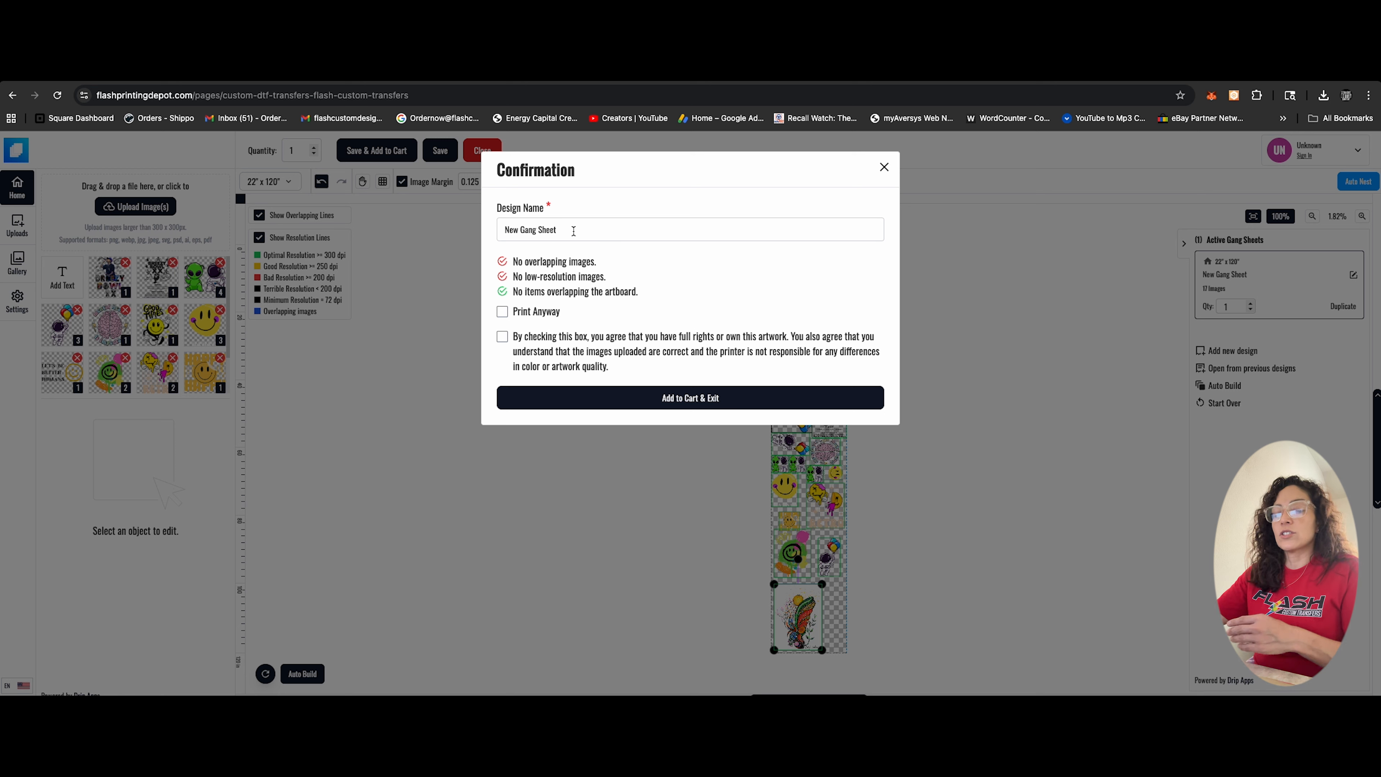
pyautogui.moveTo(574, 231); pyautogui.dragTo(485, 230)
pyautogui.write('TEst')
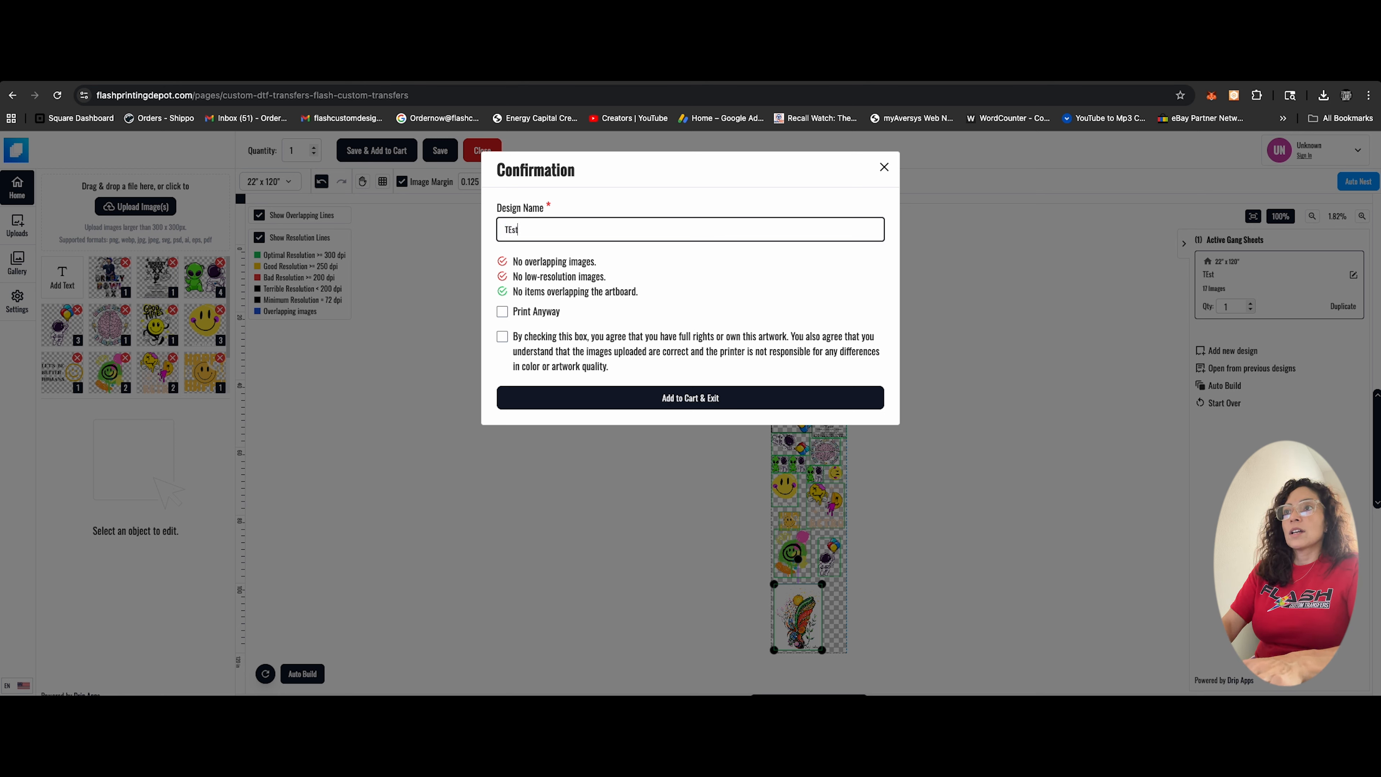
pyautogui.write(' 2025')
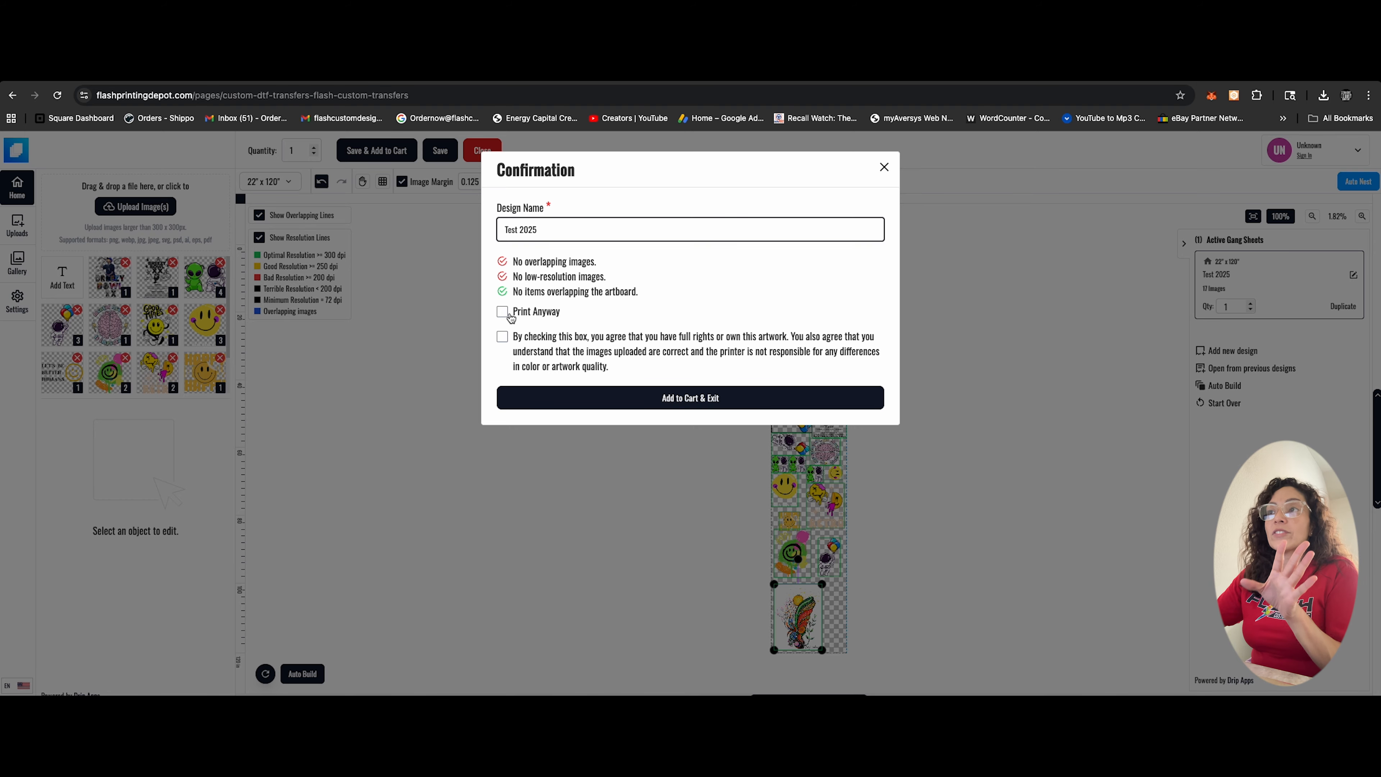
pyautogui.click(884, 168)
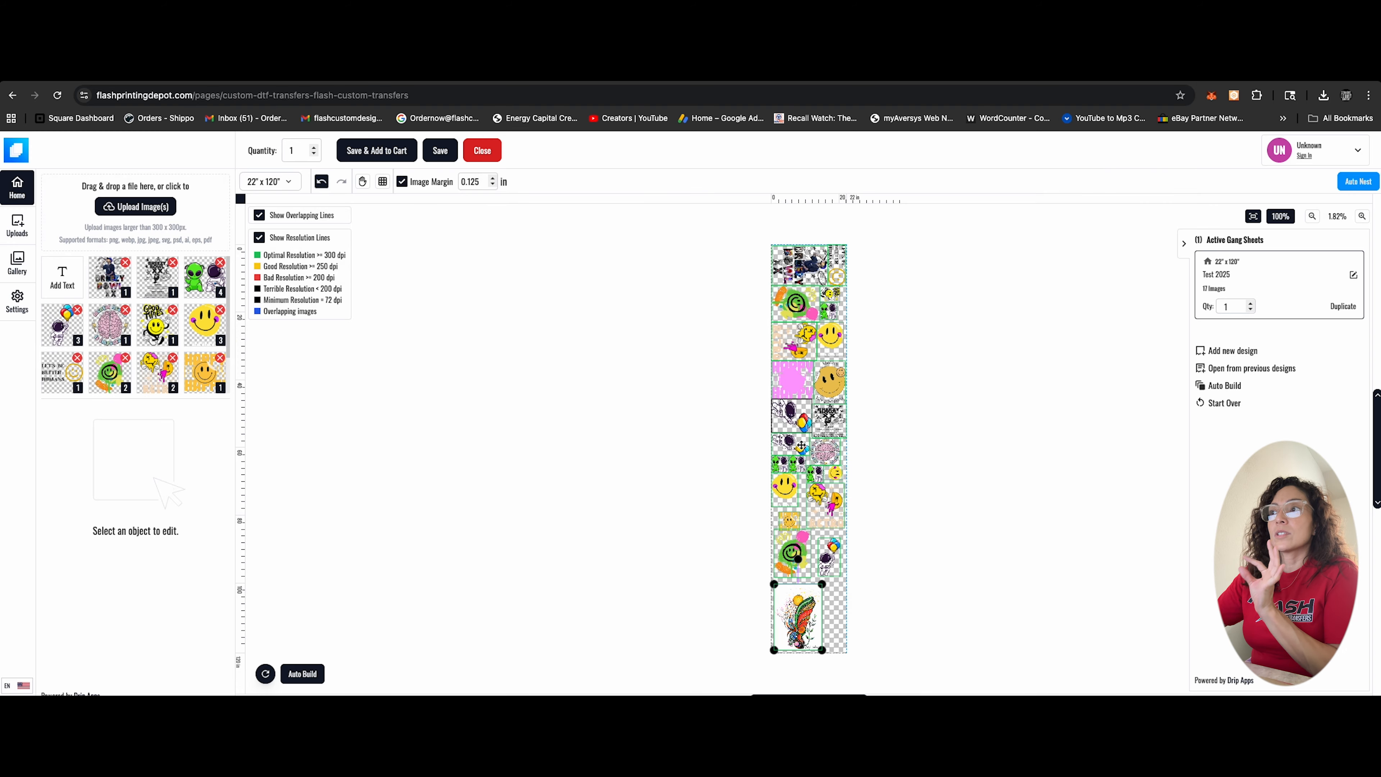
# Move the small orange Happy design up and left, clear of the green splash design it overlaps.
pyautogui.scroll(-1, 852, 534)
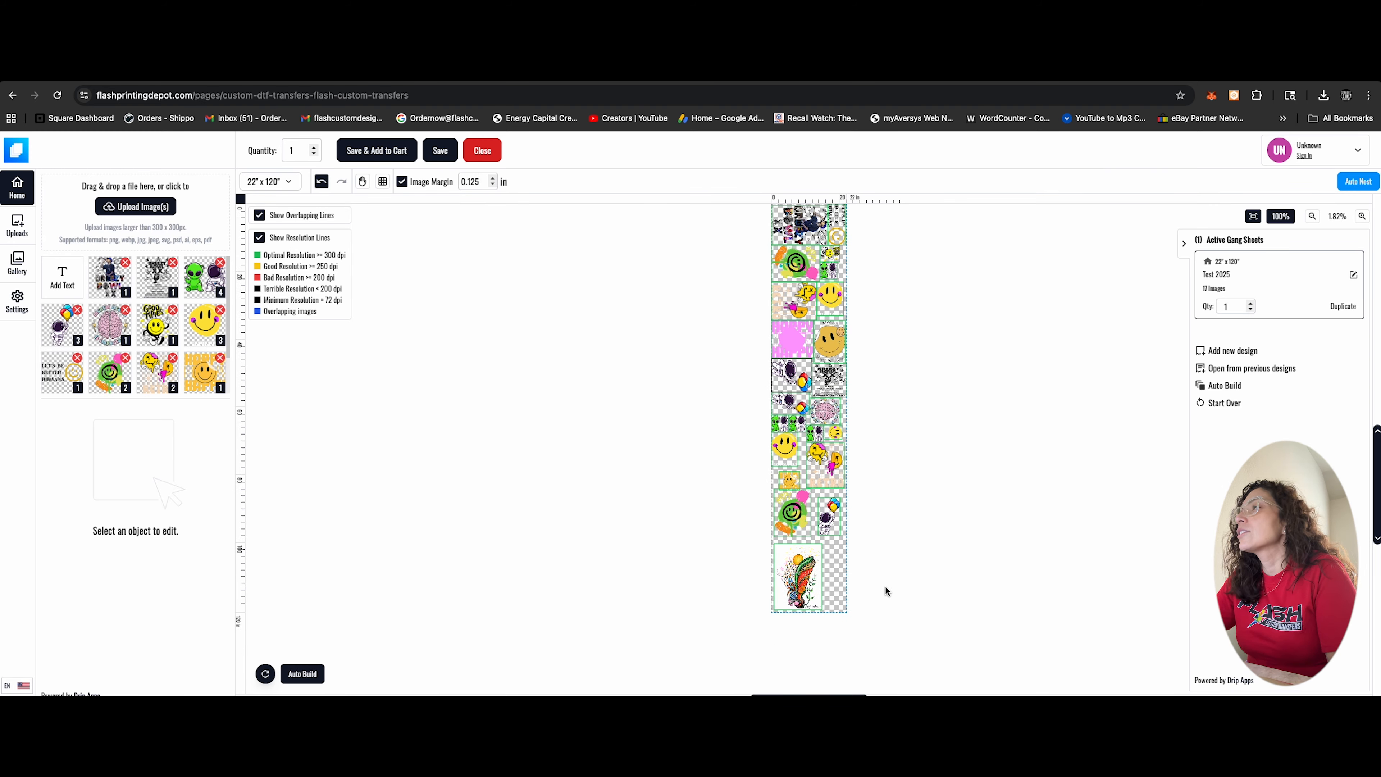
pyautogui.scroll(1, 885, 587)
pyautogui.scroll(-1, 977, 599)
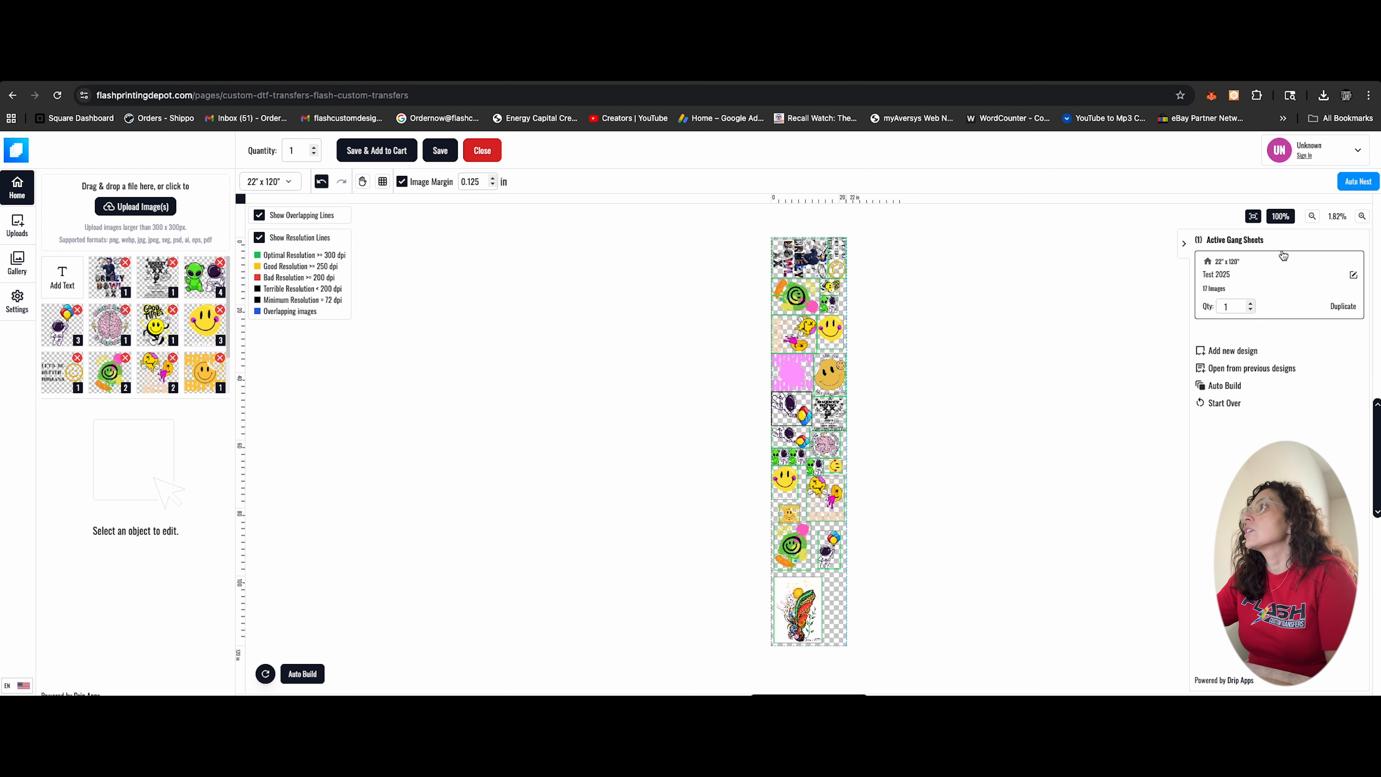
pyautogui.click(1360, 217)
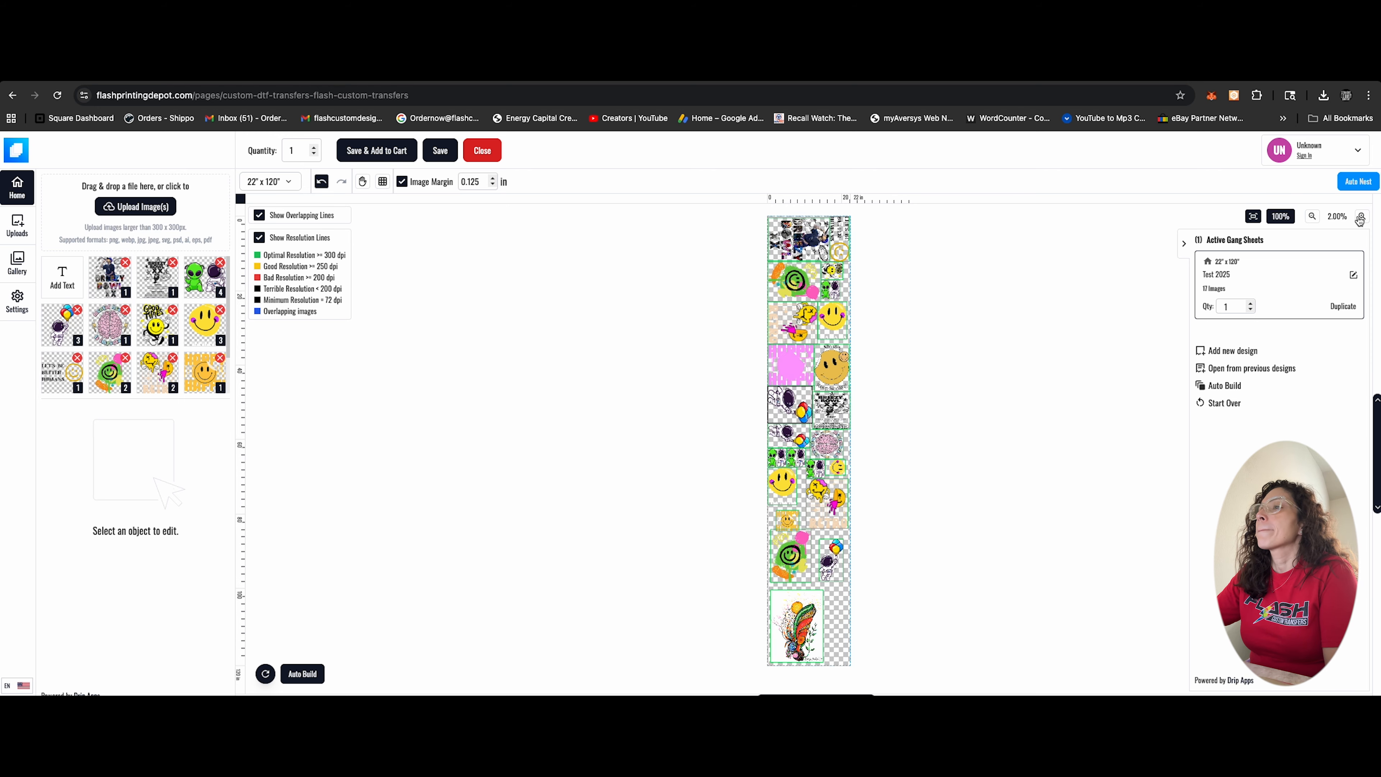
pyautogui.click(1360, 218)
pyautogui.click(1360, 217)
pyautogui.click(1360, 217)
pyautogui.click(1361, 217)
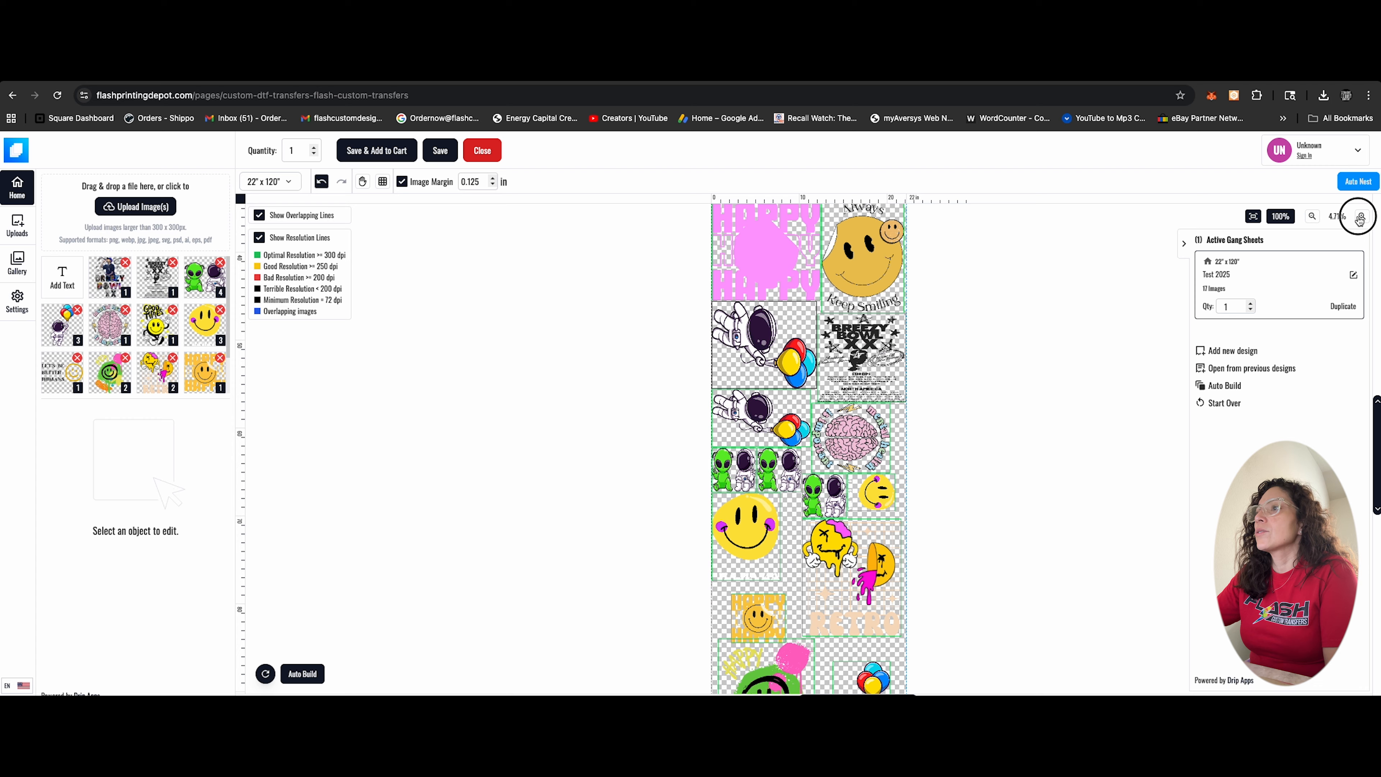
pyautogui.click(1361, 217)
pyautogui.click(1360, 218)
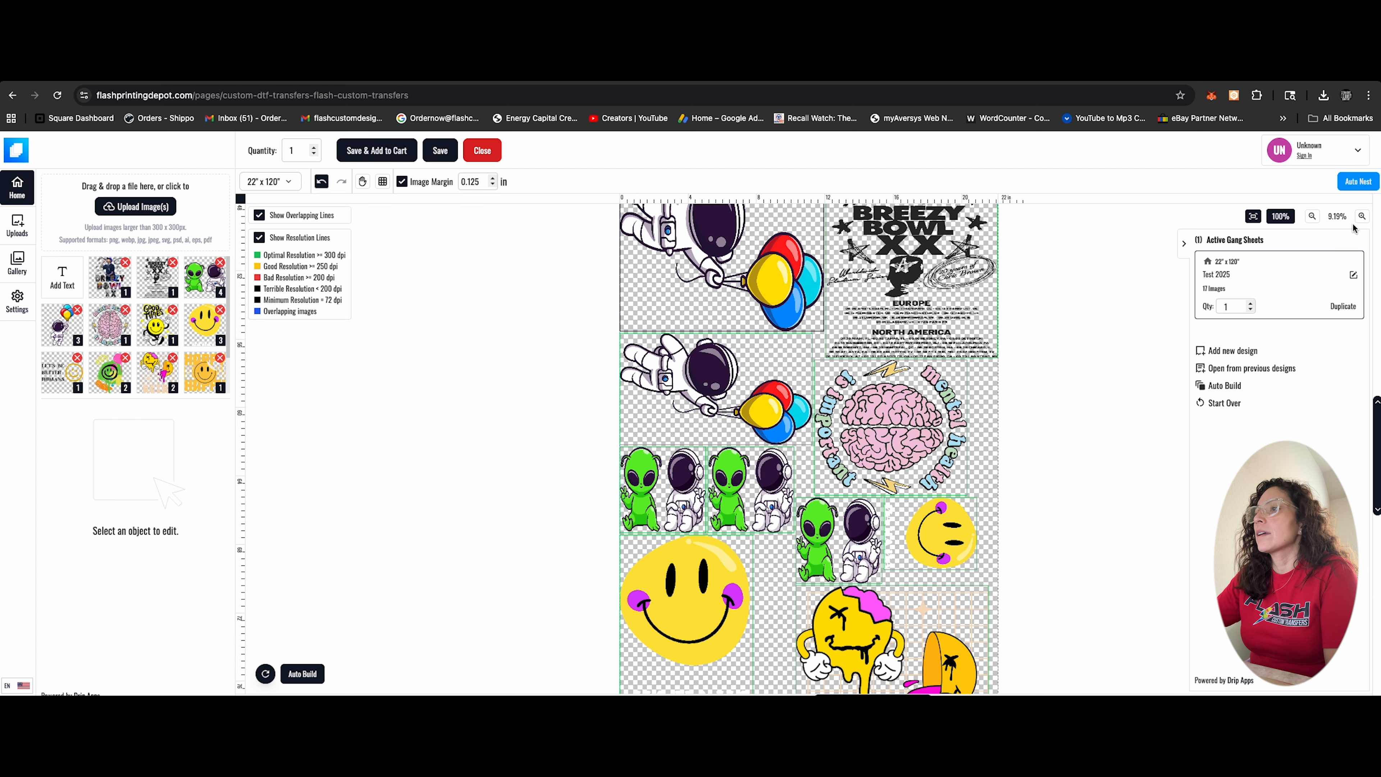
pyautogui.scroll(-5, 1043, 586)
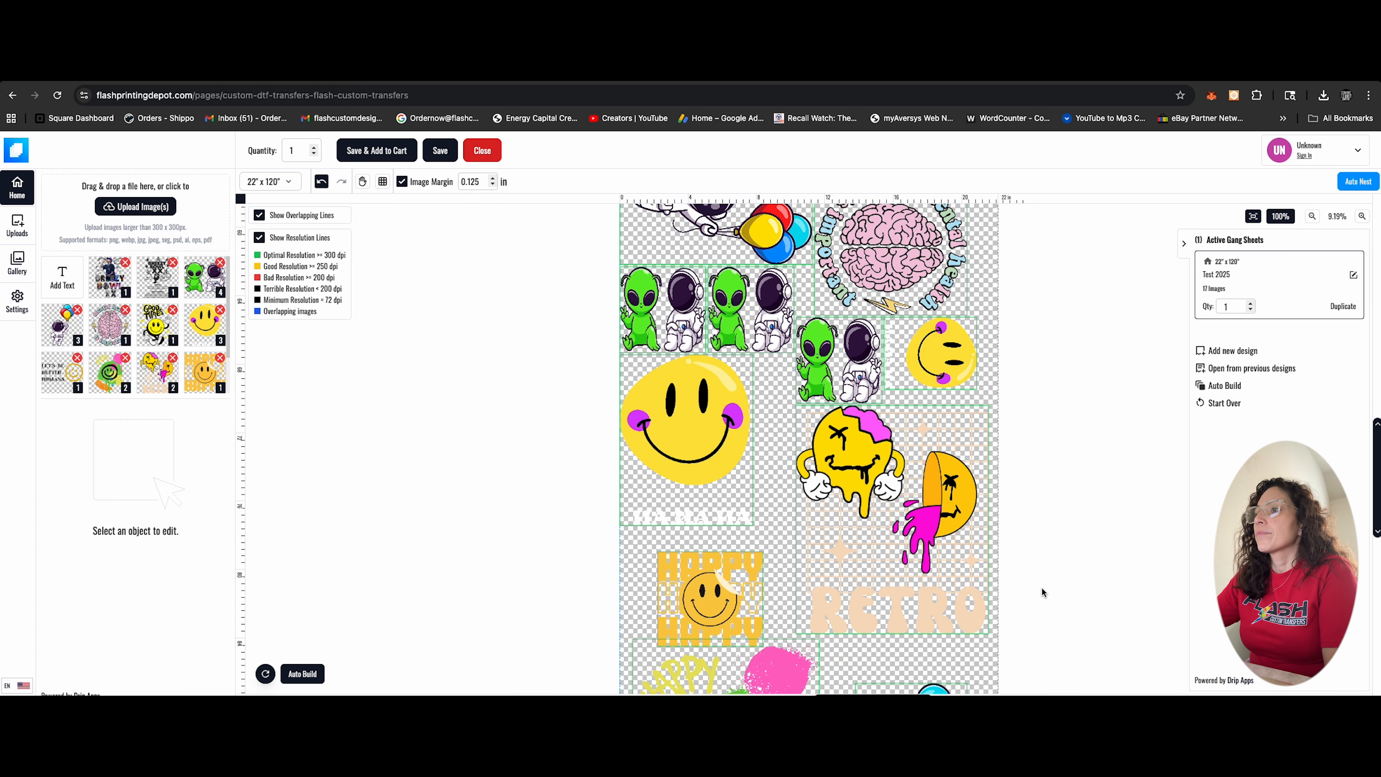
pyautogui.scroll(-1, 1048, 588)
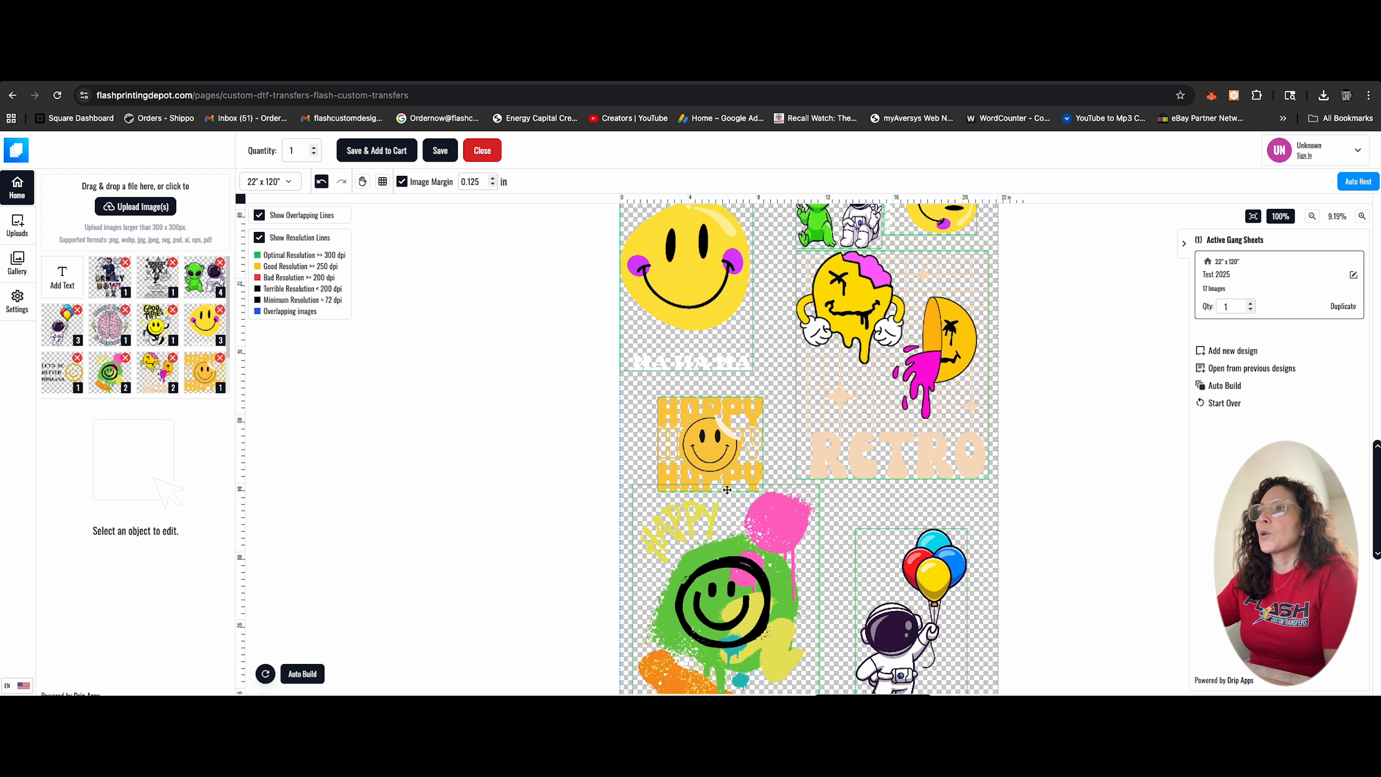
pyautogui.click(670, 425)
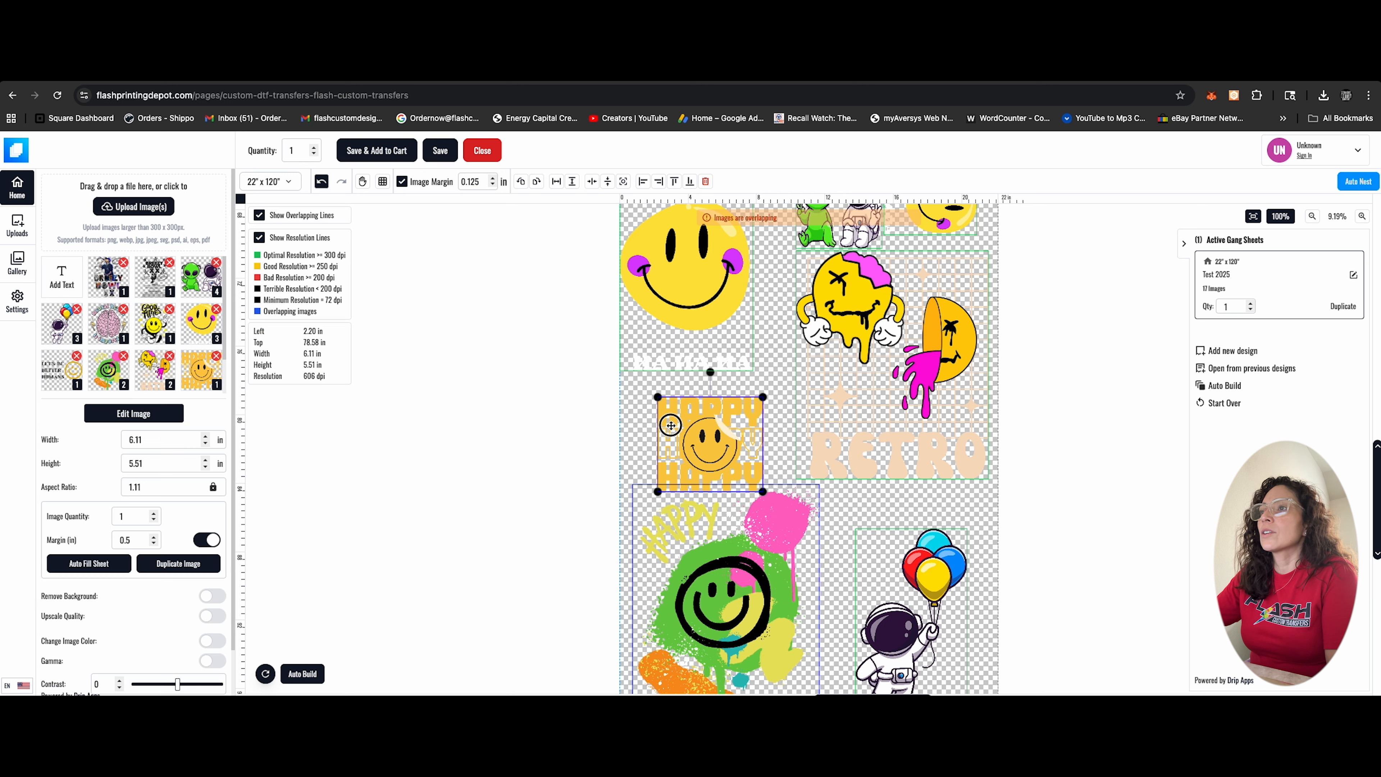
pyautogui.moveTo(671, 425); pyautogui.dragTo(647, 410)
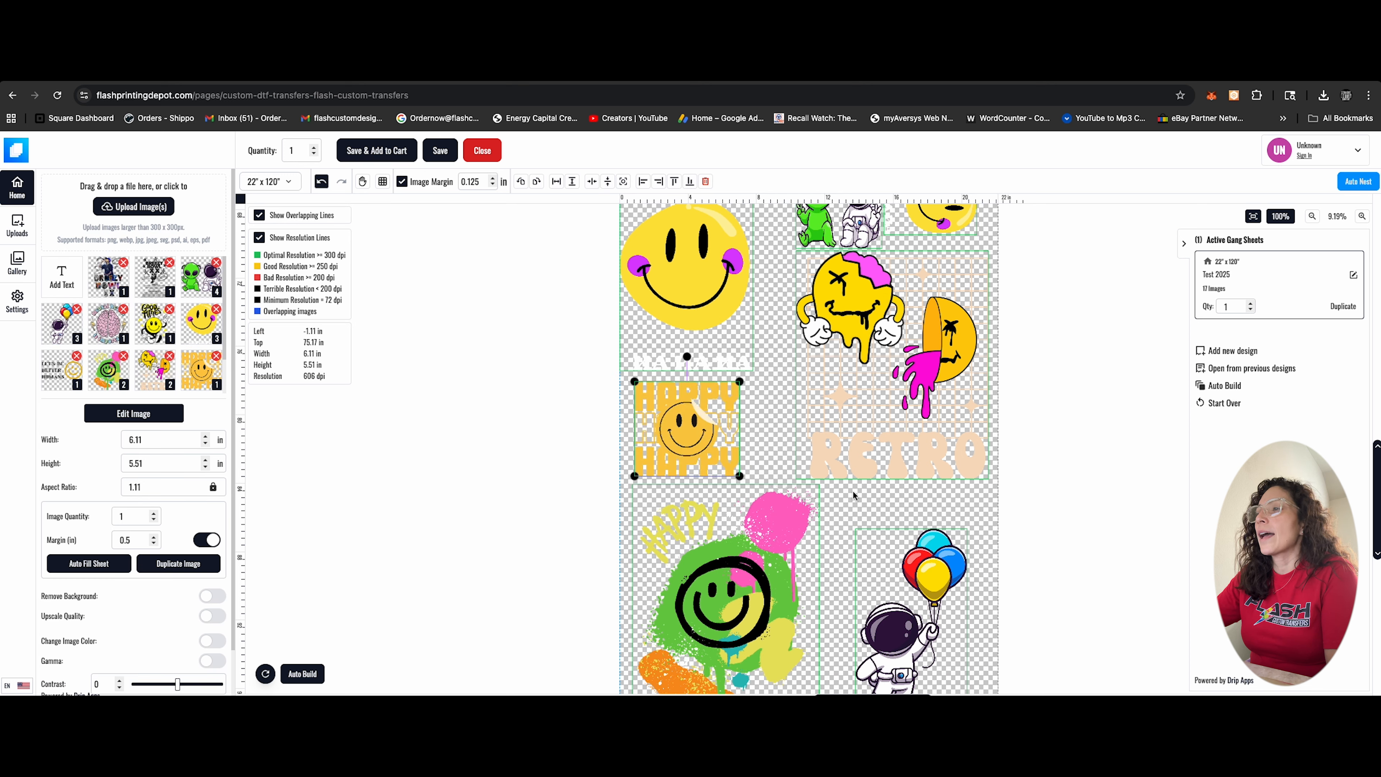
pyautogui.scroll(-1, 853, 495)
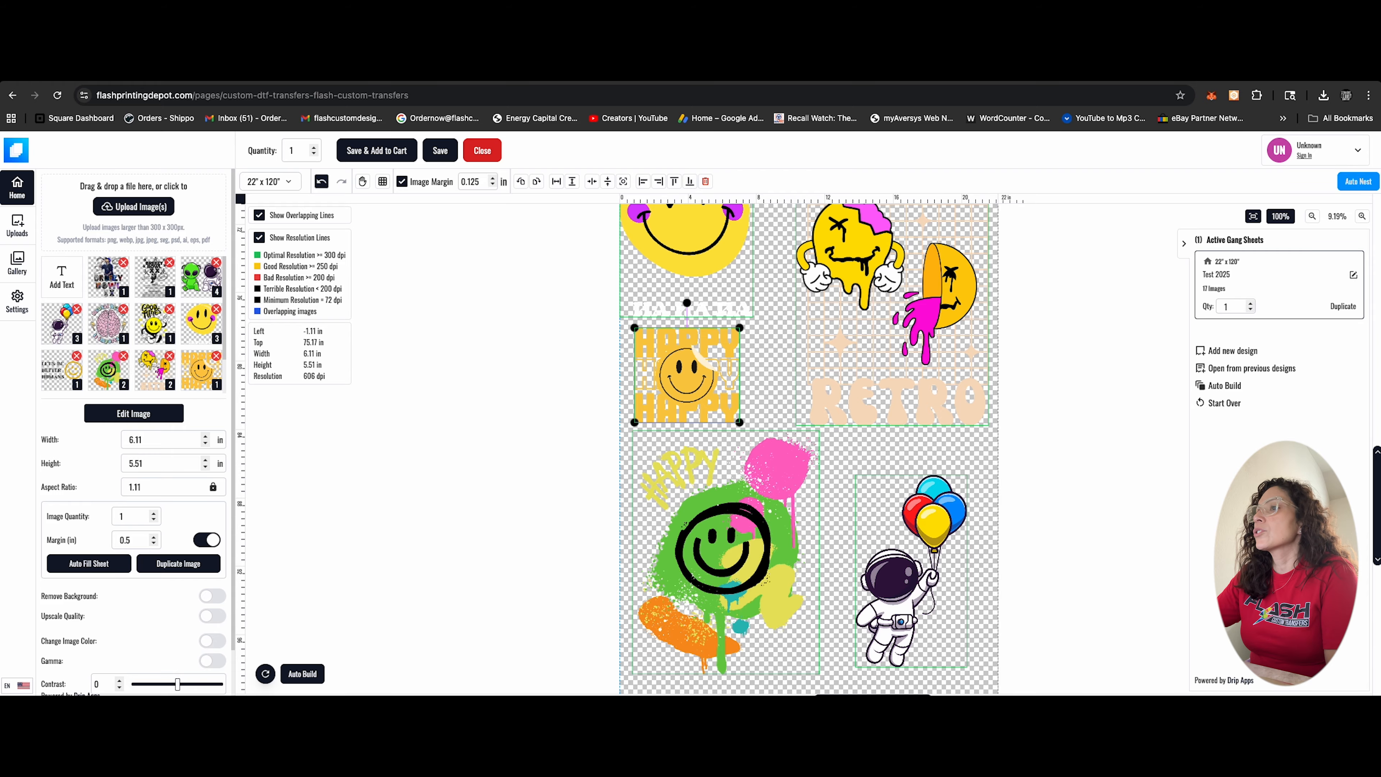
# Add the Test 2025 sheet to the cart, allowing Print Anyway and accepting the artwork rights agreement.
pyautogui.moveTo(1376, 520); pyautogui.dragTo(1376, 374)
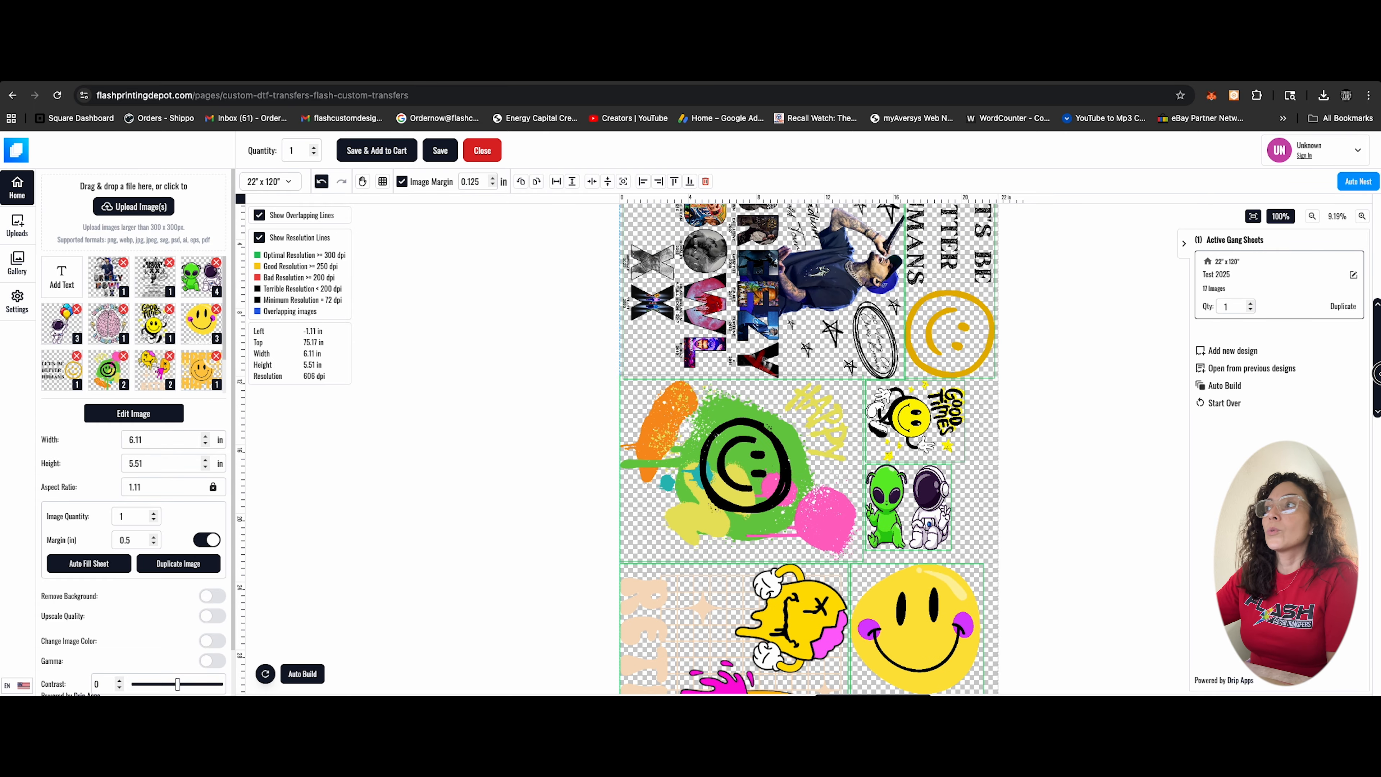
pyautogui.click(358, 155)
pyautogui.click(503, 312)
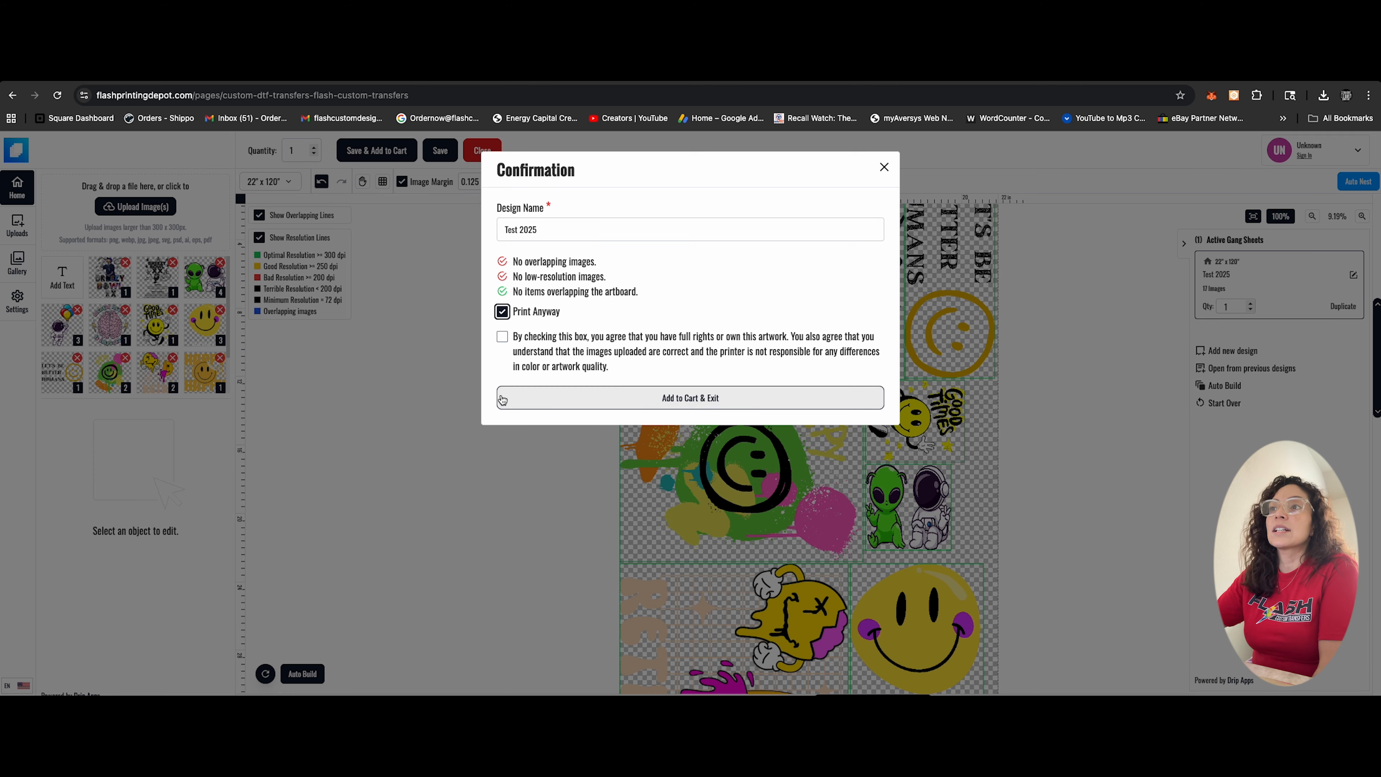
pyautogui.click(503, 338)
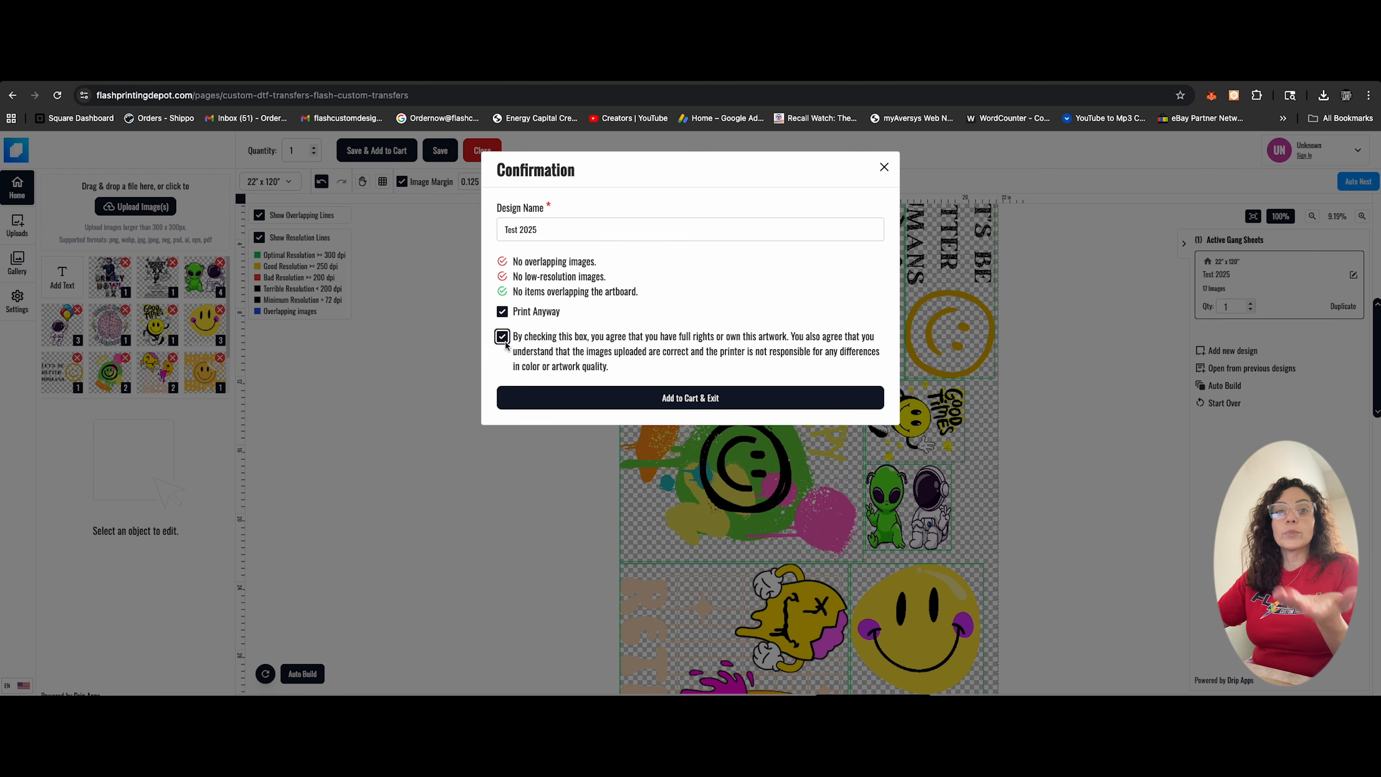
pyautogui.click(750, 397)
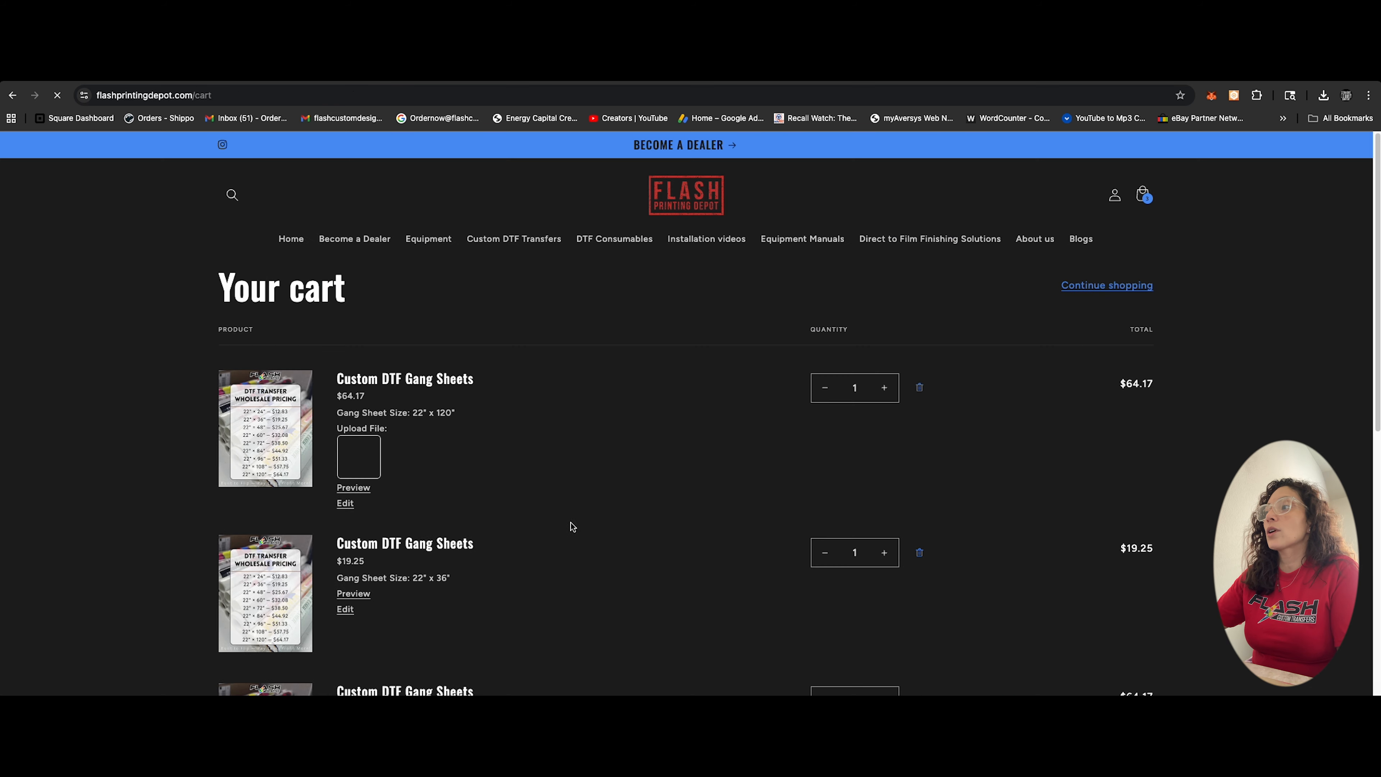
# Remove the 22" x 120" sheet with the uploaded file and the 22" x 36" sheet from the cart.
pyautogui.scroll(-2, 598, 544)
pyautogui.scroll(-5, 616, 579)
pyautogui.scroll(4, 620, 585)
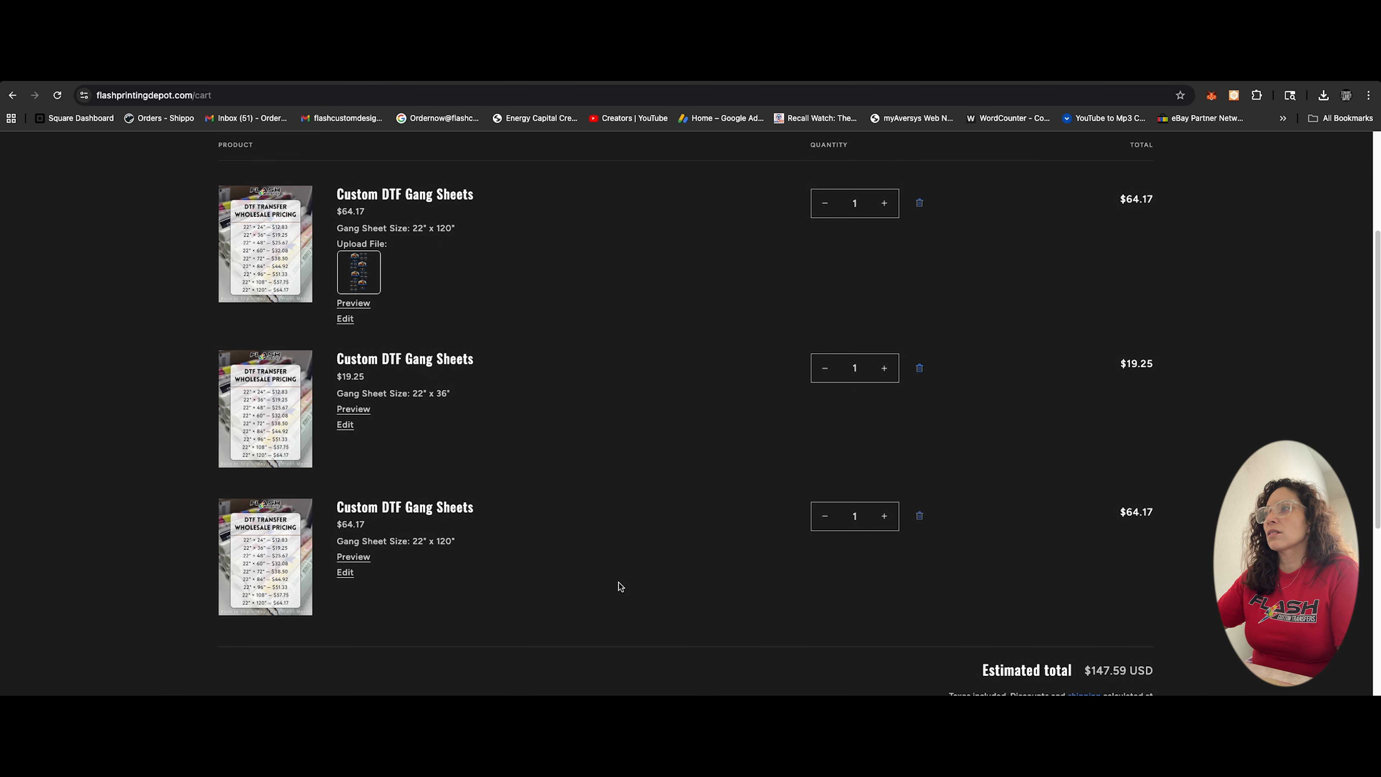
pyautogui.scroll(3, 619, 585)
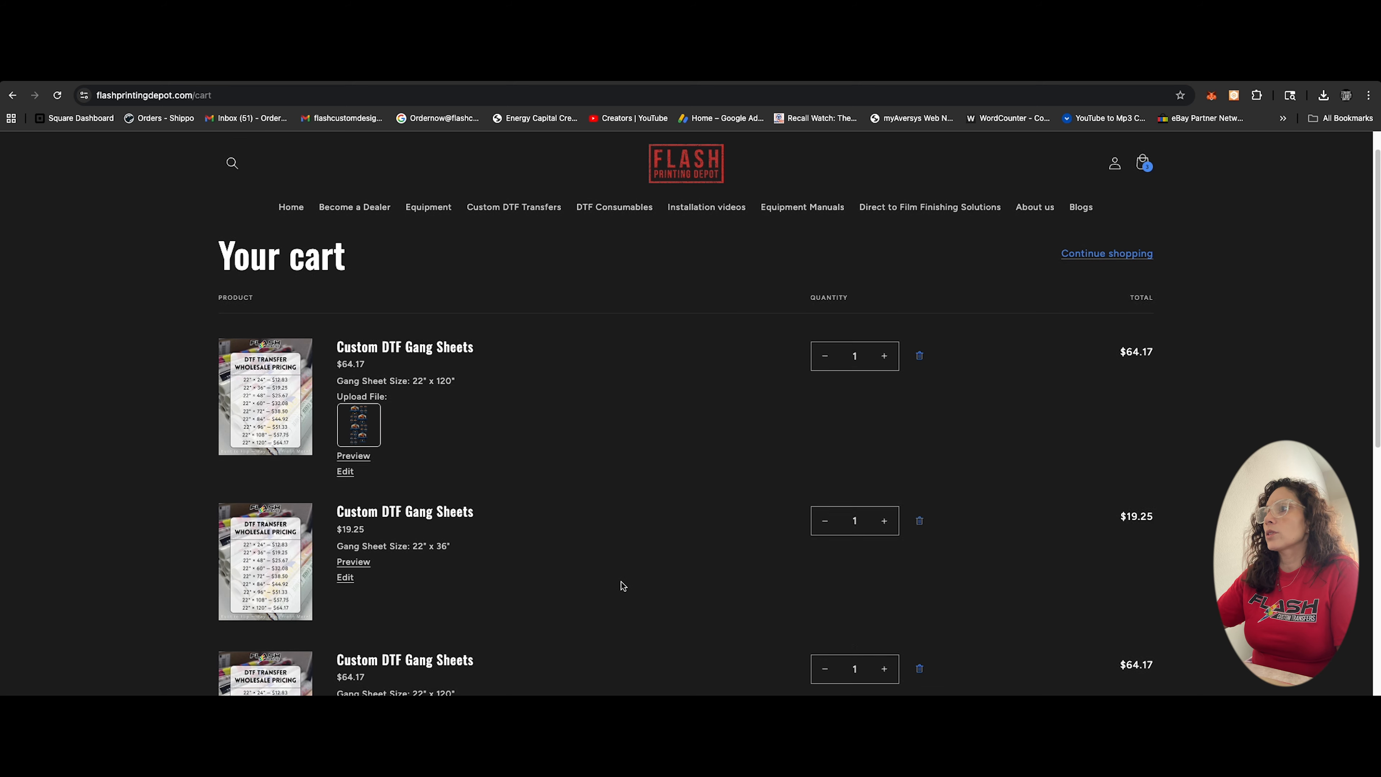
pyautogui.scroll(-1, 620, 582)
pyautogui.click(920, 337)
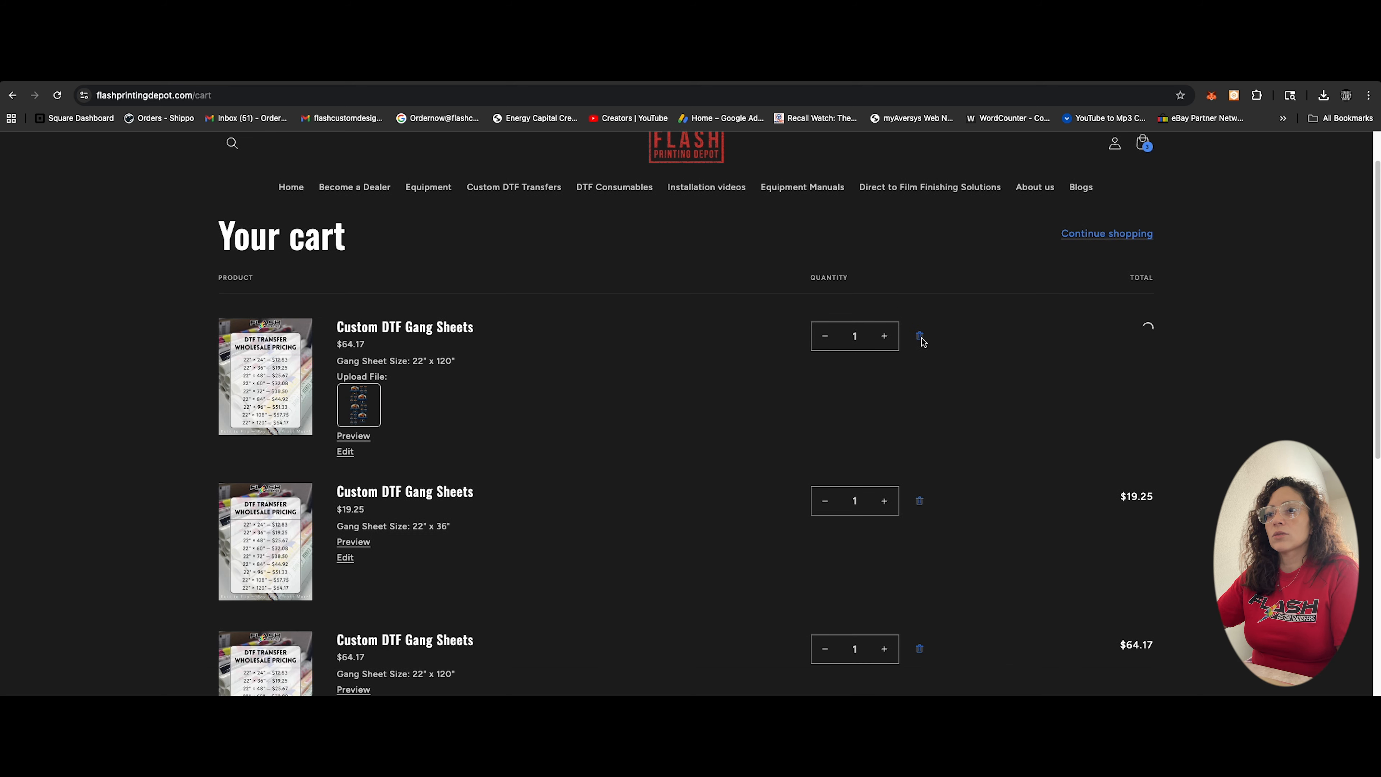
pyautogui.click(919, 335)
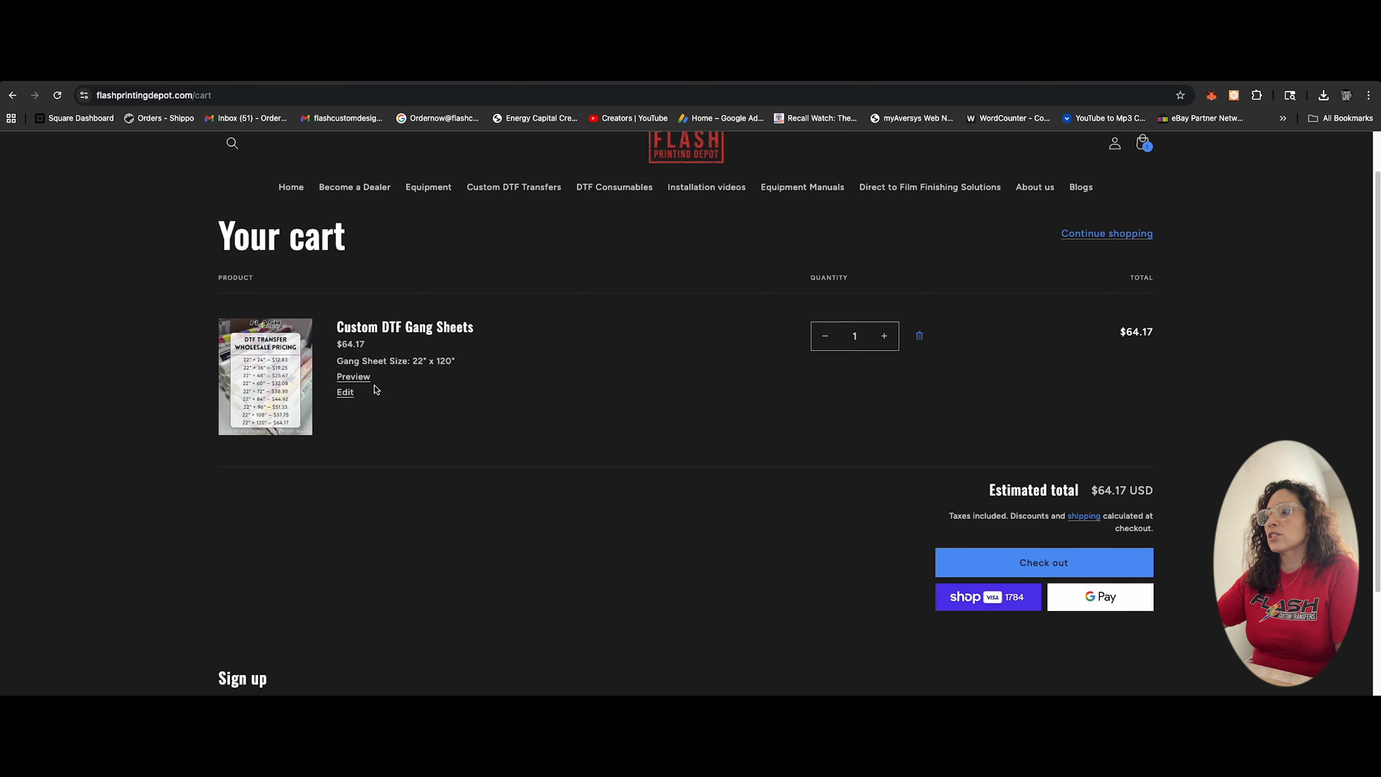
# Check out to review the shipping, payment method and order total, and return to the cart without paying.
pyautogui.click(1030, 570)
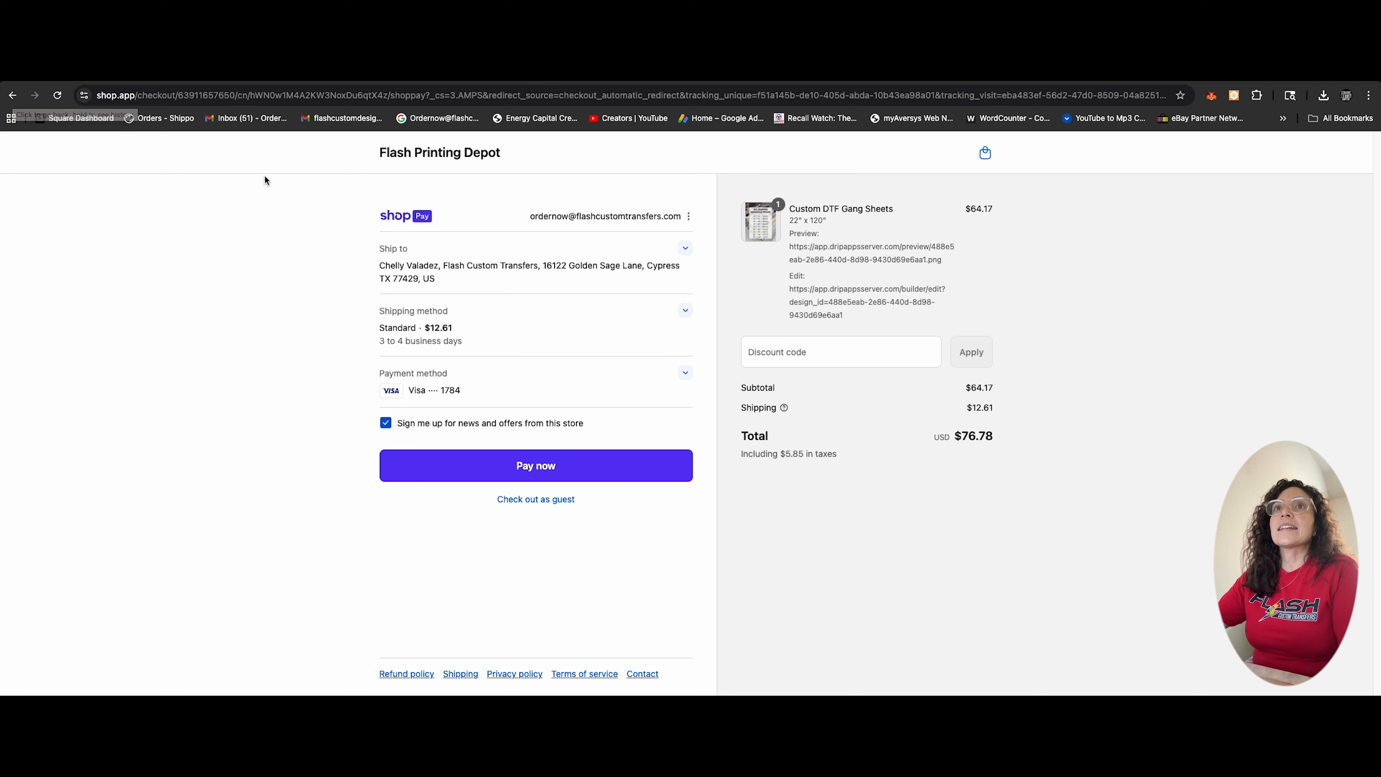
pyautogui.click(13, 97)
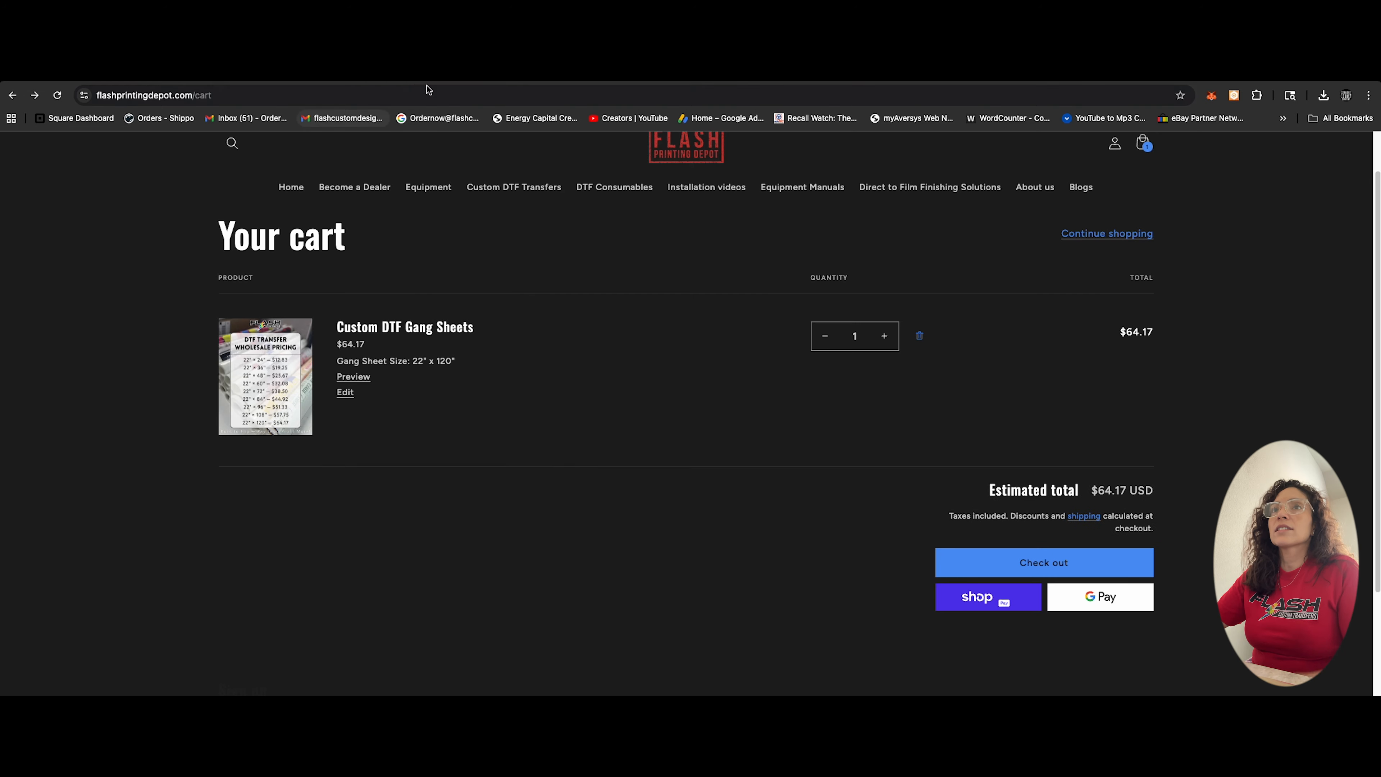
# Open flashcustomtransfers.com and go to the DTF transfer wholesale pricing section of its home page.
pyautogui.click(277, 97)
pyautogui.write('flash')
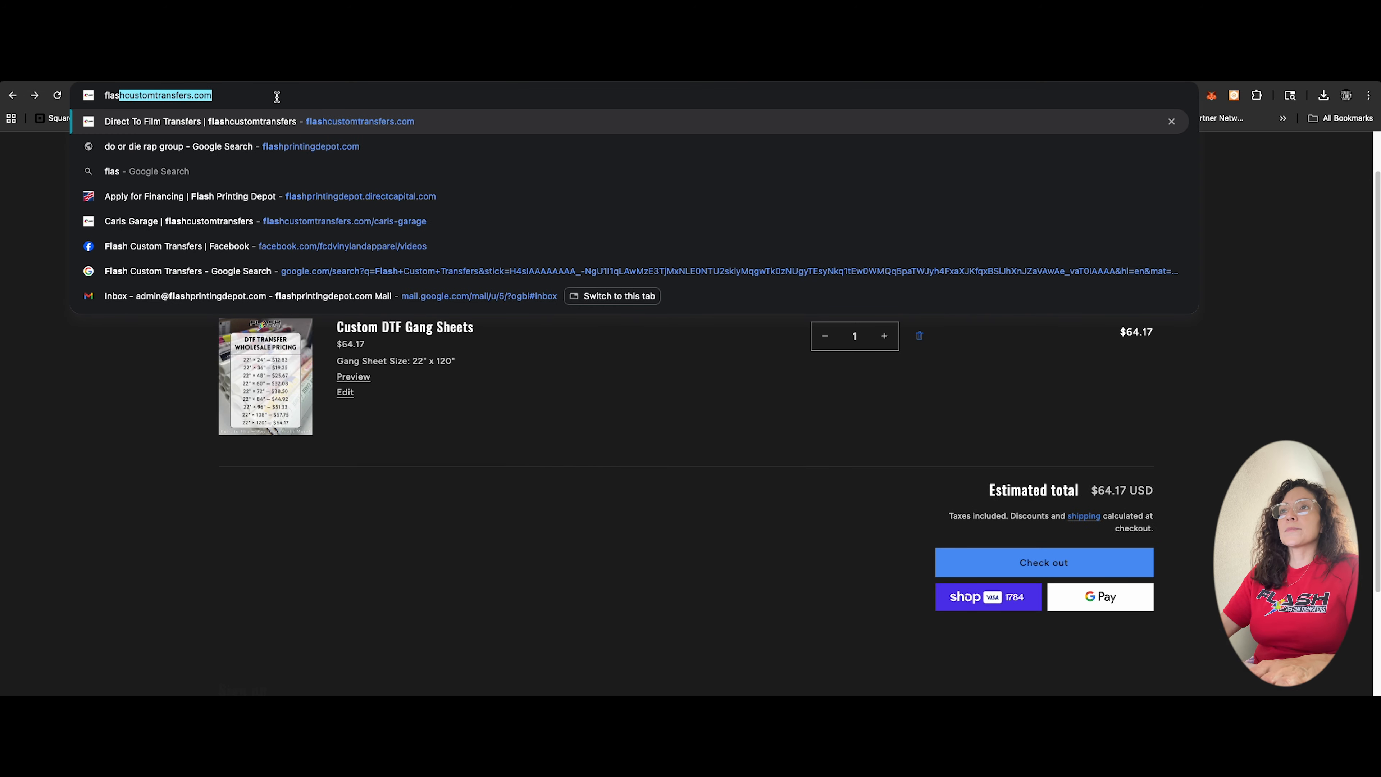
pyautogui.press('Return')
pyautogui.scroll(-15, 533, 431)
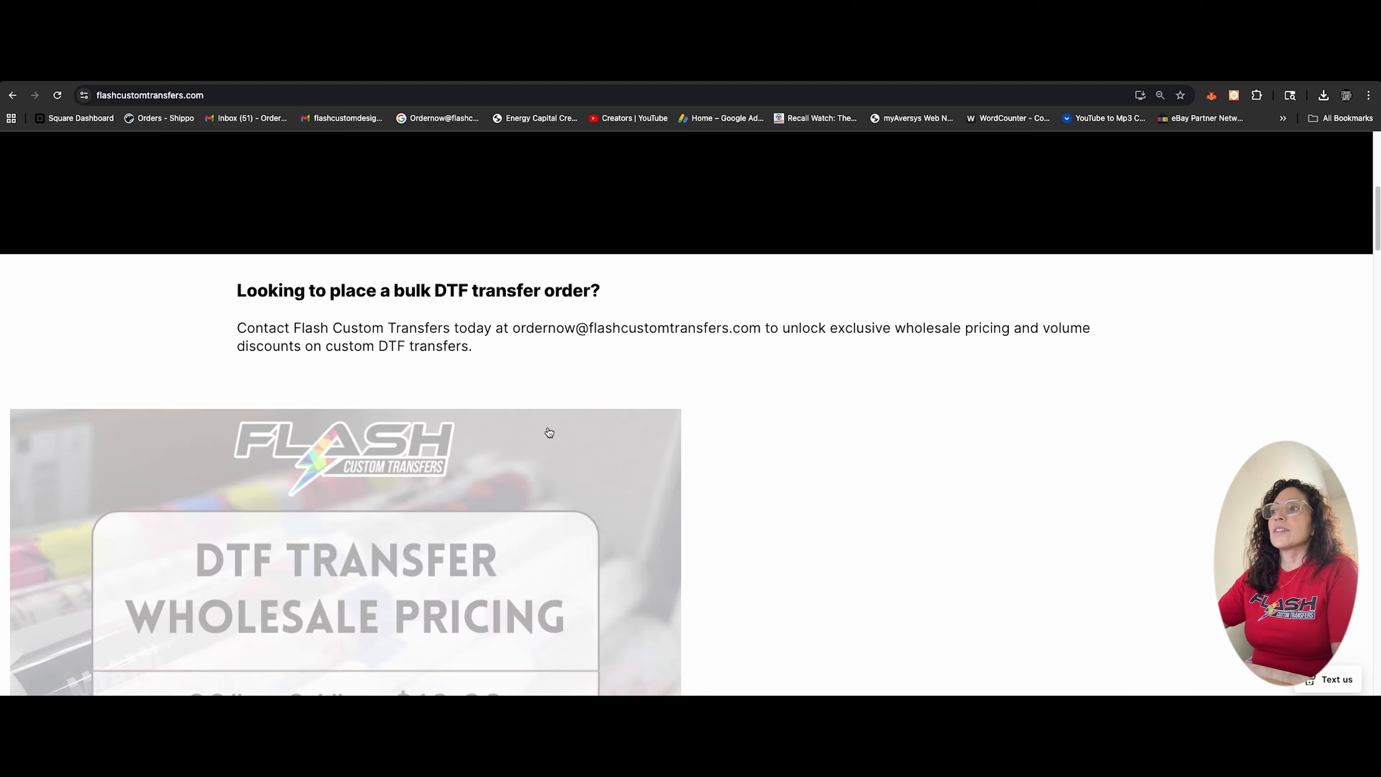